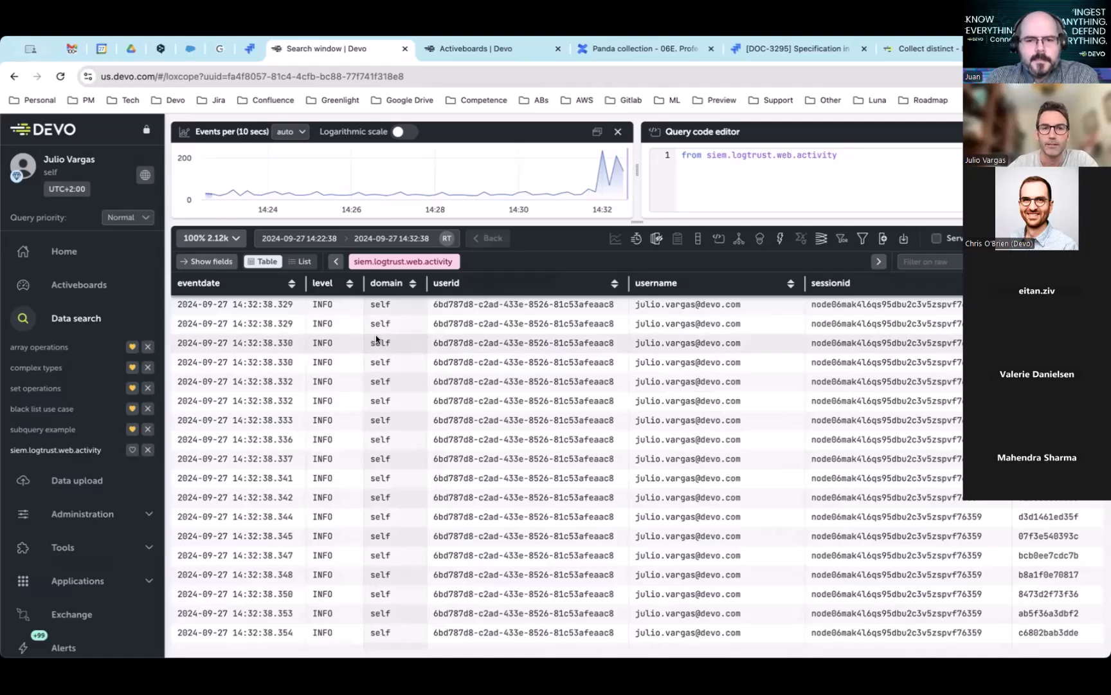
Step: Open the browser's developer tools for the search page and show its element tree
{"action": "right_click", "coordinate": [377, 339]}
{"action": "left_click", "coordinate": [570, 237]}
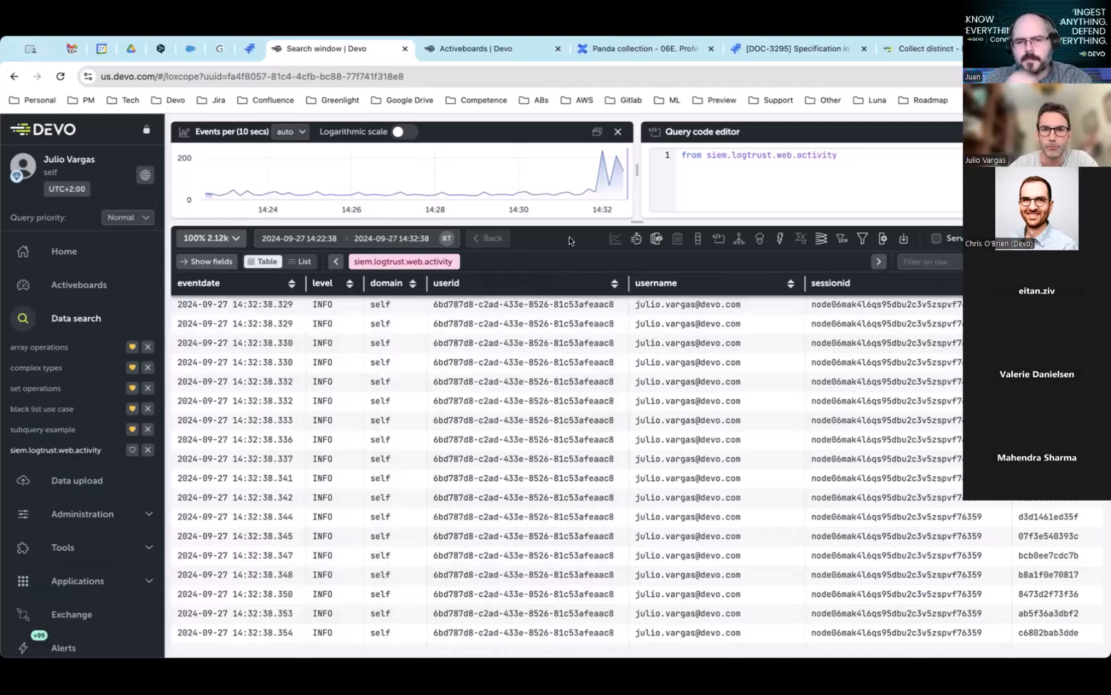
{"action": "right_click", "coordinate": [570, 238]}
{"action": "left_click", "coordinate": [609, 466]}
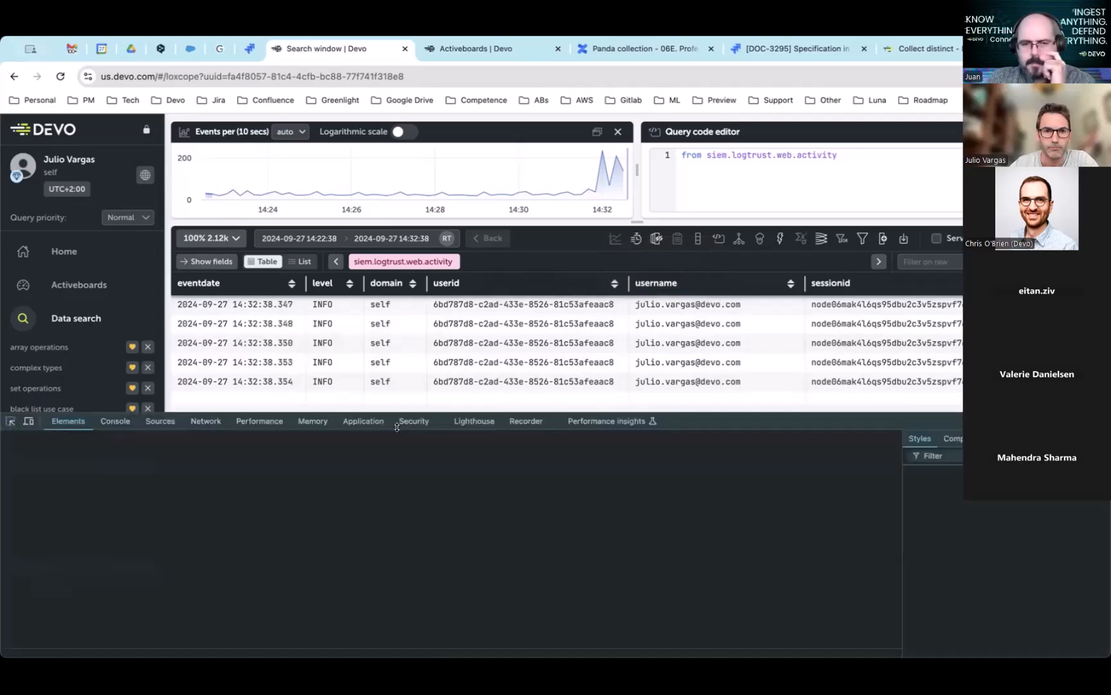
{"action": "left_click", "coordinate": [205, 421]}
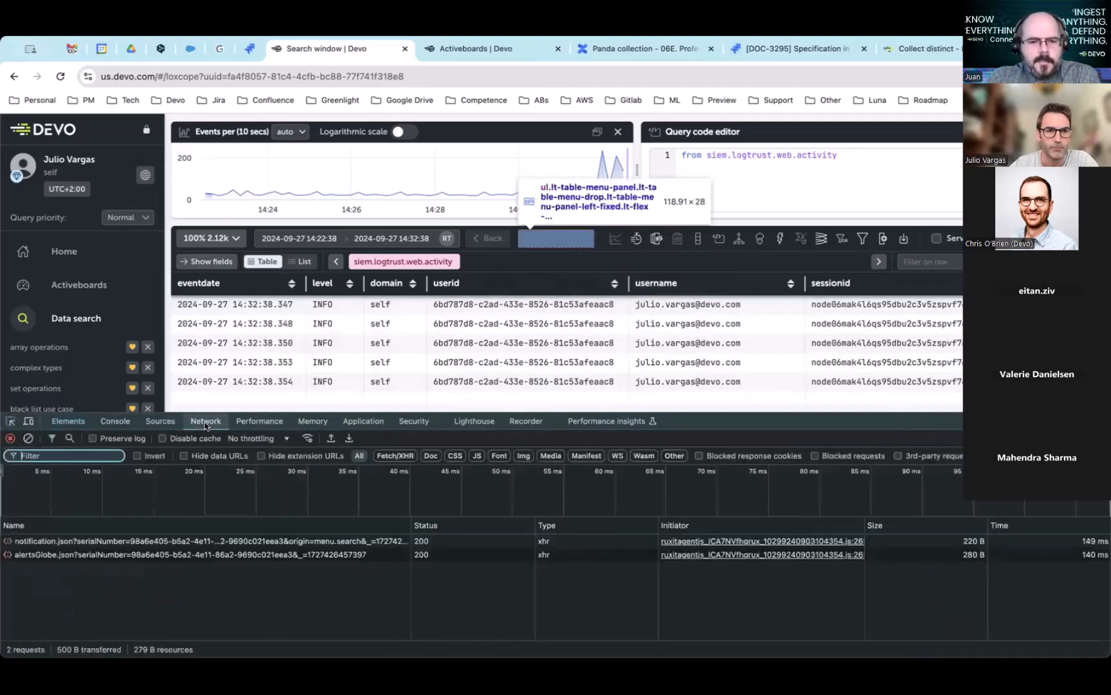
{"action": "left_click", "coordinate": [72, 421]}
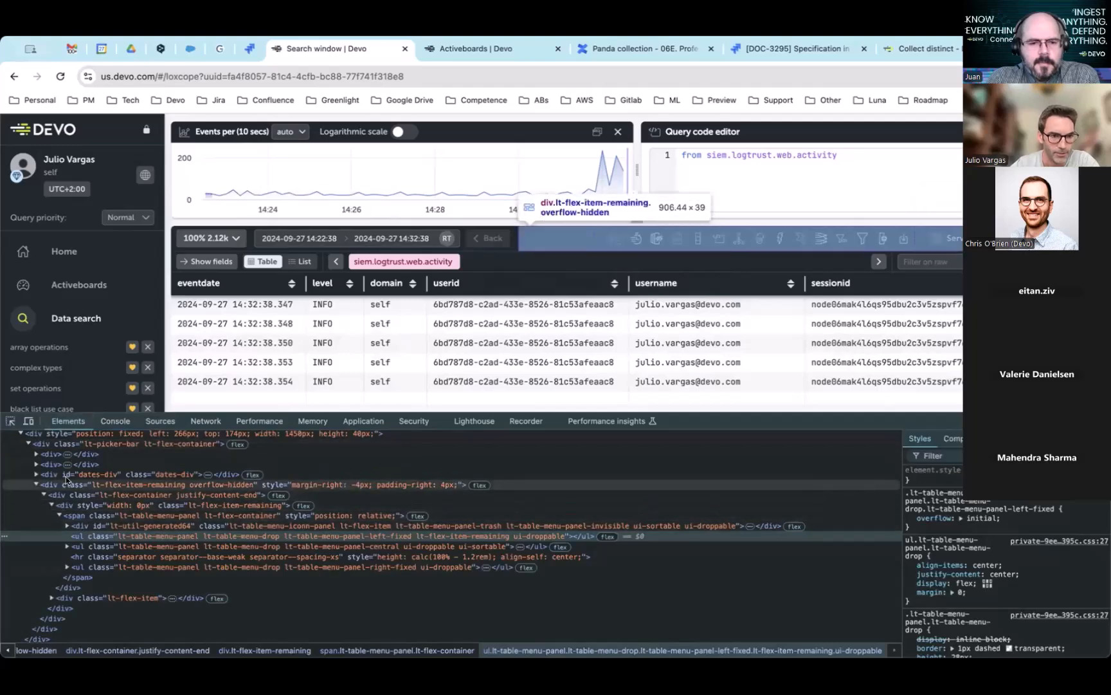
Step: Inspect the results table down to its lx-canvas-table canvas element and close the developer tools
{"action": "left_click", "coordinate": [10, 420]}
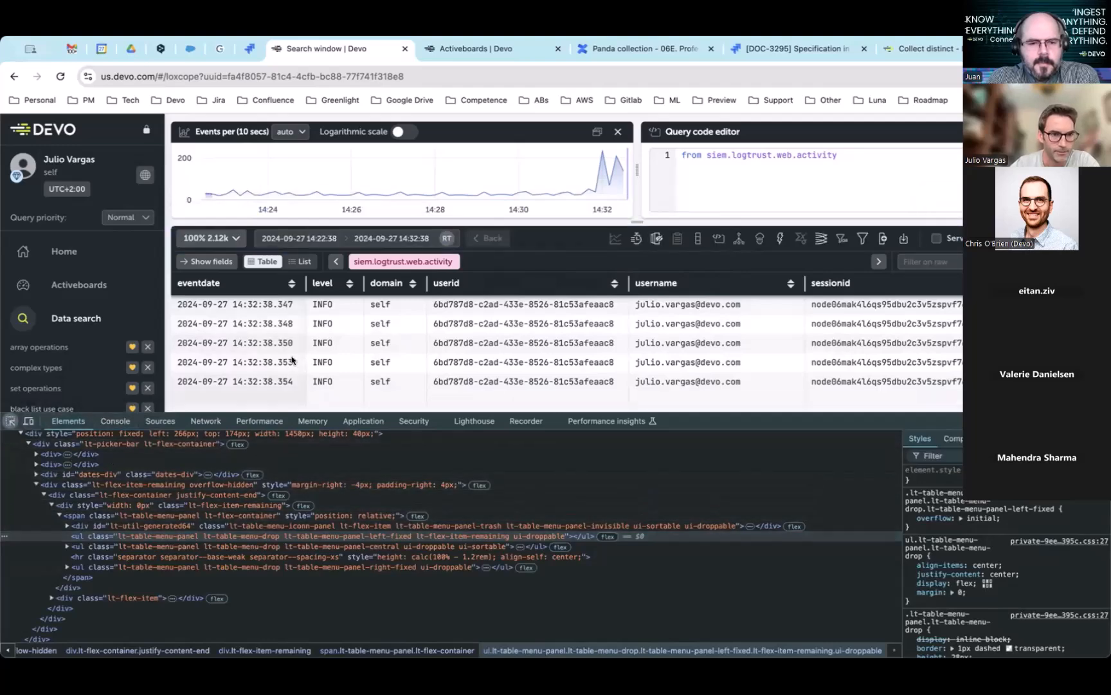
{"action": "left_click", "coordinate": [272, 378]}
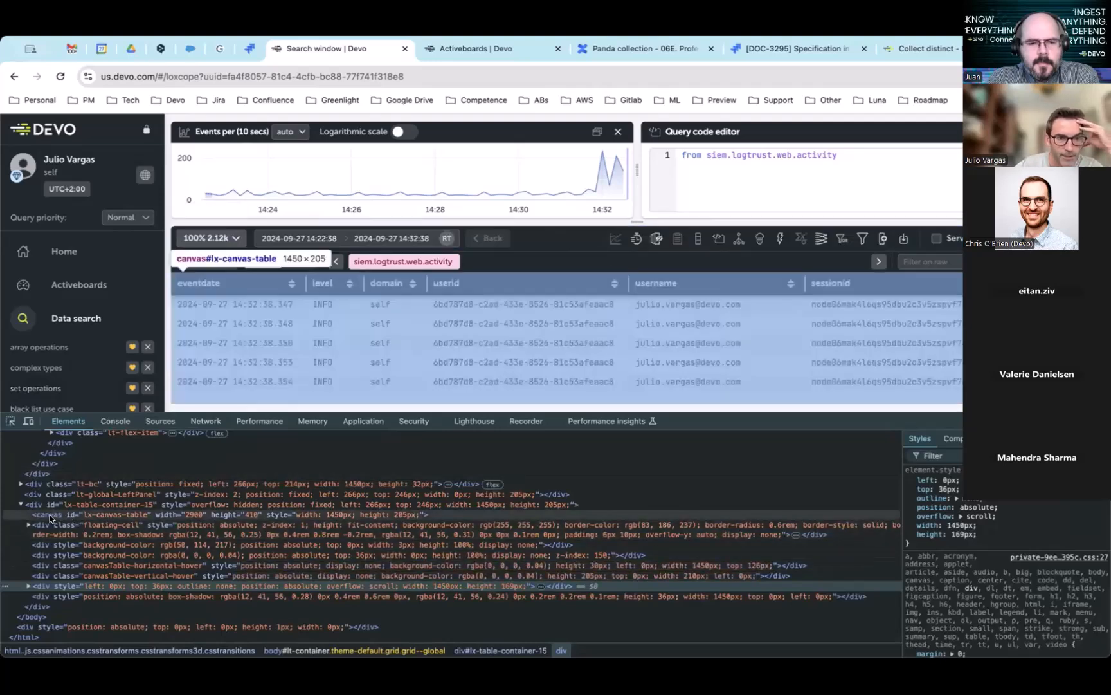
{"action": "left_click", "coordinate": [51, 515]}
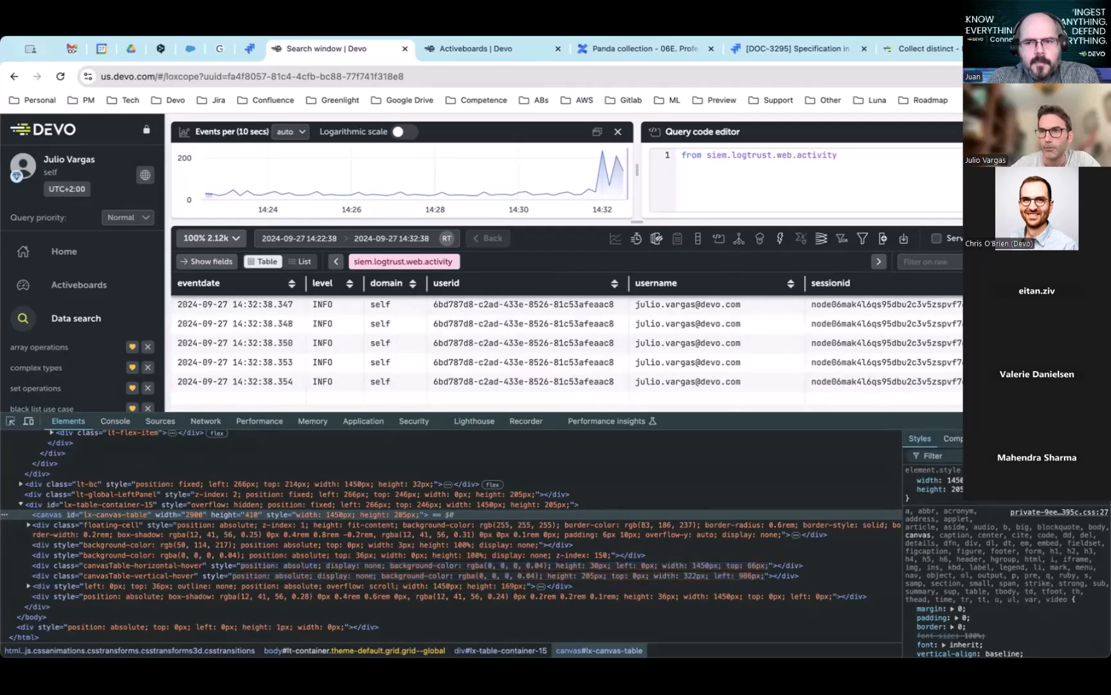
{"action": "key", "text": "super+alt+i"}
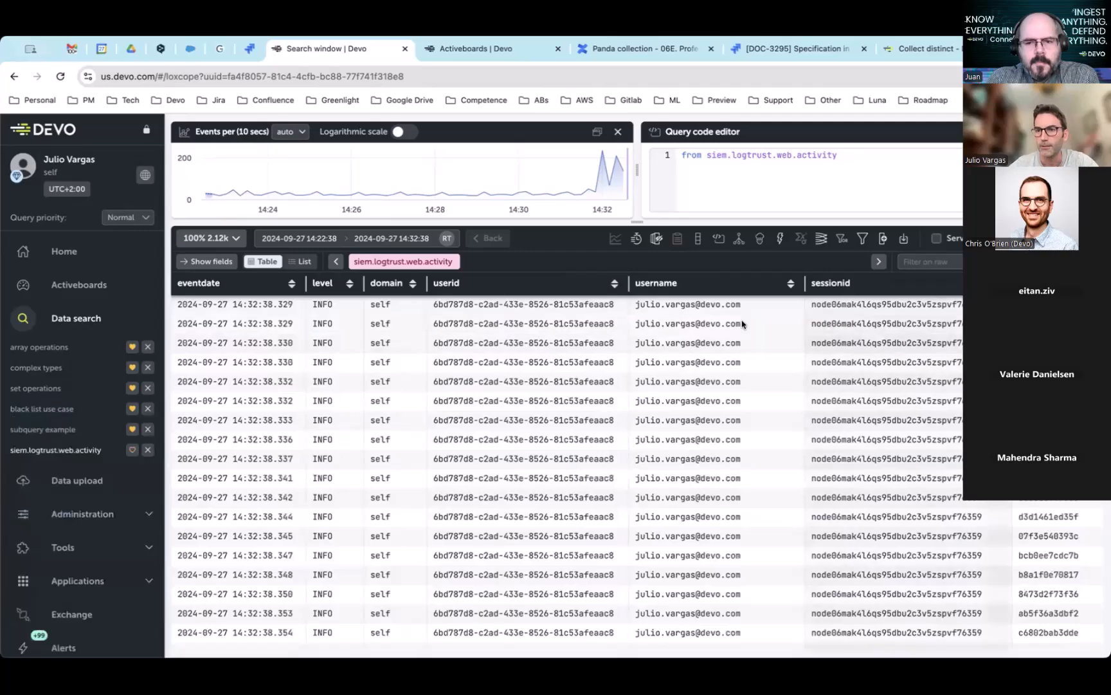
Step: Examine the siem.logtrust.web.activity results across the full range of columns and through the earlier event rows
{"action": "scroll", "coordinate": [742, 323], "scroll_direction": "right", "scroll_amount": 15}
{"action": "scroll", "coordinate": [415, 362], "scroll_direction": "right", "scroll_amount": 10}
{"action": "scroll", "coordinate": [415, 362], "scroll_direction": "left", "scroll_amount": 20}
{"action": "scroll", "coordinate": [764, 448], "scroll_direction": "left", "scroll_amount": 5}
{"action": "scroll", "coordinate": [764, 448], "scroll_direction": "right", "scroll_amount": 15}
{"action": "scroll", "coordinate": [764, 448], "scroll_direction": "up", "scroll_amount": 10}
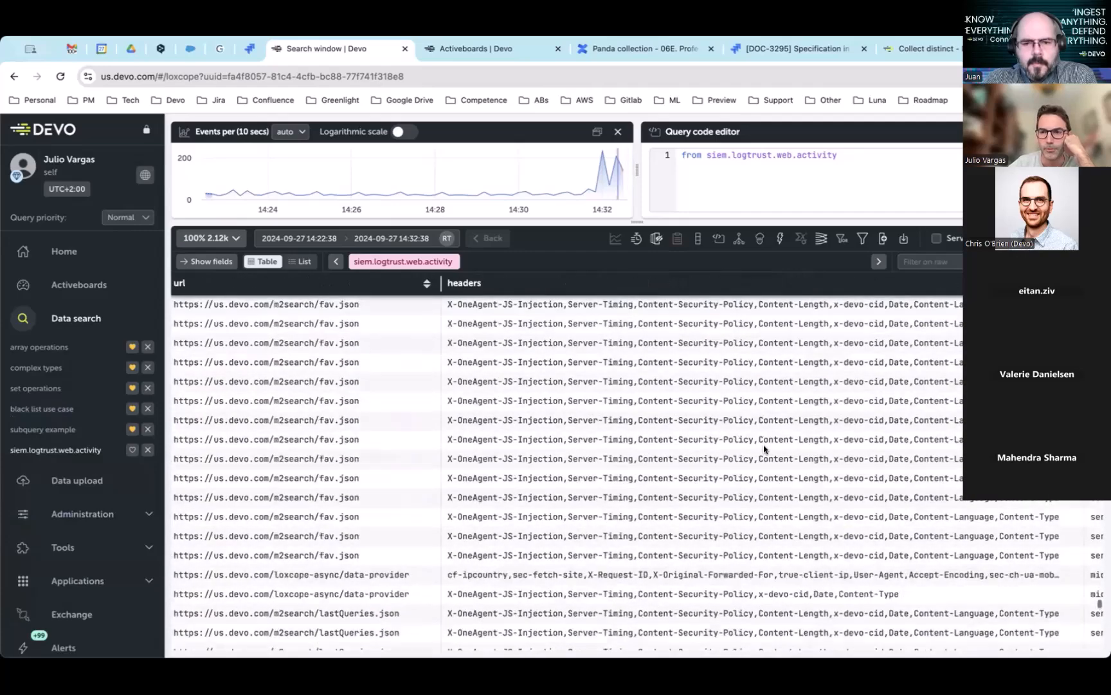
{"action": "scroll", "coordinate": [764, 449], "scroll_direction": "up", "scroll_amount": 10}
{"action": "scroll", "coordinate": [764, 449], "scroll_direction": "right", "scroll_amount": 3}
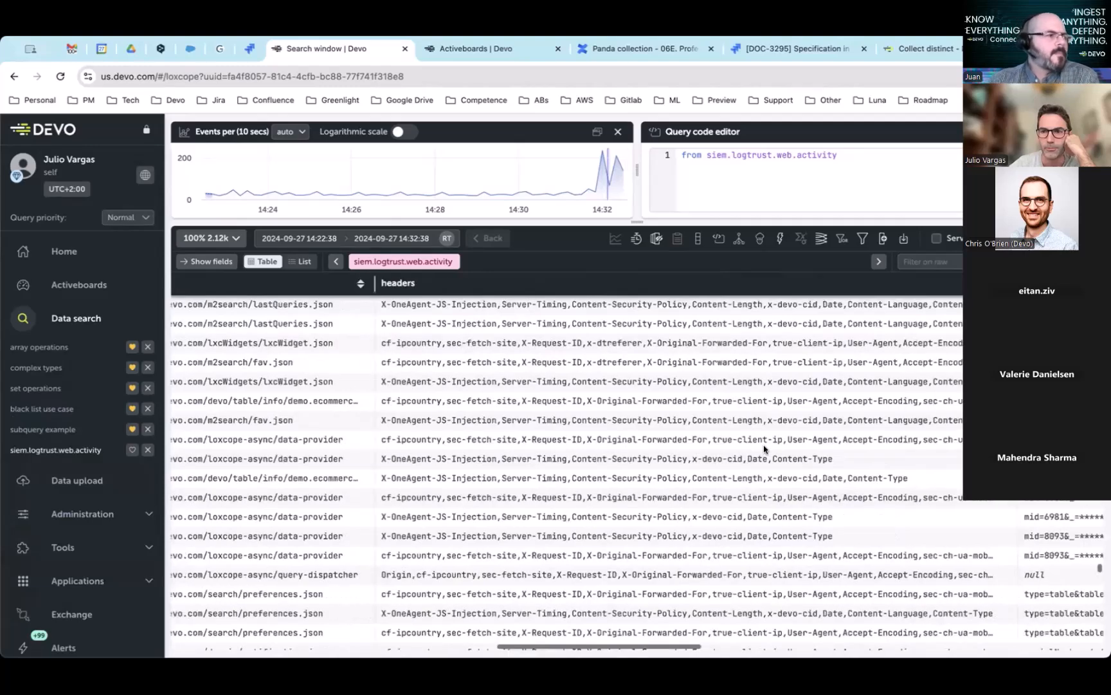
{"action": "scroll", "coordinate": [764, 448], "scroll_direction": "right", "scroll_amount": 6}
{"action": "scroll", "coordinate": [764, 449], "scroll_direction": "left", "scroll_amount": 12}
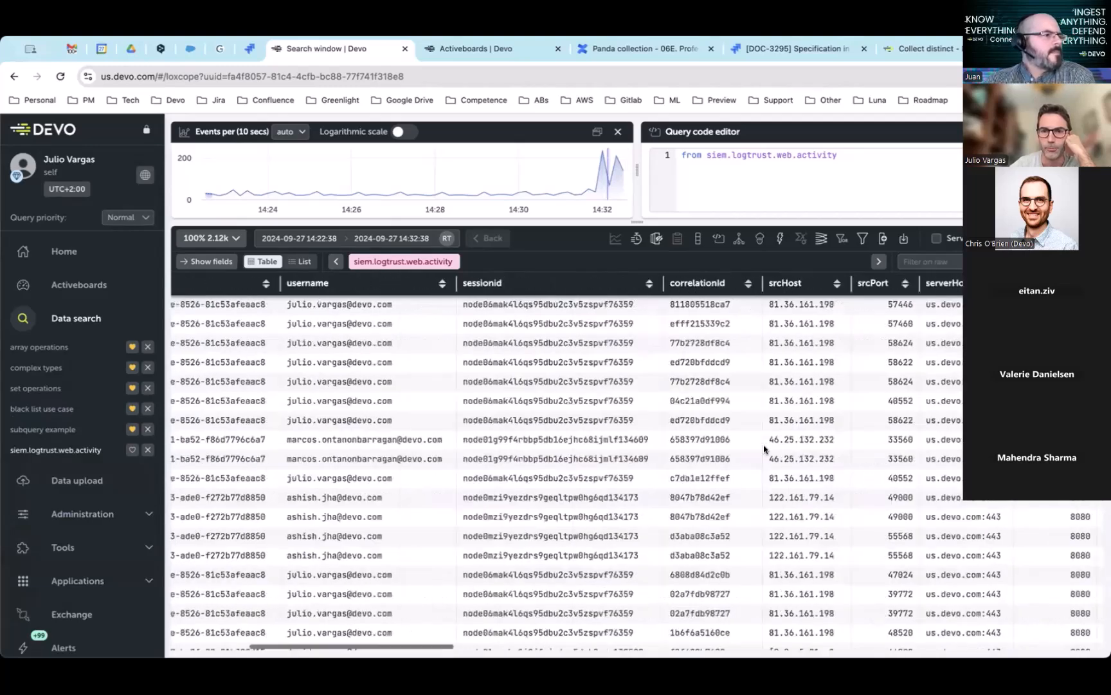
{"action": "scroll", "coordinate": [765, 448], "scroll_direction": "left", "scroll_amount": 5}
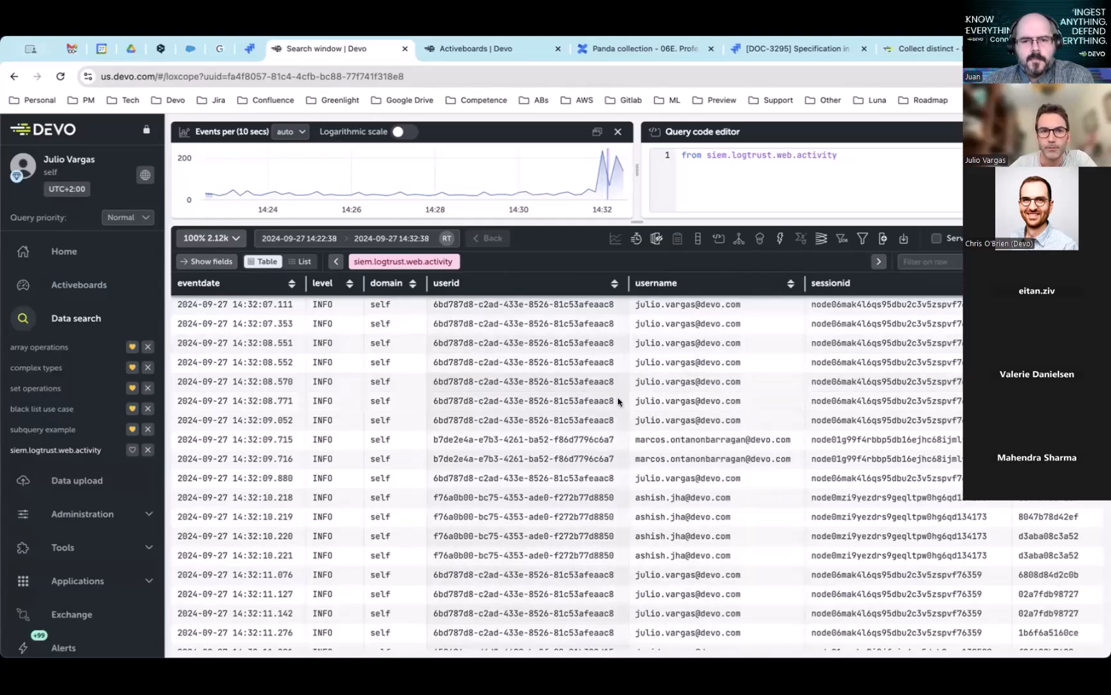
Step: Show the fields viewer, look through the whole list of fields and hide it again
{"action": "left_click", "coordinate": [206, 261]}
{"action": "scroll", "coordinate": [317, 439], "scroll_direction": "down", "scroll_amount": 6}
{"action": "scroll", "coordinate": [317, 439], "scroll_direction": "up", "scroll_amount": 5}
{"action": "scroll", "coordinate": [317, 439], "scroll_direction": "down", "scroll_amount": 5}
{"action": "scroll", "coordinate": [317, 439], "scroll_direction": "up", "scroll_amount": 5}
{"action": "scroll", "coordinate": [317, 439], "scroll_direction": "down", "scroll_amount": 6}
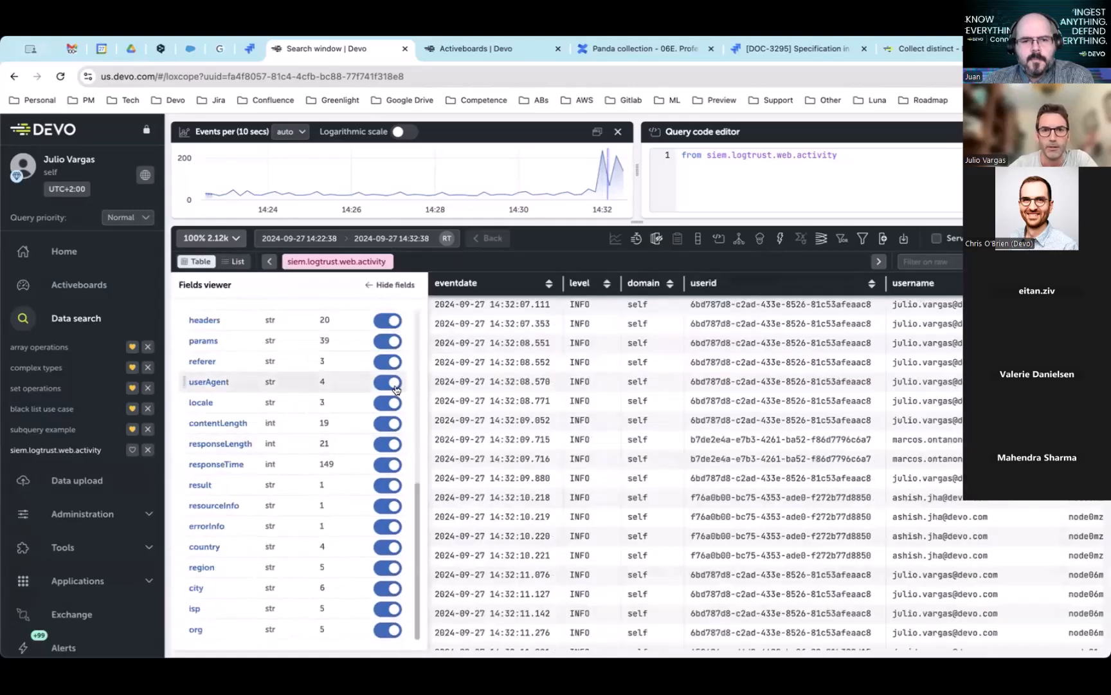
{"action": "left_click", "coordinate": [400, 286]}
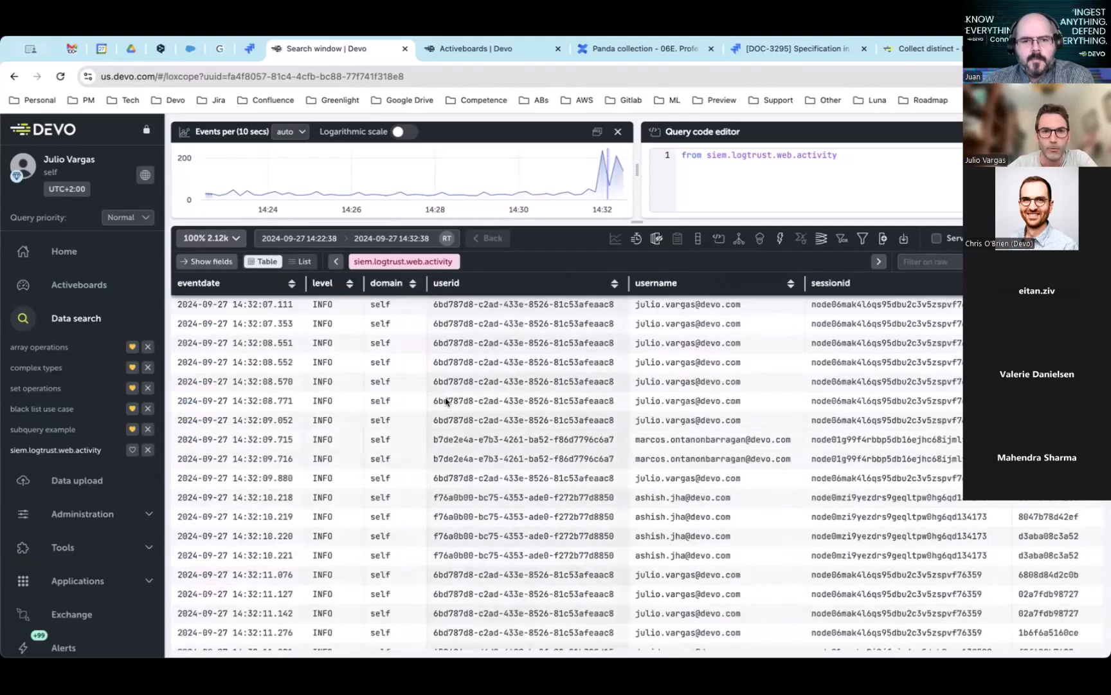
Step: Reorder the table columns by placing userid after sessionid, username directly after eventdate, and errorInfo at the end
{"action": "mouse_move", "coordinate": [450, 283]}
{"action": "left_mouse_down"}
{"action": "mouse_move", "coordinate": [784, 281]}
{"action": "mouse_move", "coordinate": [454, 270]}
{"action": "left_mouse_up"}
{"action": "left_click_drag", "start_coordinate": [740, 287], "coordinate": [277, 280]}
{"action": "scroll", "coordinate": [531, 304], "scroll_direction": "right", "scroll_amount": 15}
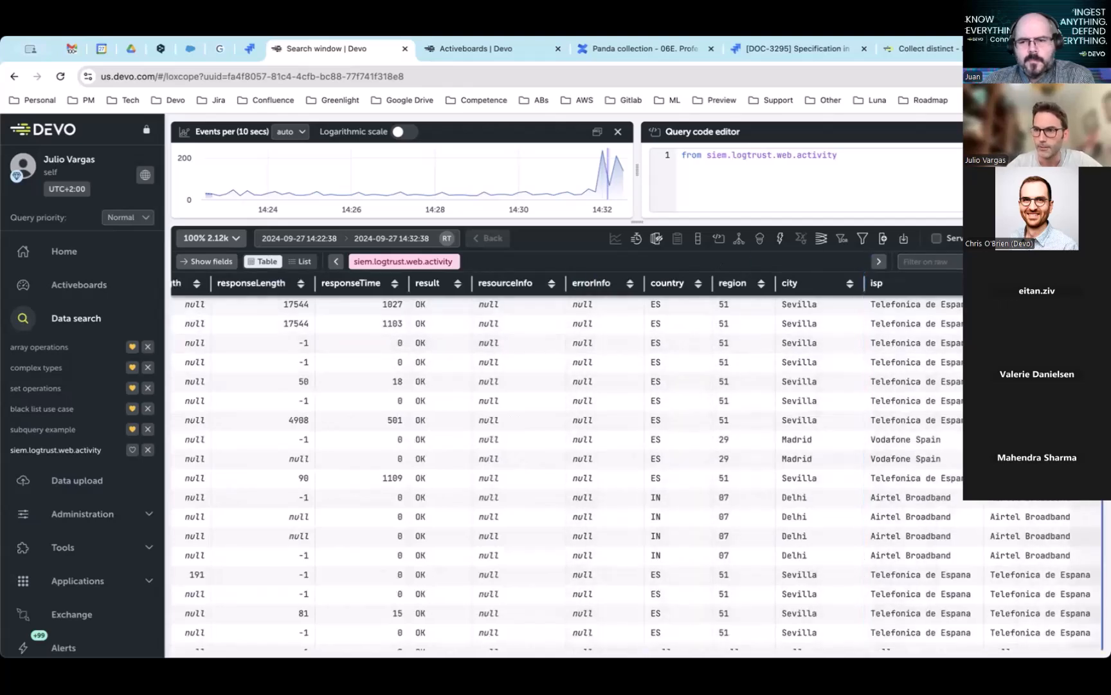
{"action": "left_click_drag", "start_coordinate": [591, 283], "coordinate": [1087, 283]}
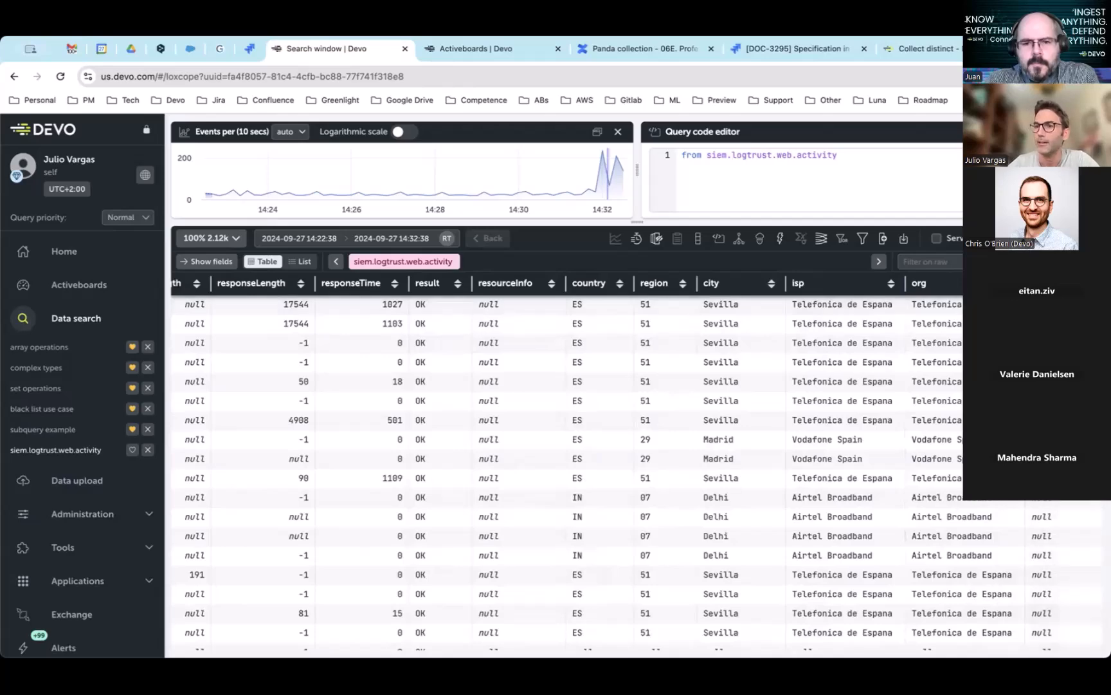
Step: Auto-fit the params column to its contents and narrow it back to its compact width
{"action": "scroll", "coordinate": [675, 321], "scroll_direction": "left", "scroll_amount": 10}
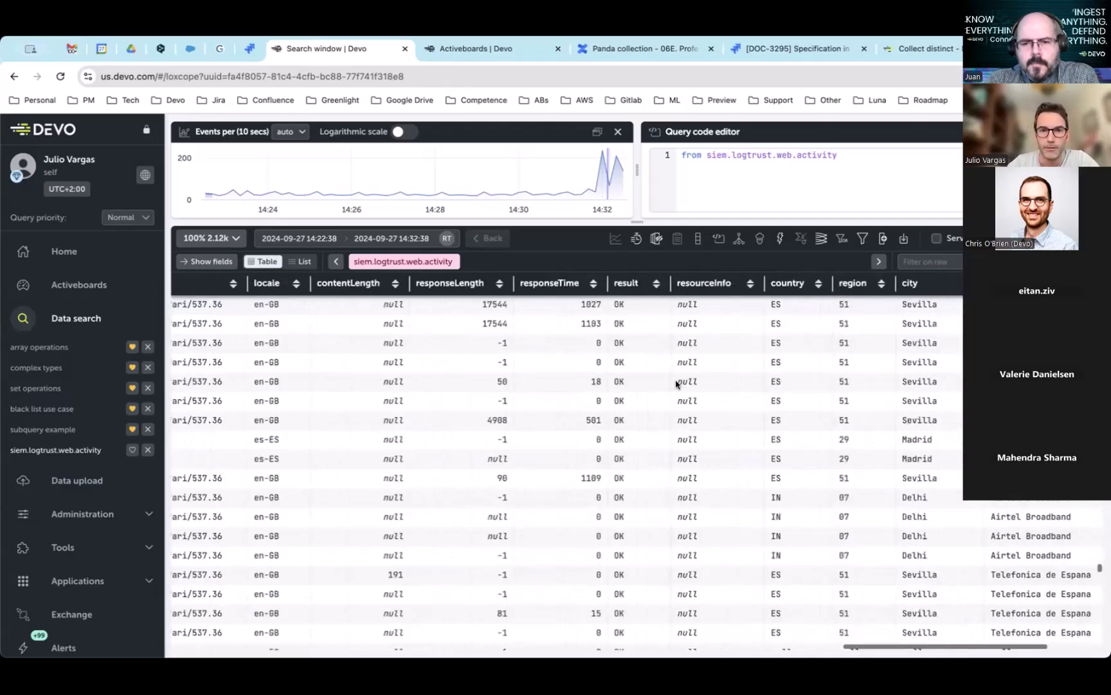
{"action": "scroll", "coordinate": [675, 360], "scroll_direction": "left", "scroll_amount": 10}
{"action": "scroll", "coordinate": [675, 335], "scroll_direction": "right", "scroll_amount": 8}
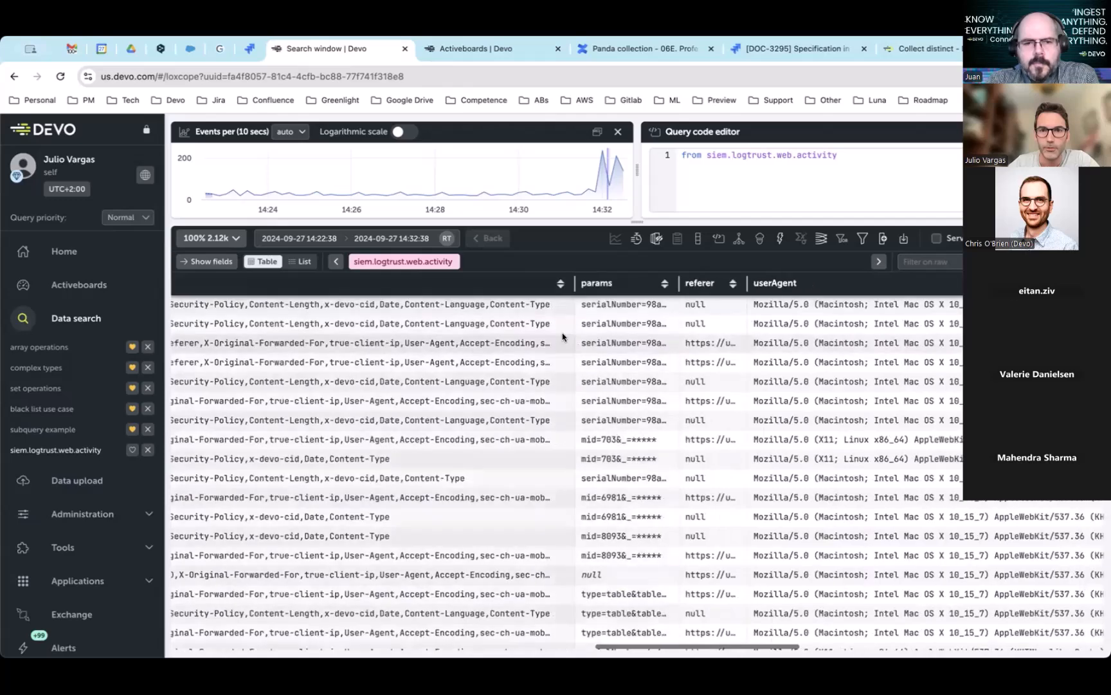
{"action": "double_click", "coordinate": [675, 282]}
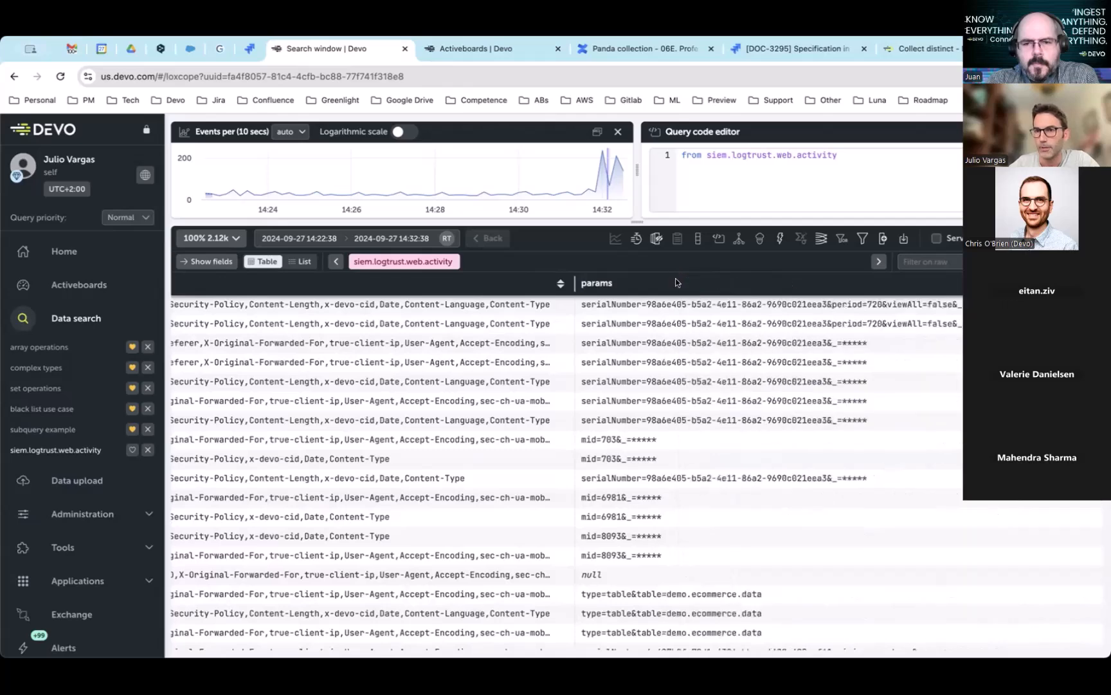
{"action": "scroll", "coordinate": [712, 283], "scroll_direction": "right", "scroll_amount": 10}
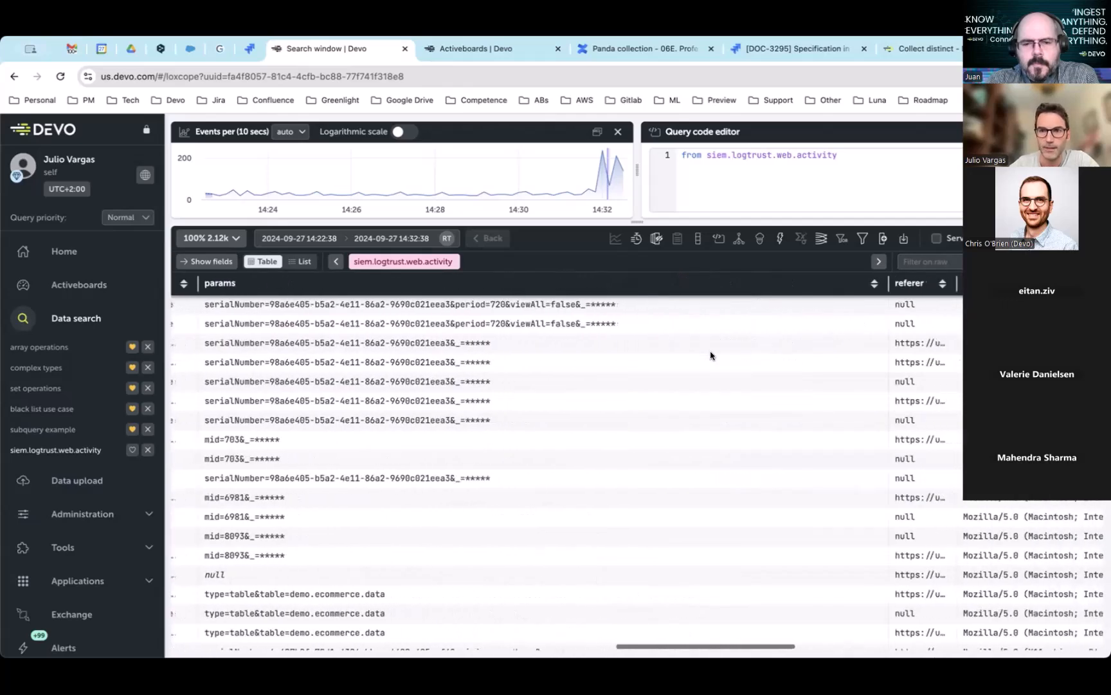
{"action": "scroll", "coordinate": [710, 356], "scroll_direction": "left", "scroll_amount": 1}
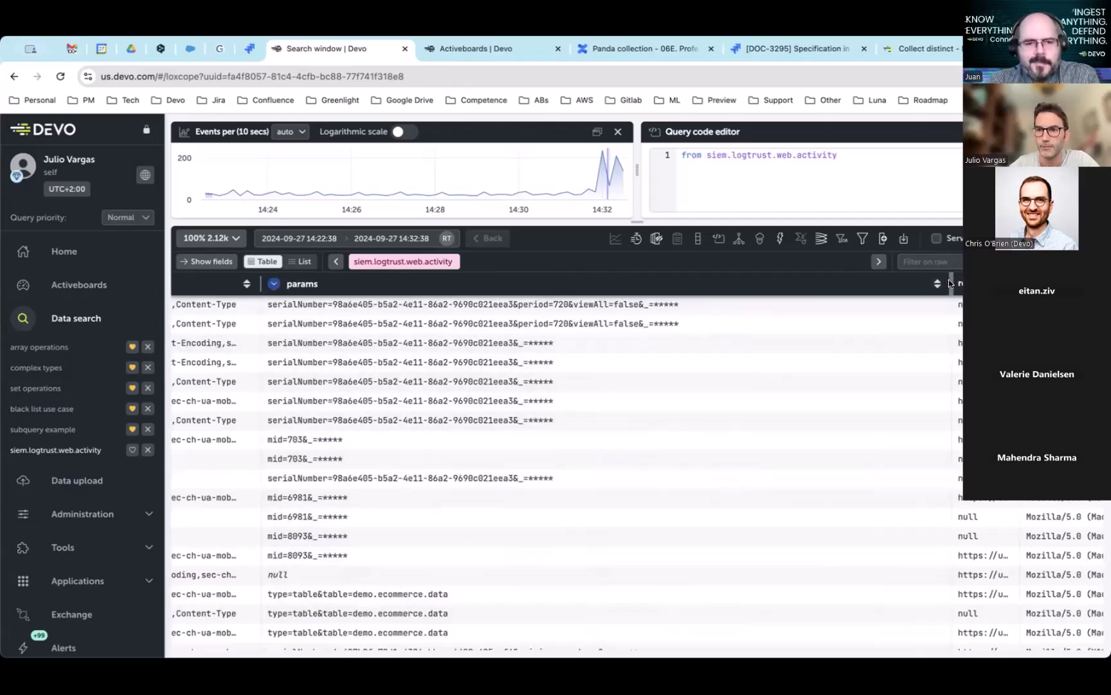
{"action": "left_click_drag", "start_coordinate": [950, 279], "coordinate": [360, 283]}
Step: Narrow the headers column to about half its width
{"action": "scroll", "coordinate": [459, 356], "scroll_direction": "left", "scroll_amount": 5}
{"action": "scroll", "coordinate": [459, 356], "scroll_direction": "left", "scroll_amount": 10}
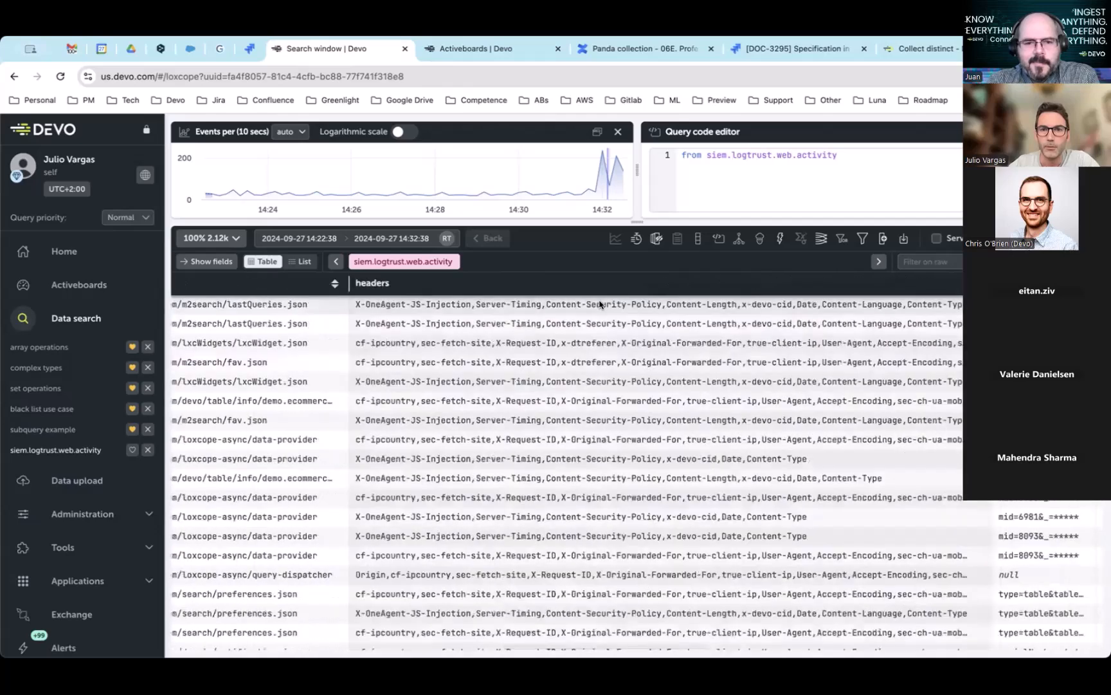
{"action": "left_click", "coordinate": [601, 303]}
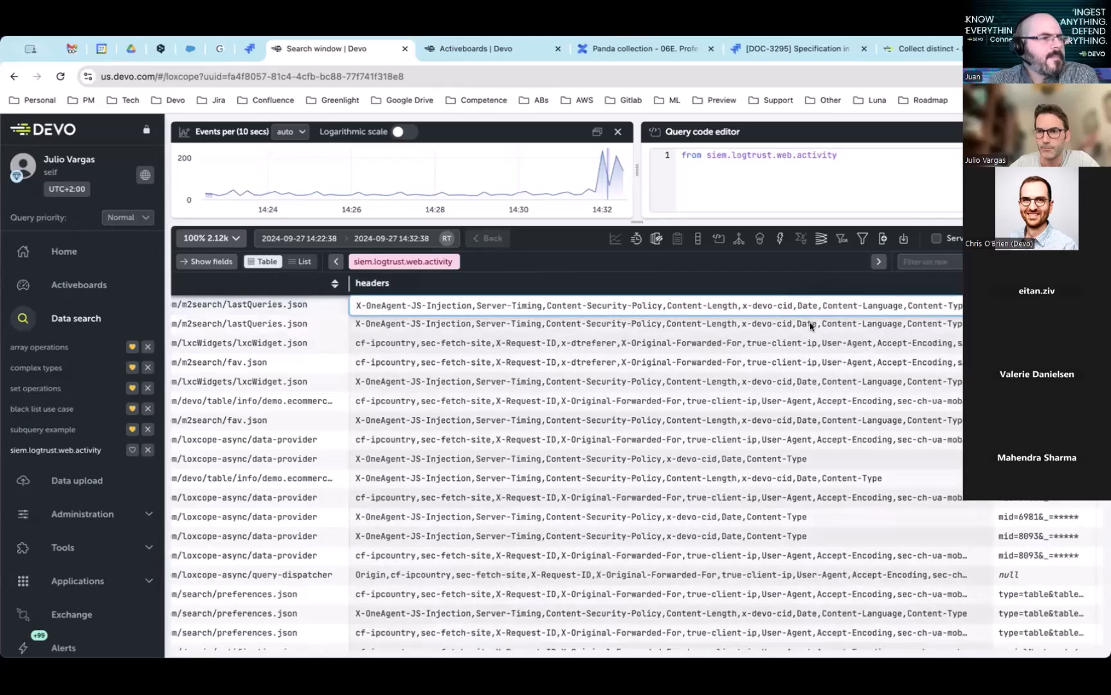
{"action": "left_click_drag", "start_coordinate": [992, 283], "coordinate": [675, 281]}
Step: Expand the truncated headers cell of a data-provider row, highlight part of its full text and collapse it
{"action": "left_click", "coordinate": [564, 381]}
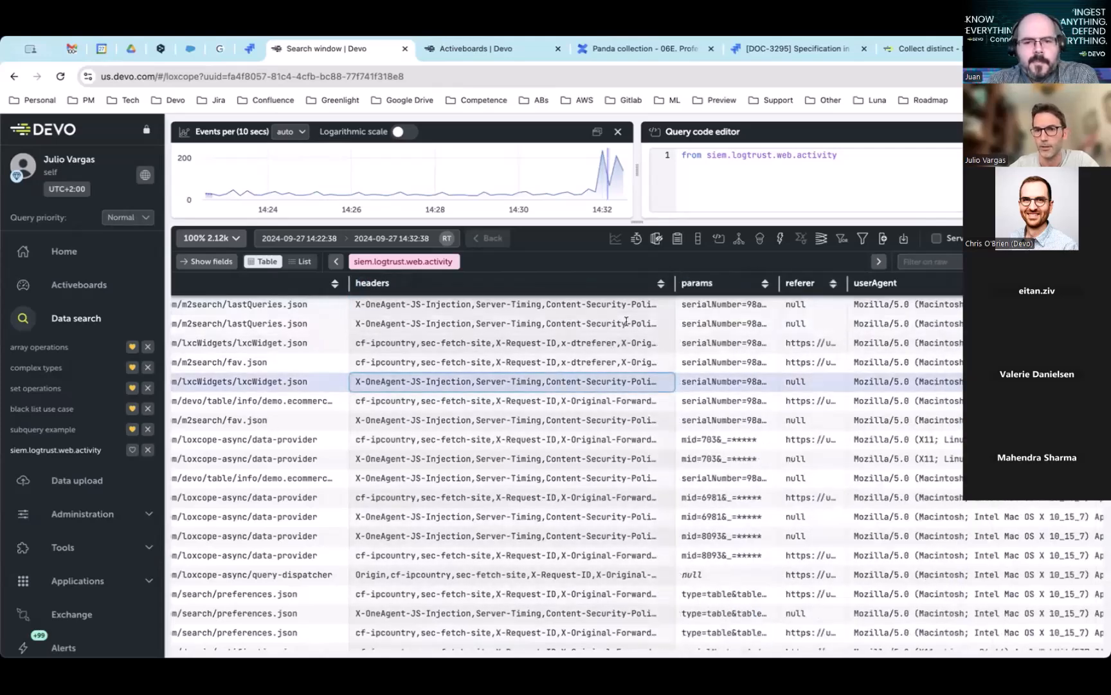
{"action": "left_click", "coordinate": [569, 439]}
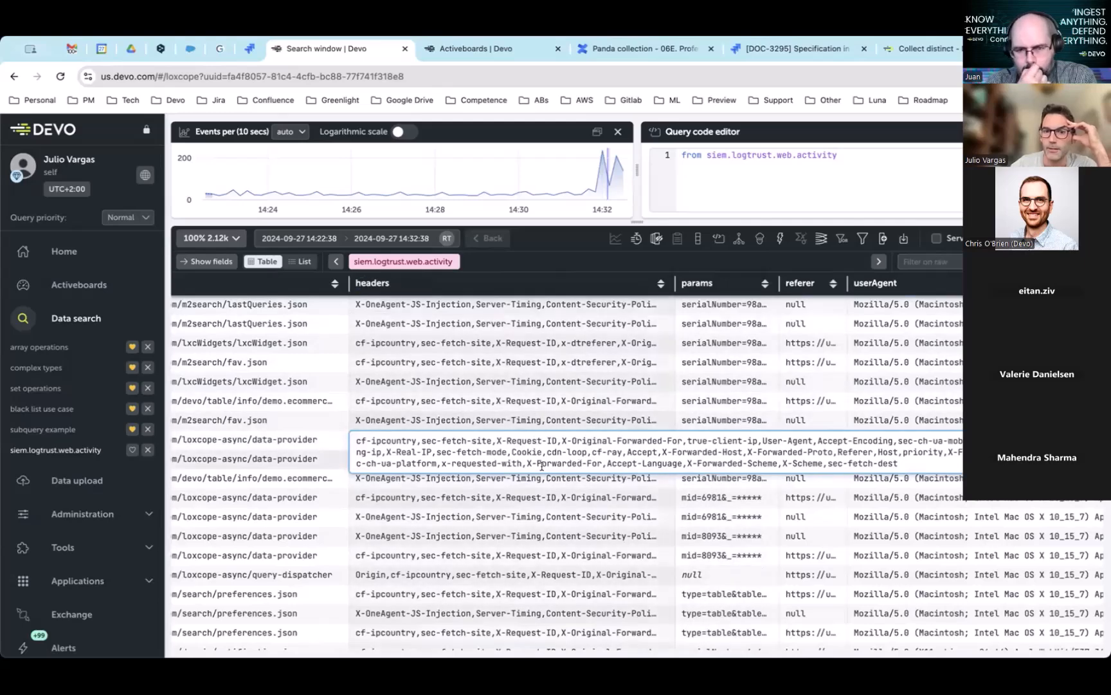
{"action": "left_click_drag", "start_coordinate": [409, 441], "coordinate": [710, 458]}
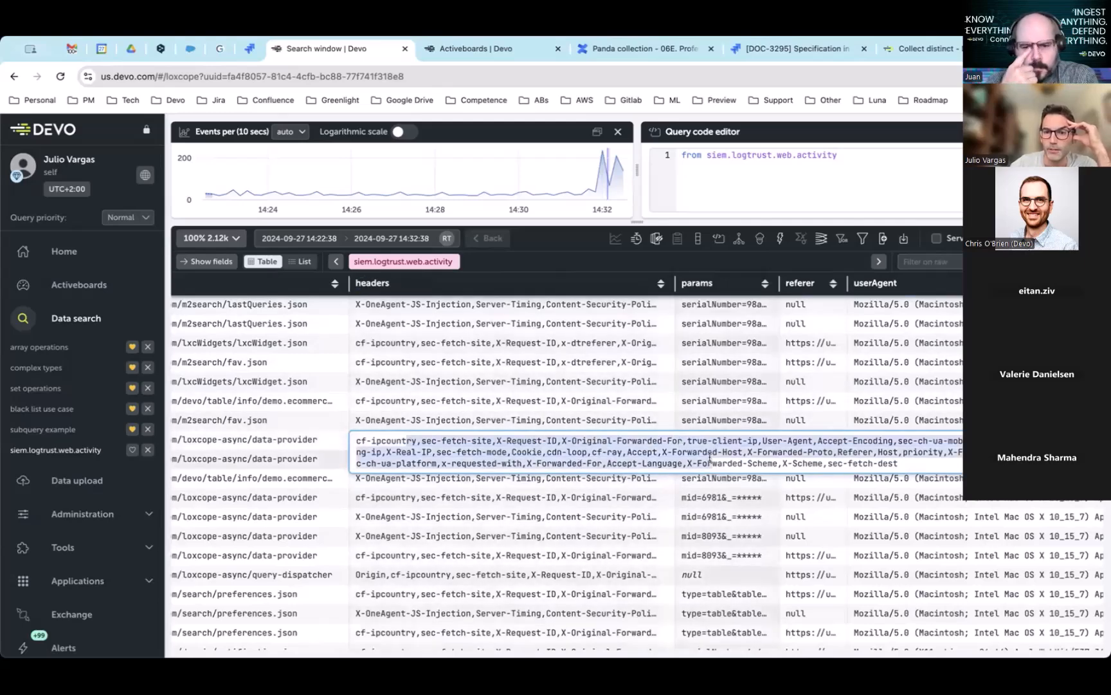
{"action": "left_click", "coordinate": [381, 399]}
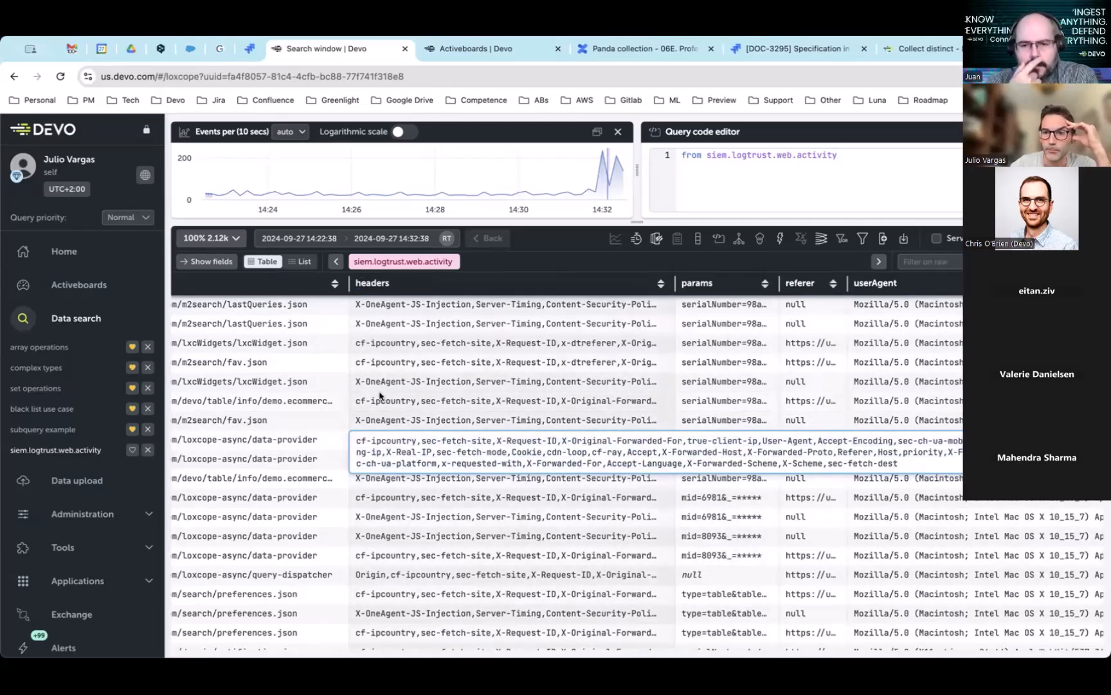
{"action": "left_click", "coordinate": [393, 363]}
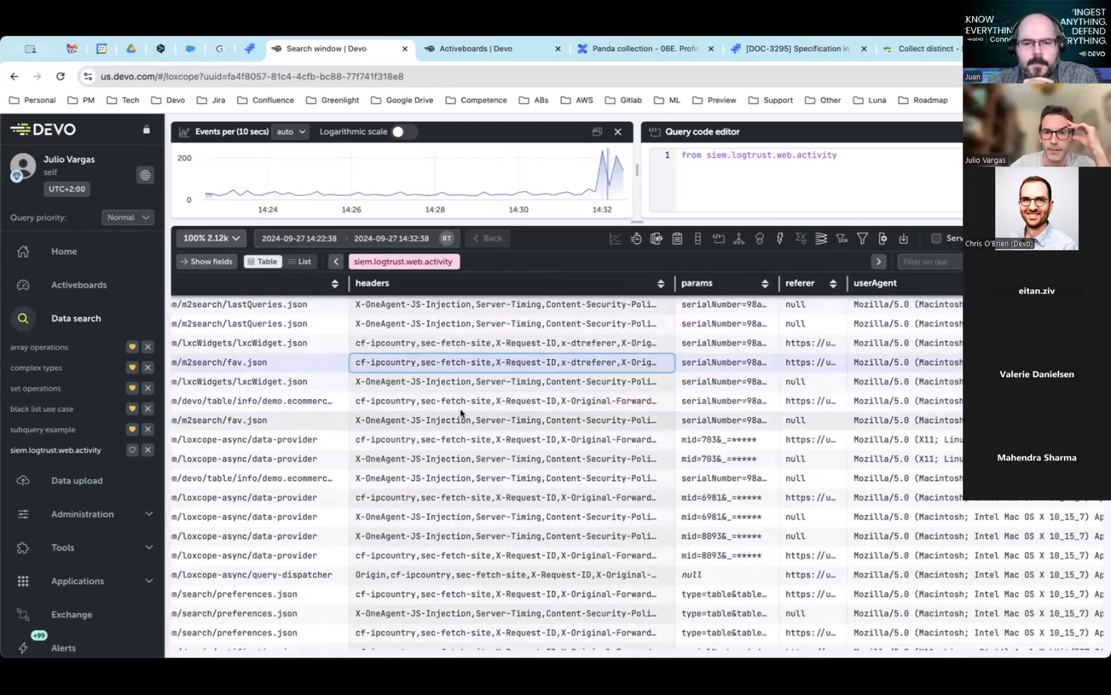
Step: Open the equality filter prefilled from a sessionid cell, dismiss it unapplied, and select the username cell in the same row
{"action": "scroll", "coordinate": [460, 412], "scroll_direction": "right", "scroll_amount": 15}
{"action": "scroll", "coordinate": [460, 413], "scroll_direction": "left", "scroll_amount": 20}
{"action": "scroll", "coordinate": [461, 412], "scroll_direction": "left", "scroll_amount": 5}
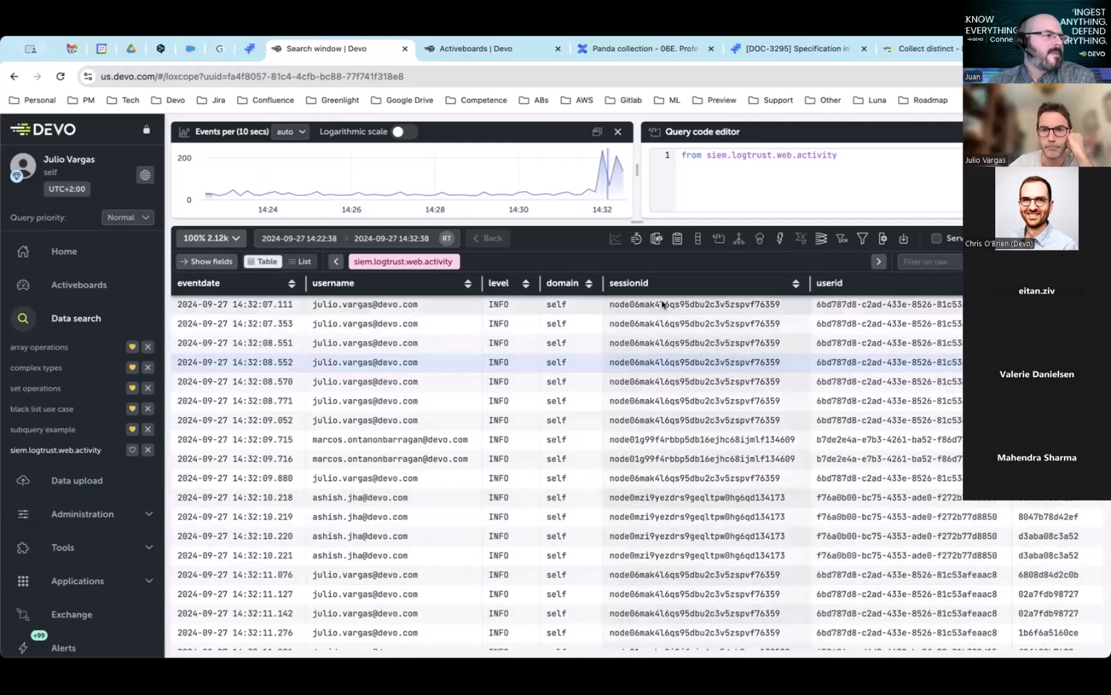
{"action": "scroll", "coordinate": [672, 360], "scroll_direction": "right", "scroll_amount": 8}
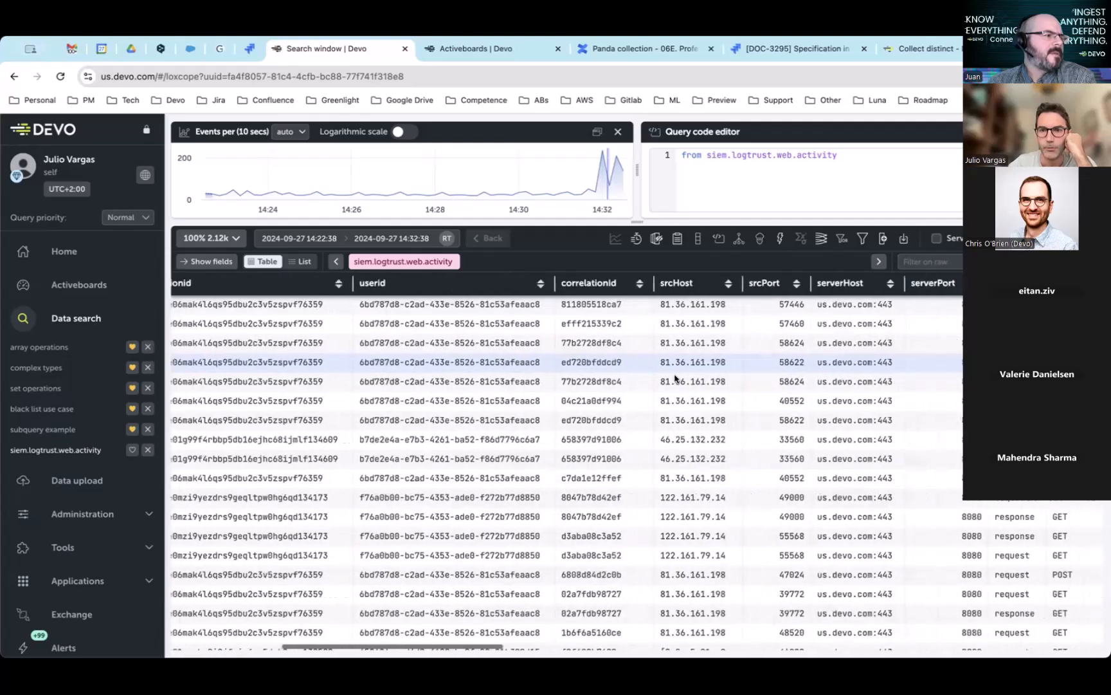
{"action": "scroll", "coordinate": [675, 379], "scroll_direction": "left", "scroll_amount": 8}
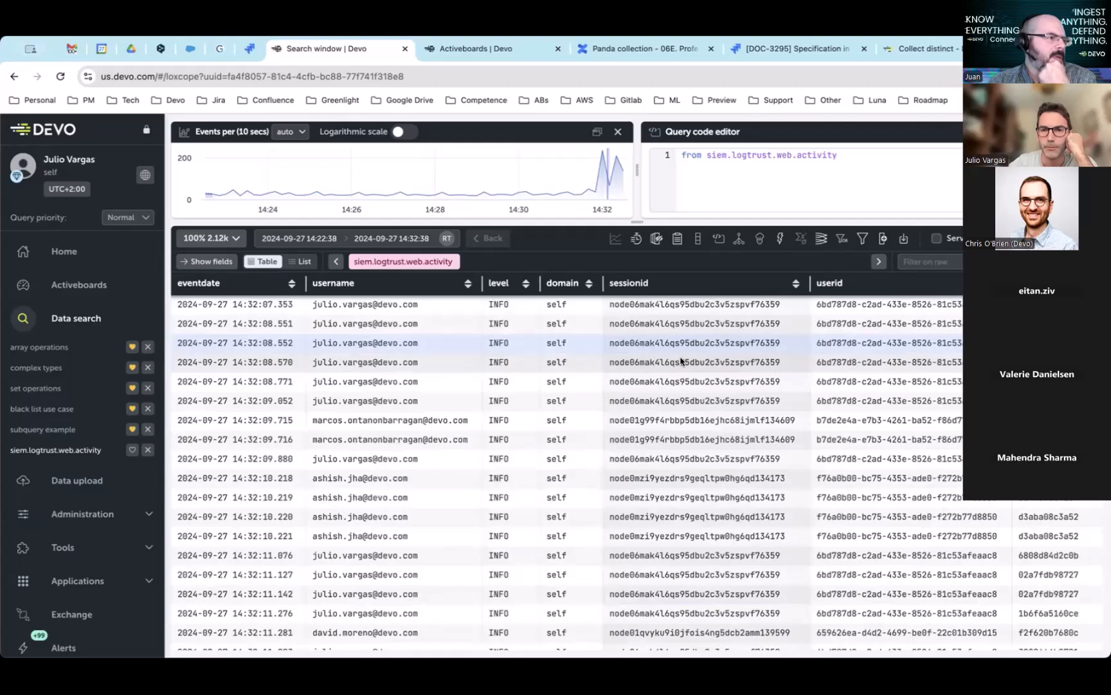
{"action": "left_click", "coordinate": [680, 362]}
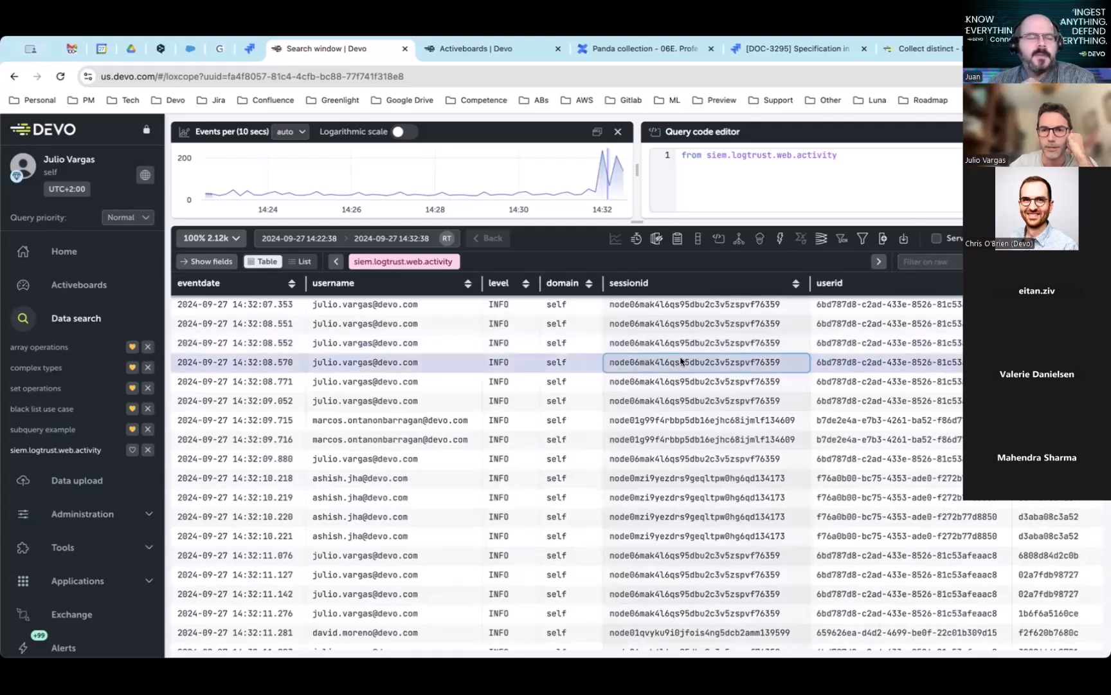
{"action": "left_click", "coordinate": [645, 383]}
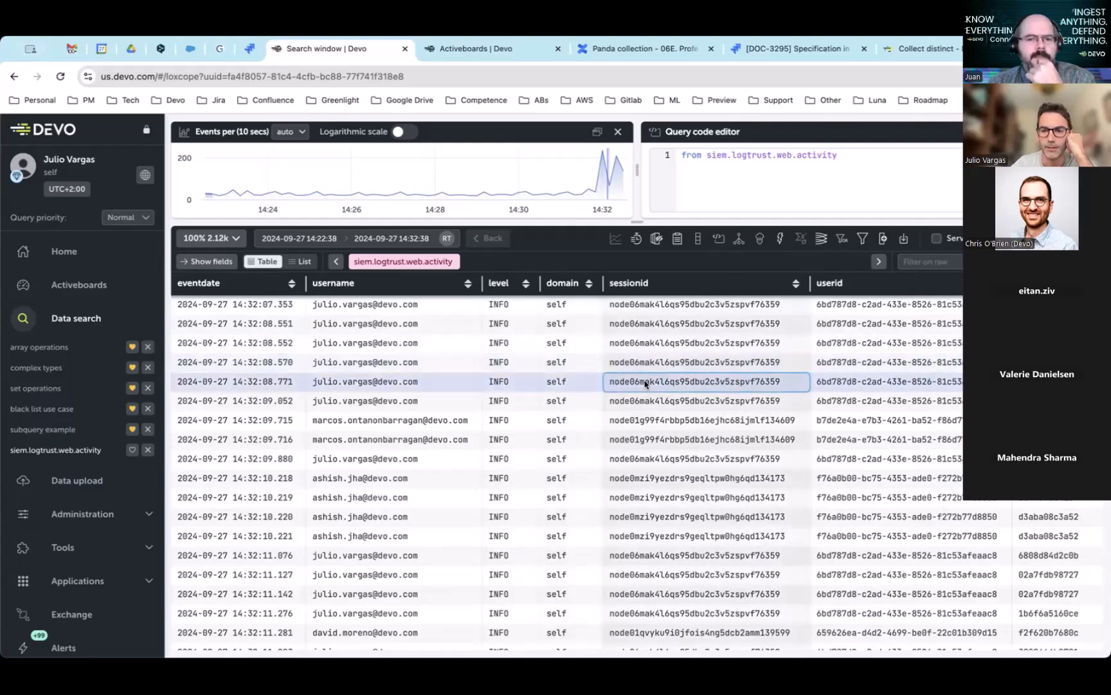
{"action": "double_click", "coordinate": [645, 383]}
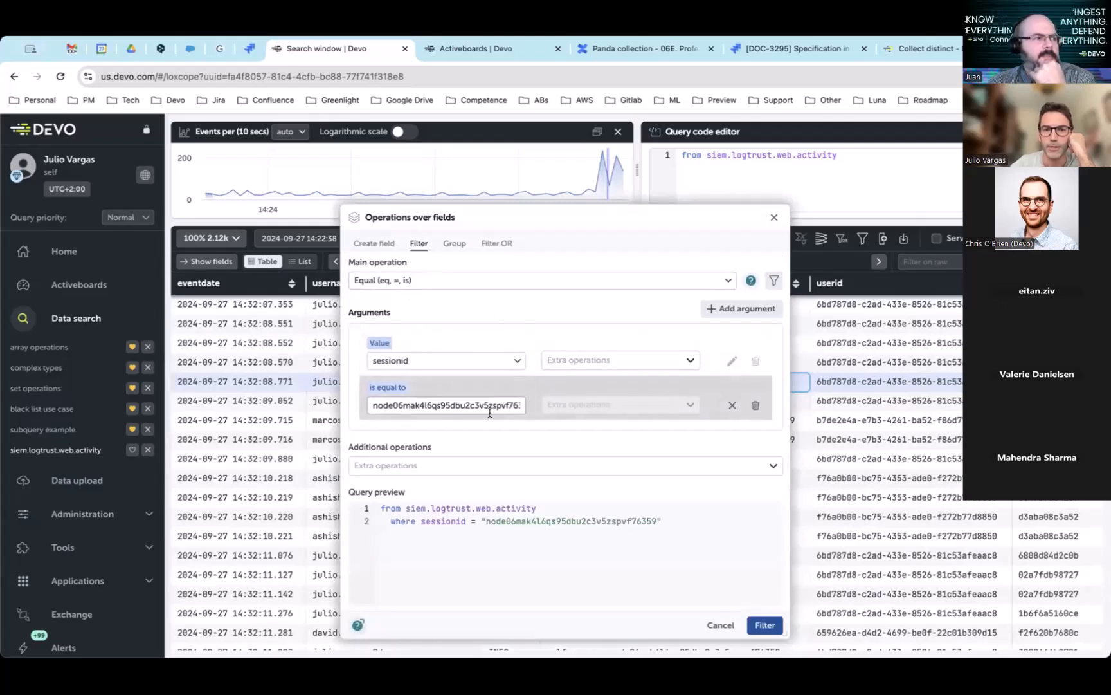
{"action": "left_click", "coordinate": [775, 216]}
{"action": "left_click", "coordinate": [366, 381]}
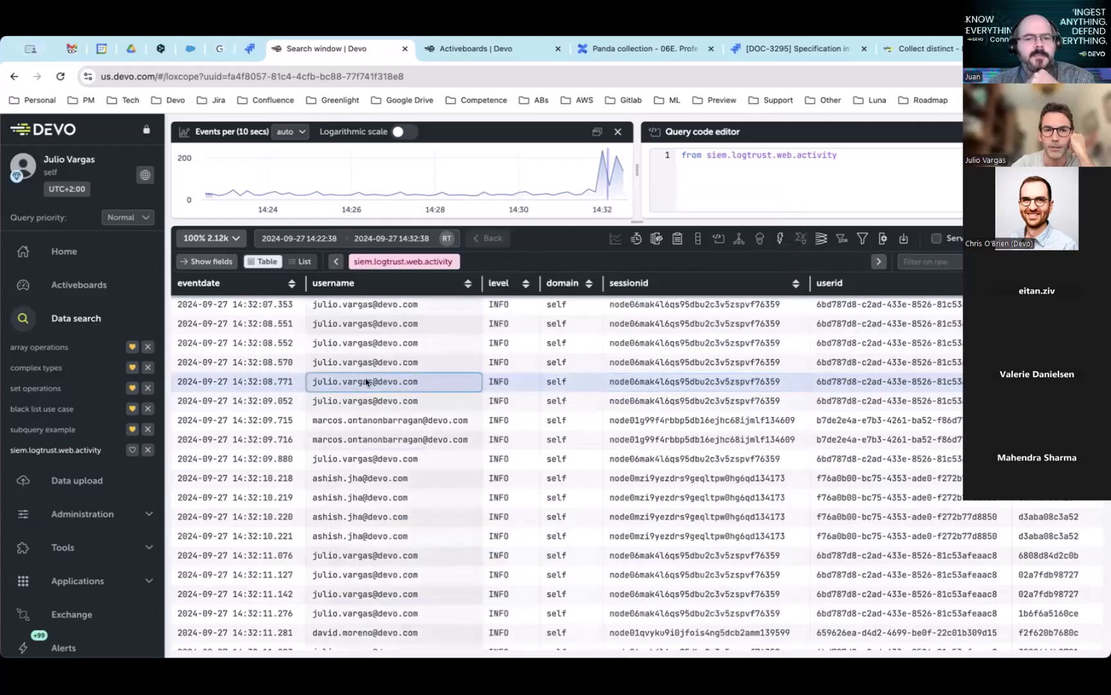
Step: Filter the results to rows whose username equals the value in the username cell of the 14:32:08.570 row
{"action": "left_click", "coordinate": [366, 370]}
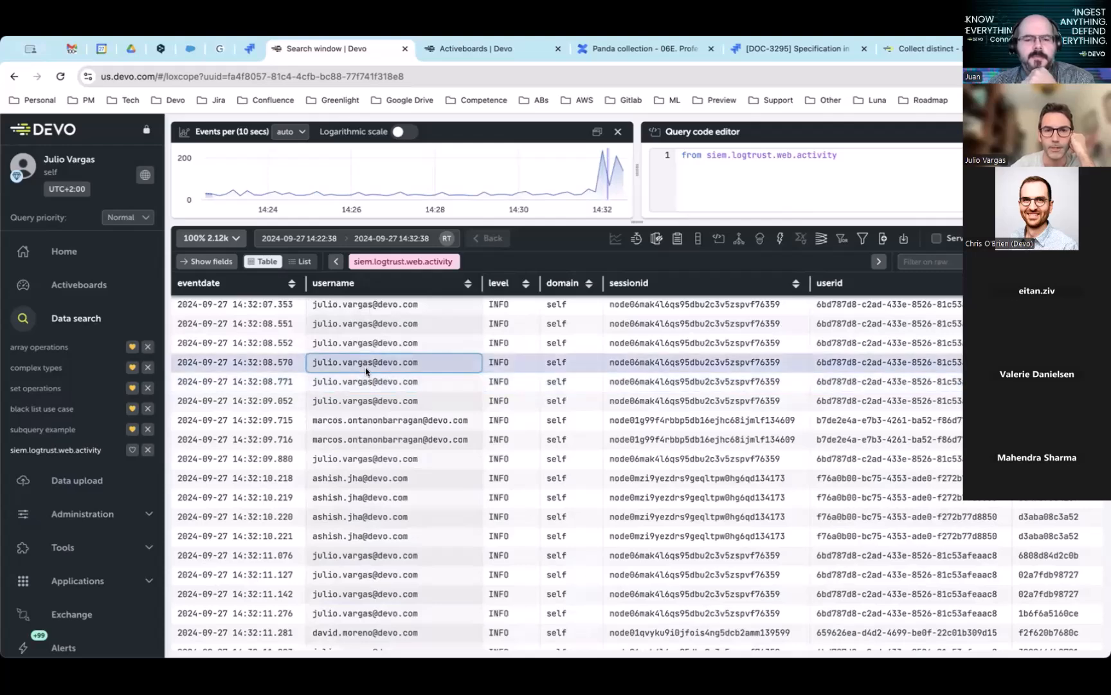
{"action": "double_click", "coordinate": [358, 363]}
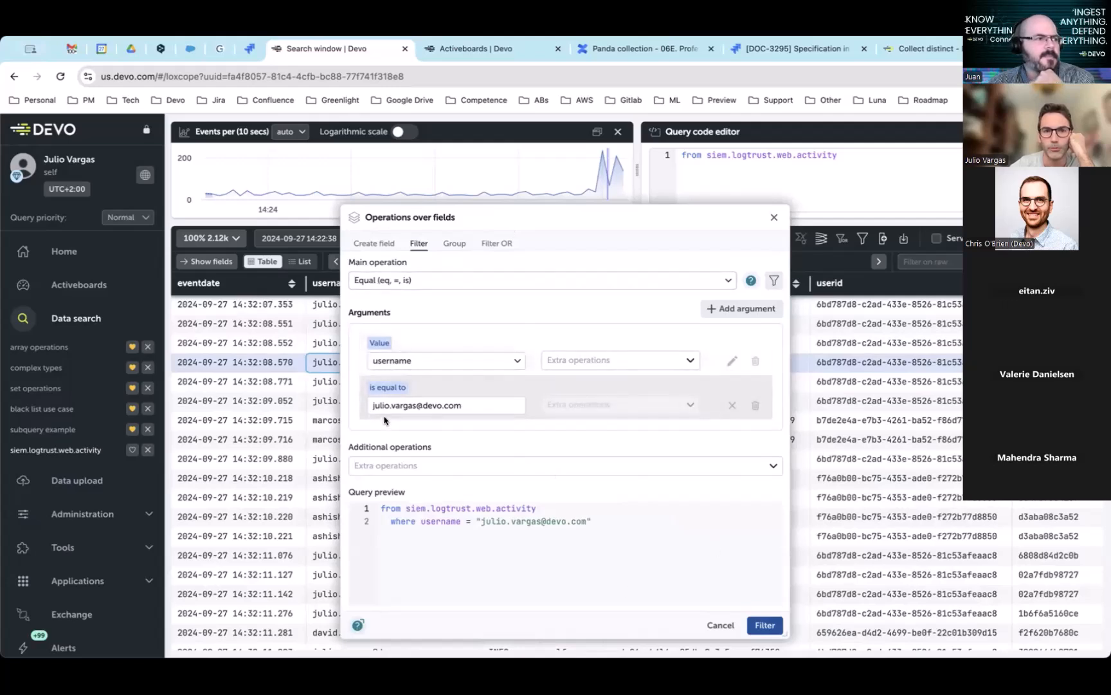
{"action": "left_click", "coordinate": [764, 624]}
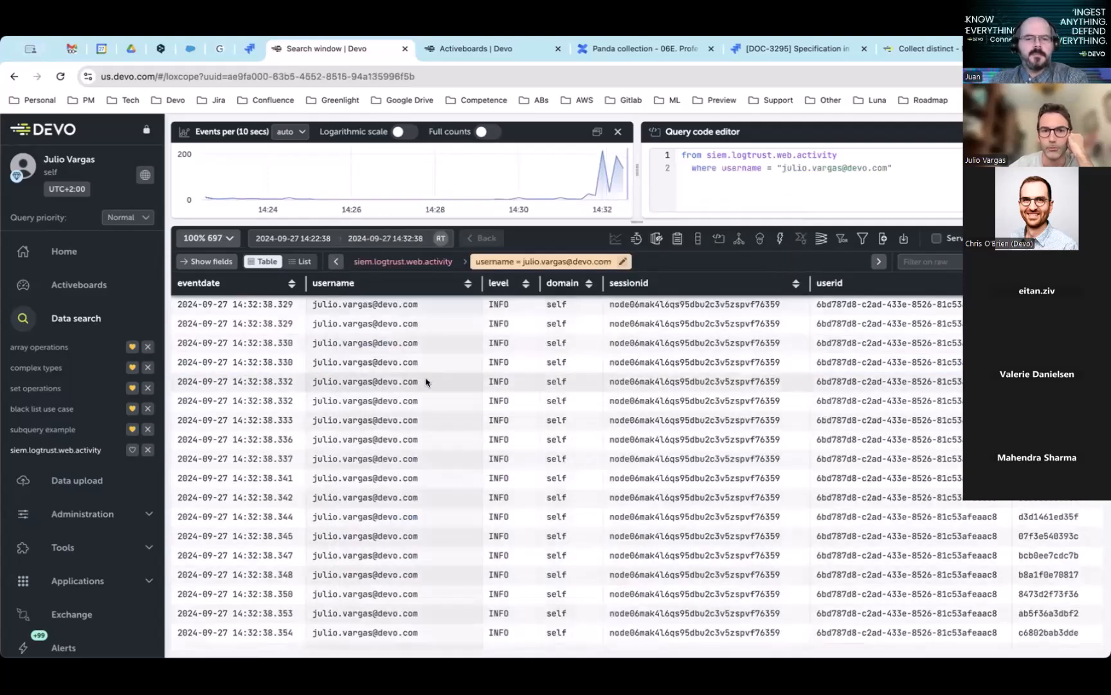
Step: Look through the filtered table's columns and check the generated where clause in the query code editor
{"action": "scroll", "coordinate": [944, 466], "scroll_direction": "right", "scroll_amount": 10}
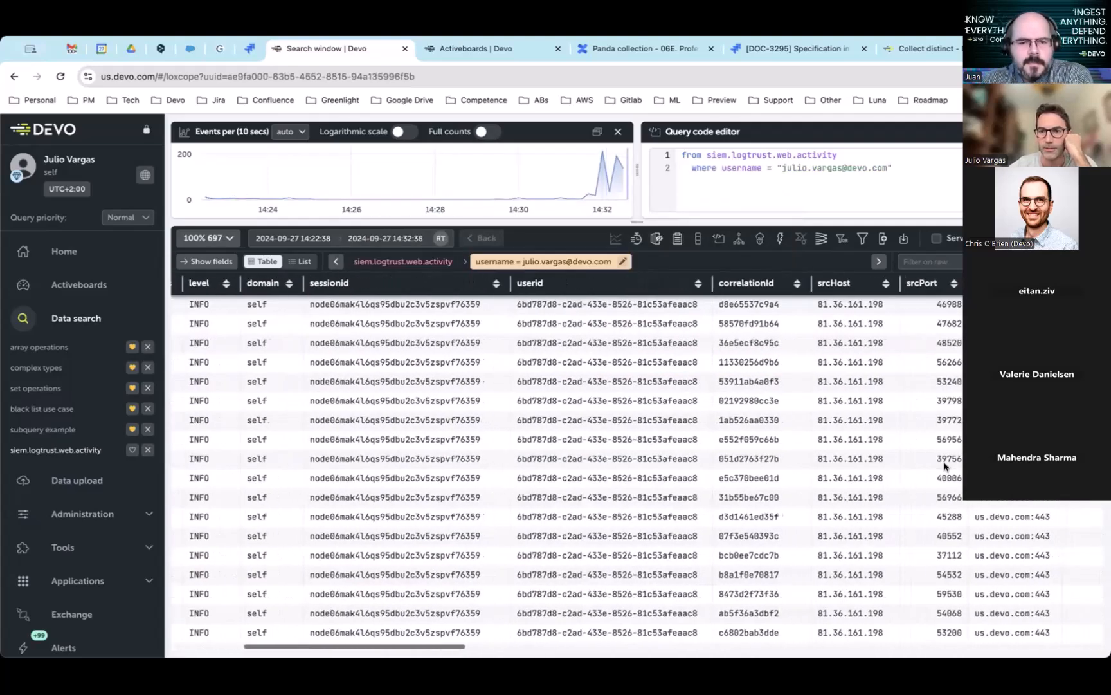
{"action": "left_click", "coordinate": [898, 168]}
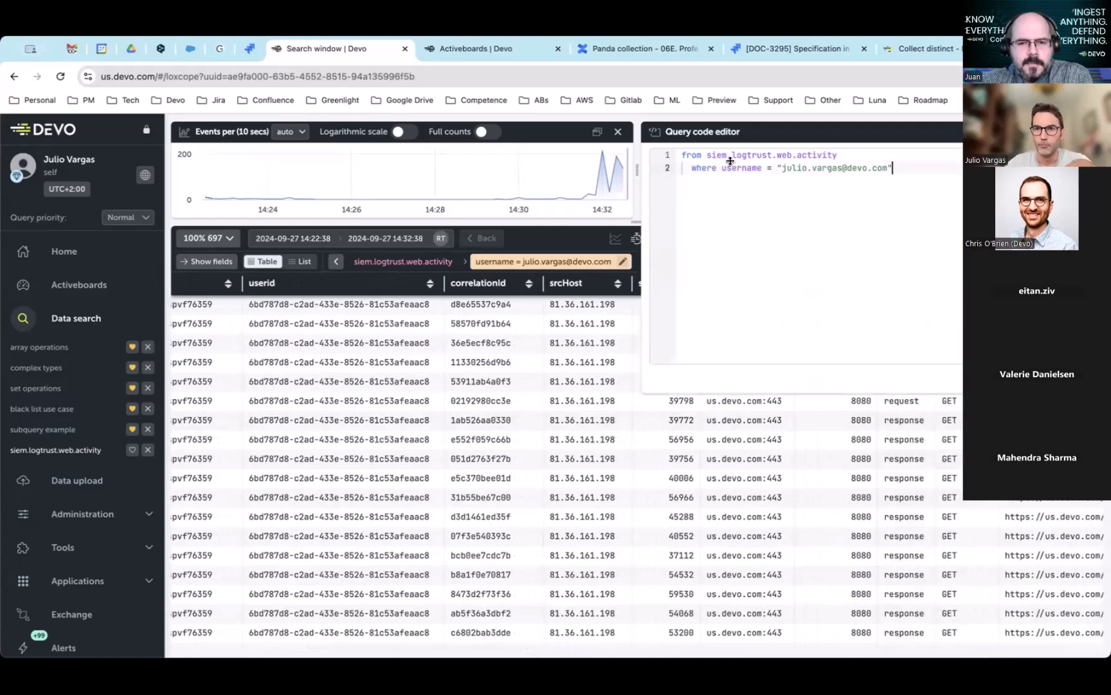
{"action": "left_click", "coordinate": [558, 238]}
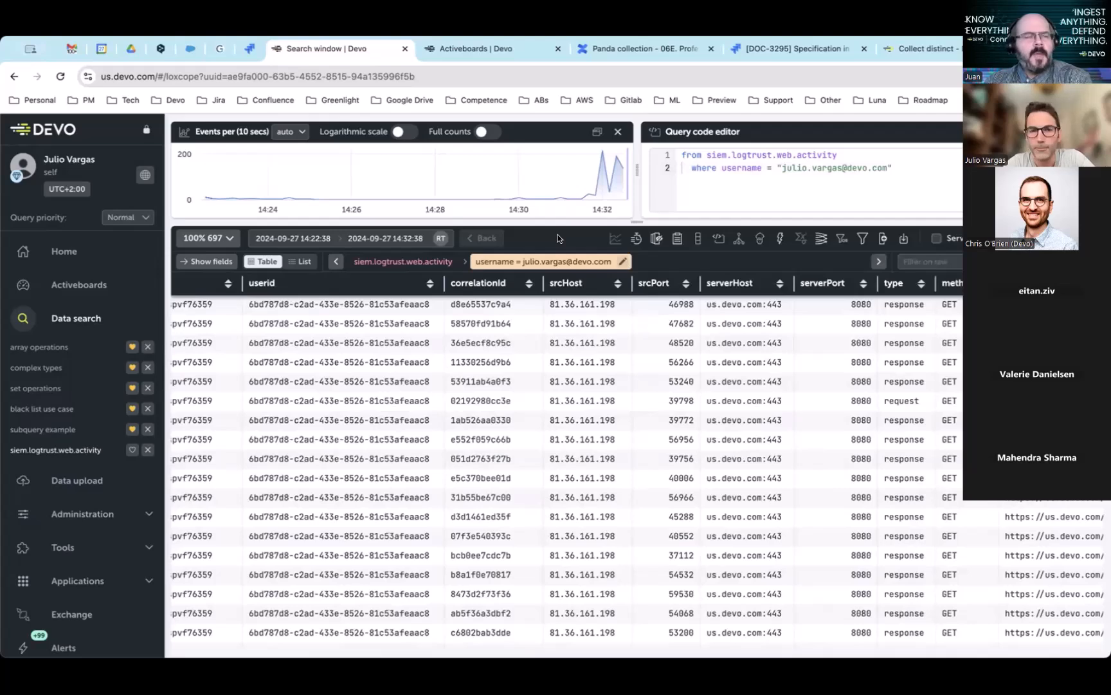
{"action": "scroll", "coordinate": [540, 372], "scroll_direction": "left", "scroll_amount": 5}
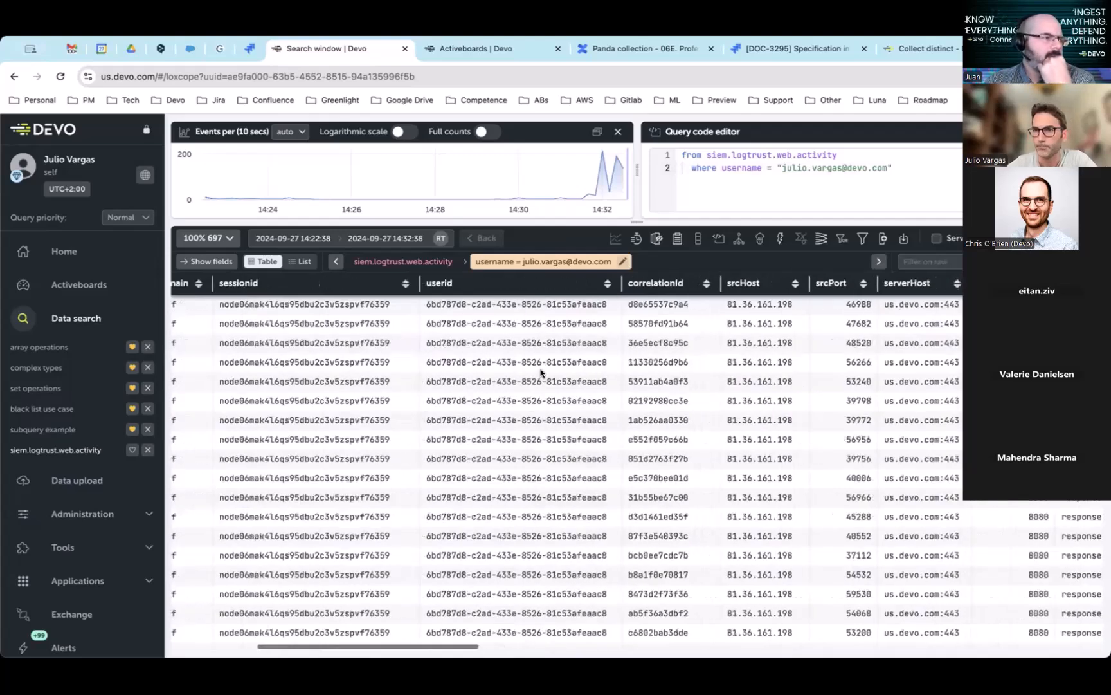
{"action": "scroll", "coordinate": [541, 372], "scroll_direction": "left", "scroll_amount": 3}
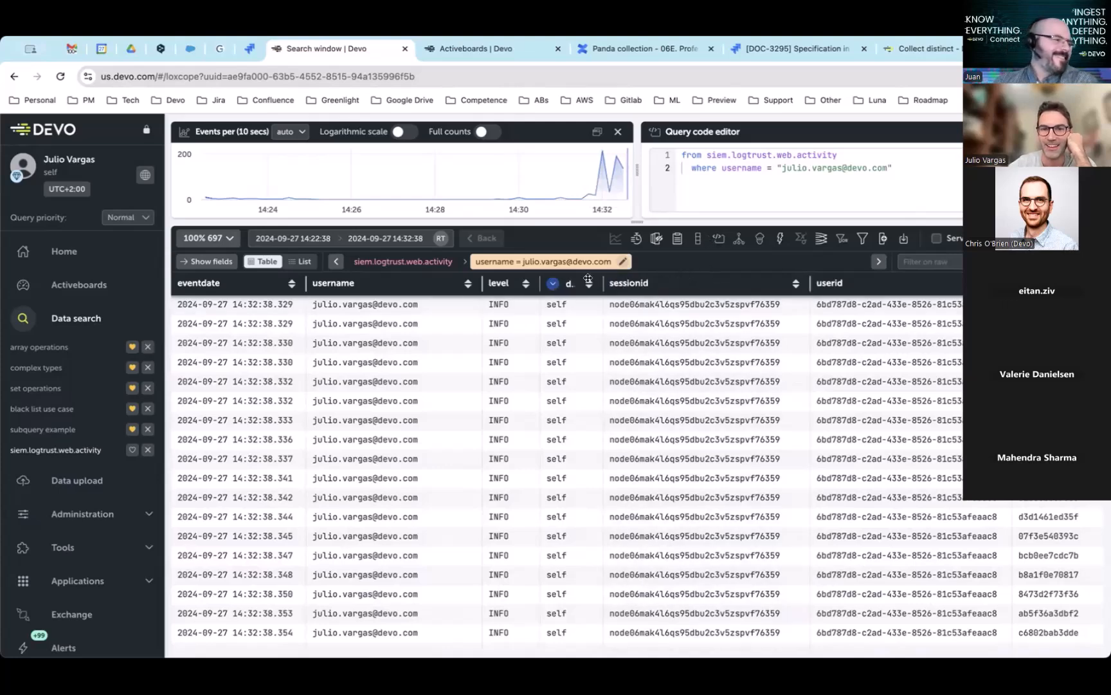
Step: Select the level and domain columns and view the Group and Create field operations prefilled with them, dismissing both unapplied
{"action": "left_click", "coordinate": [506, 283]}
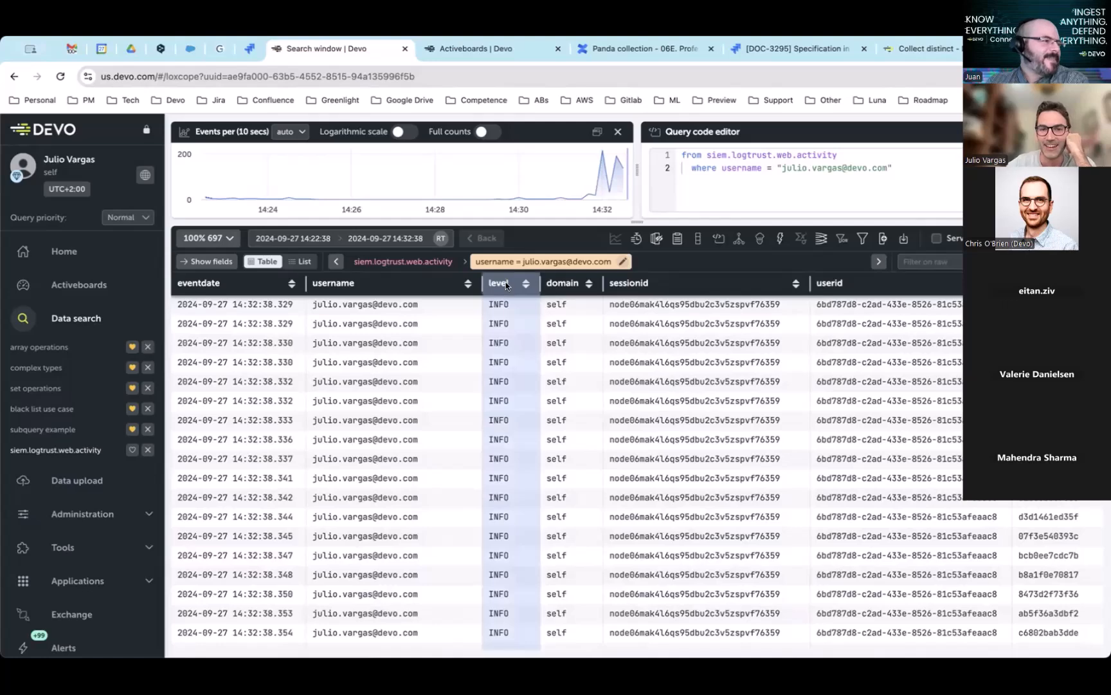
{"action": "left_click", "coordinate": [568, 282]}
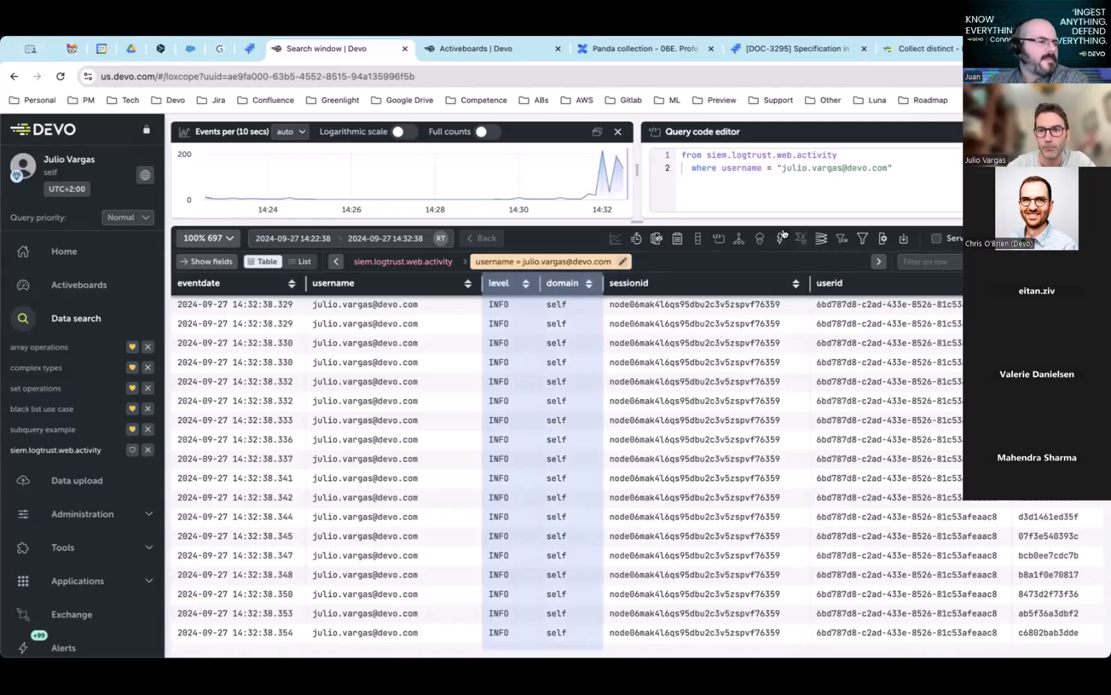
{"action": "left_click", "coordinate": [822, 238]}
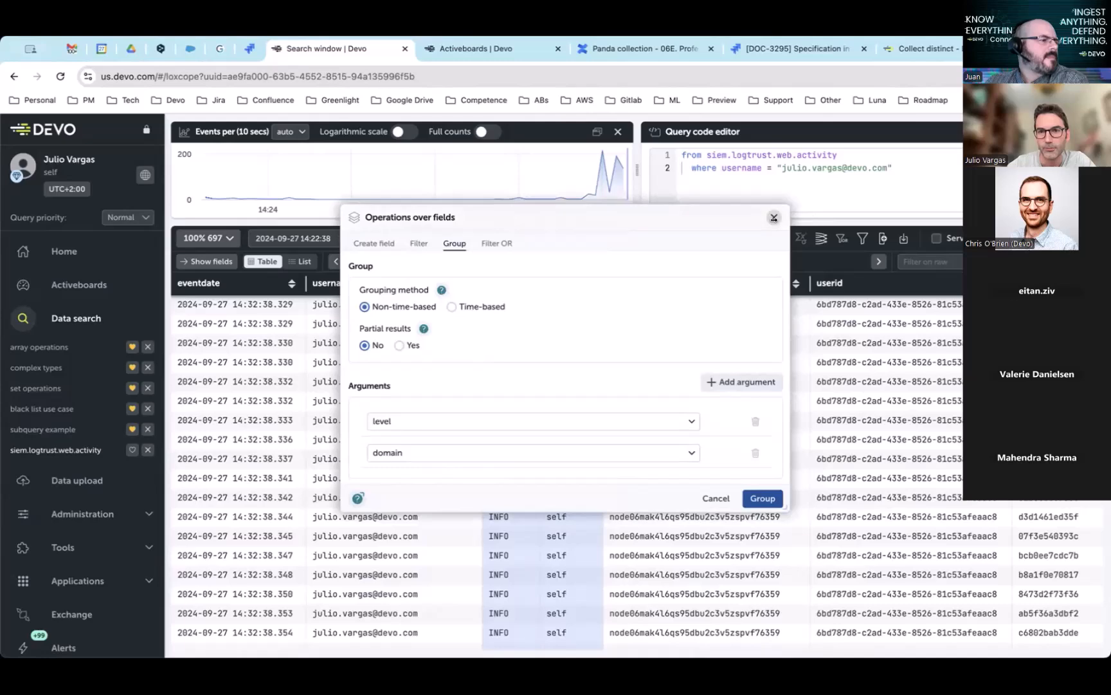
{"action": "left_click", "coordinate": [774, 217]}
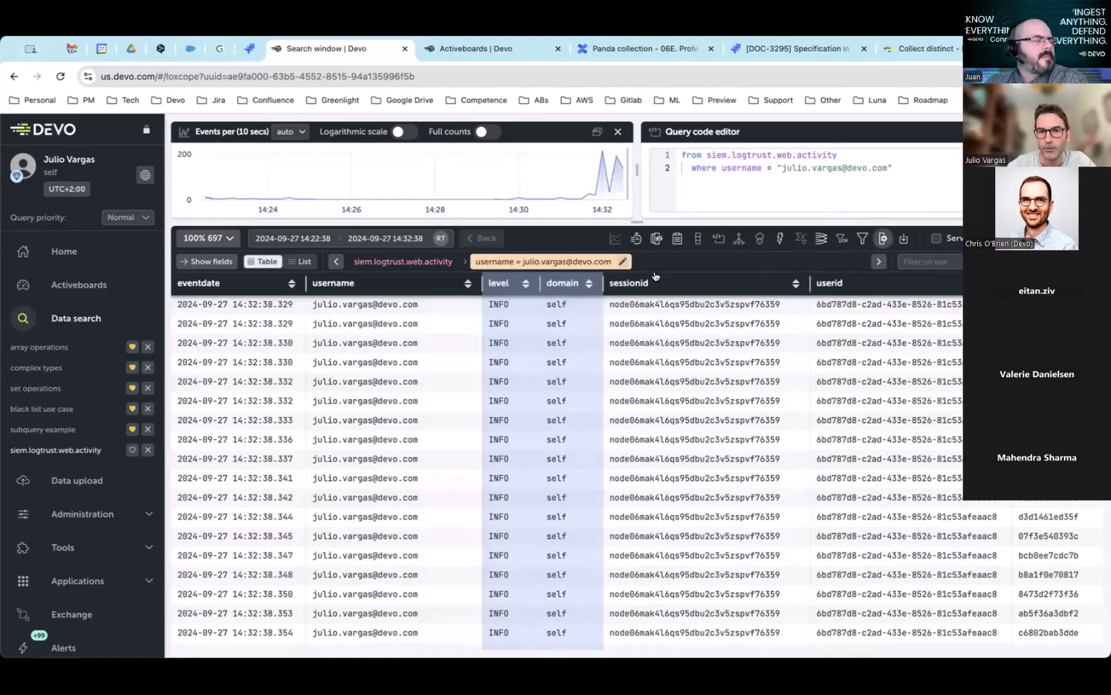
{"action": "left_click", "coordinate": [883, 238]}
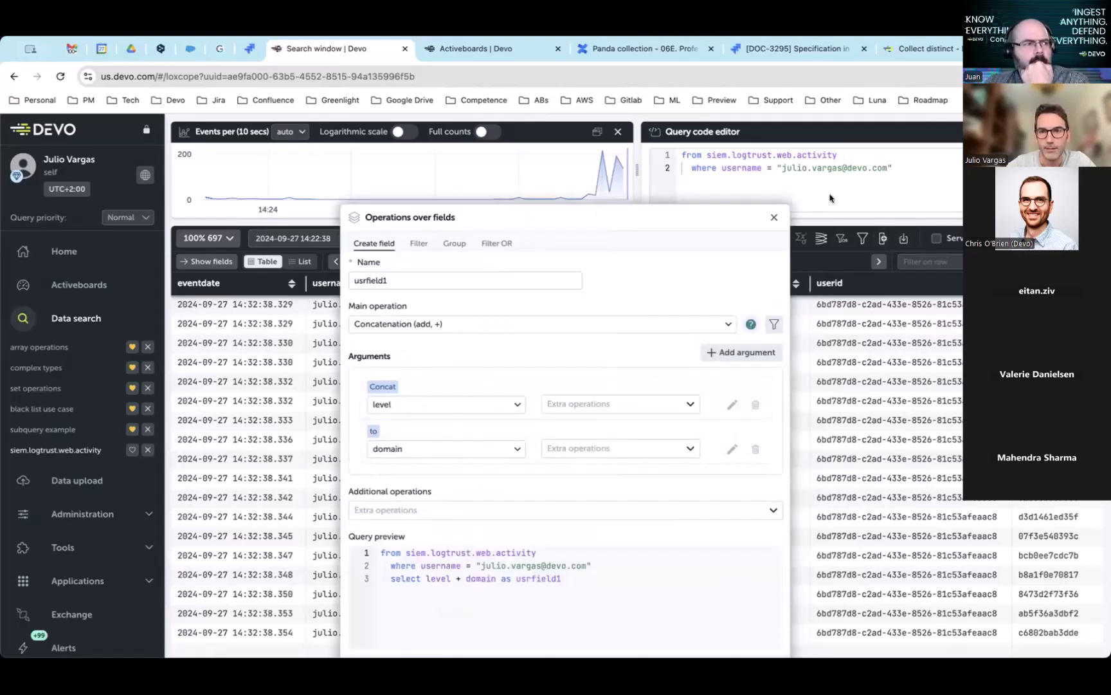
{"action": "left_click", "coordinate": [773, 218]}
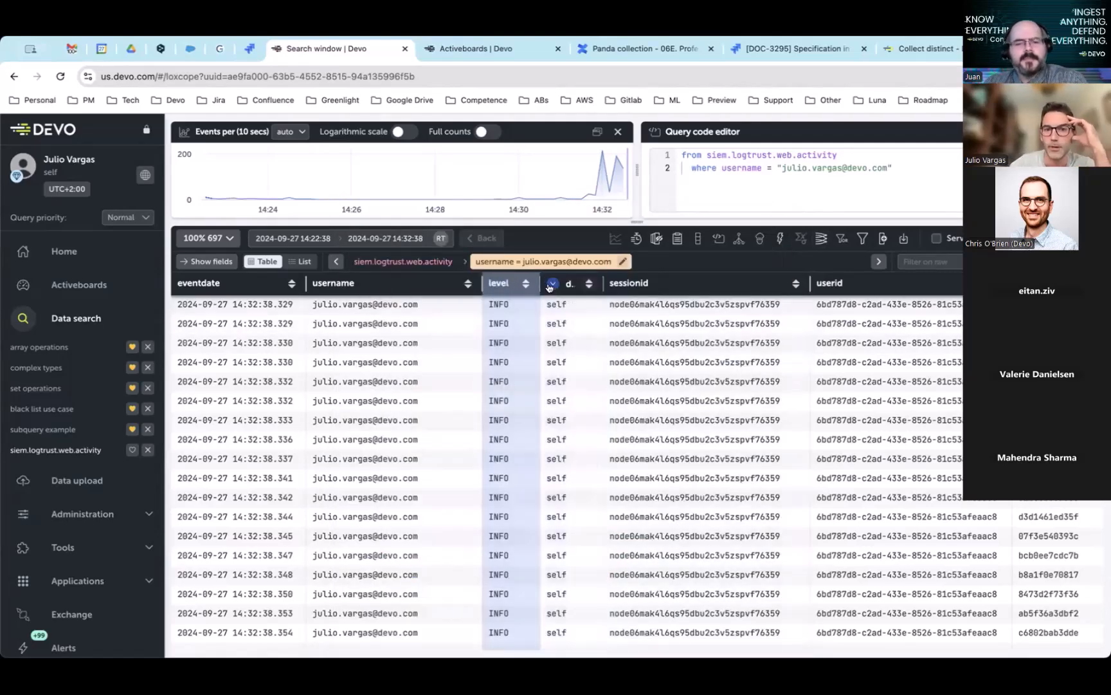
Step: View the distinct values of the domain column and close the list
{"action": "left_click", "coordinate": [552, 283]}
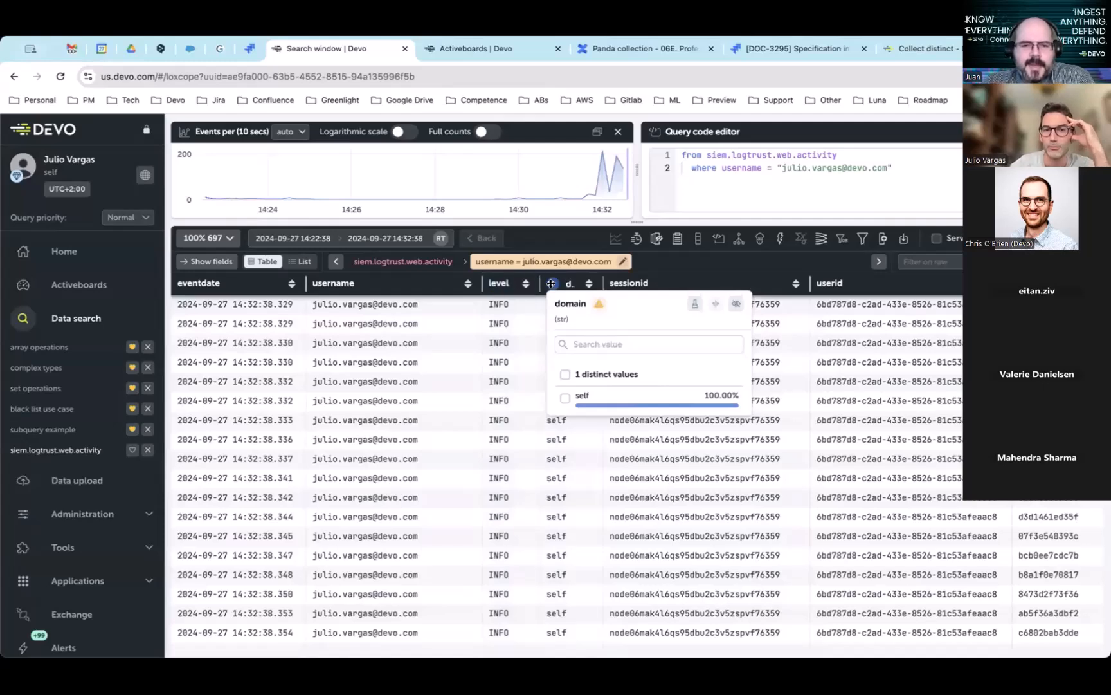
{"action": "left_click", "coordinate": [561, 242]}
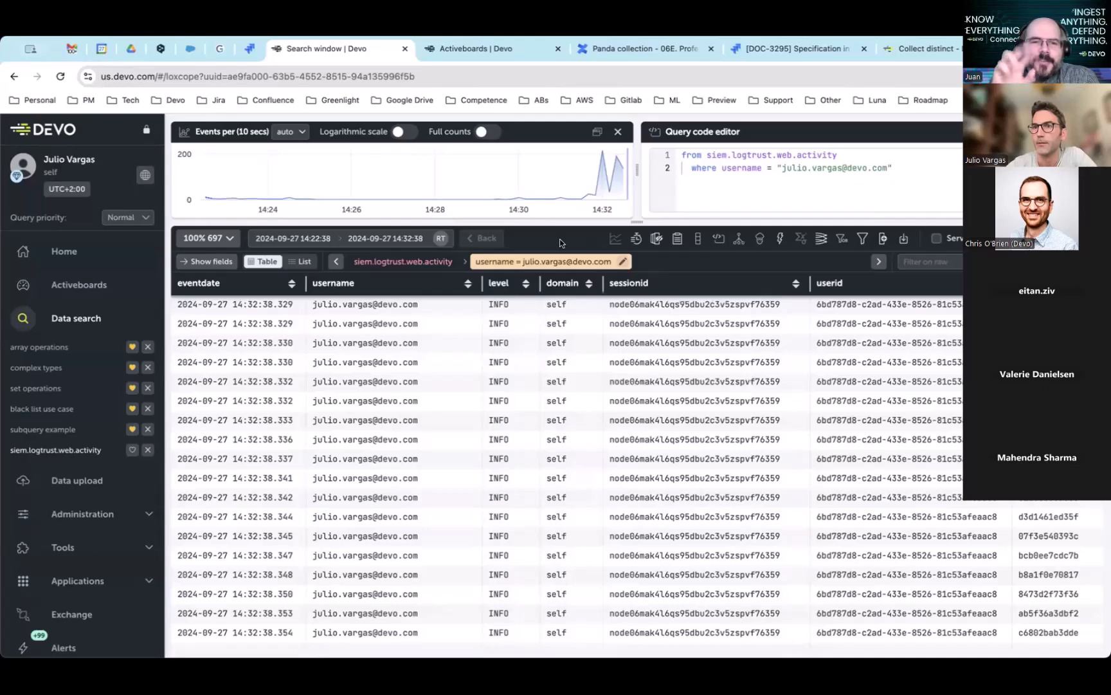
Step: Select the eventdate cell of the second 14:32:38.330 row and move the cell selection across the row to its last columns
{"action": "left_click", "coordinate": [235, 354]}
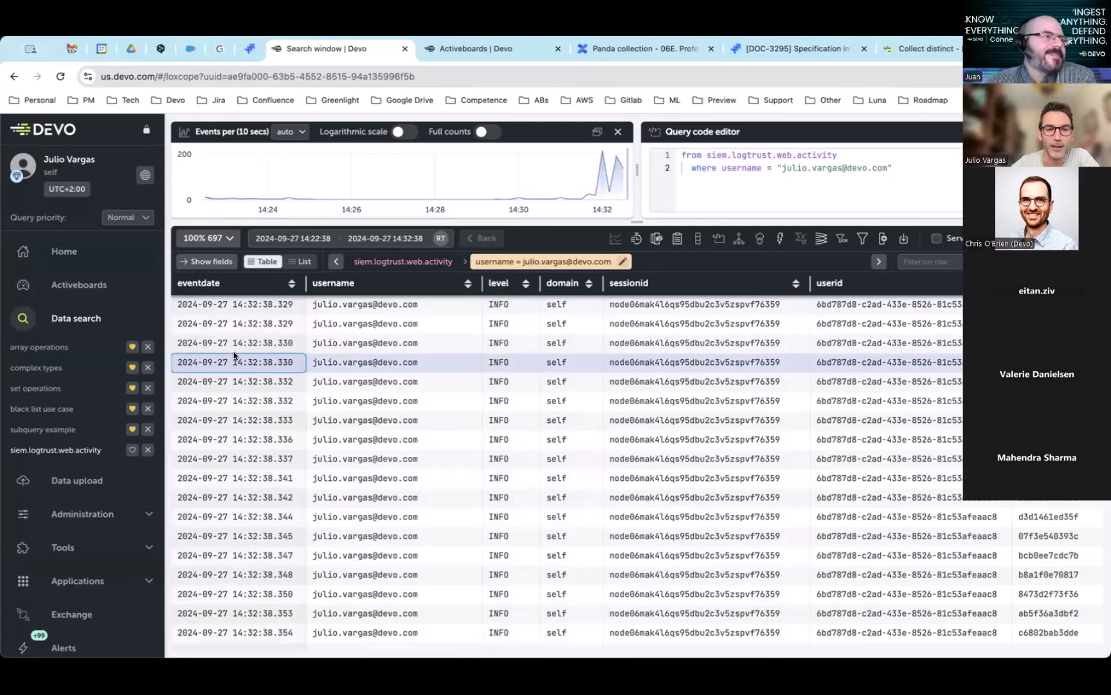
{"action": "key", "text": "Right"}
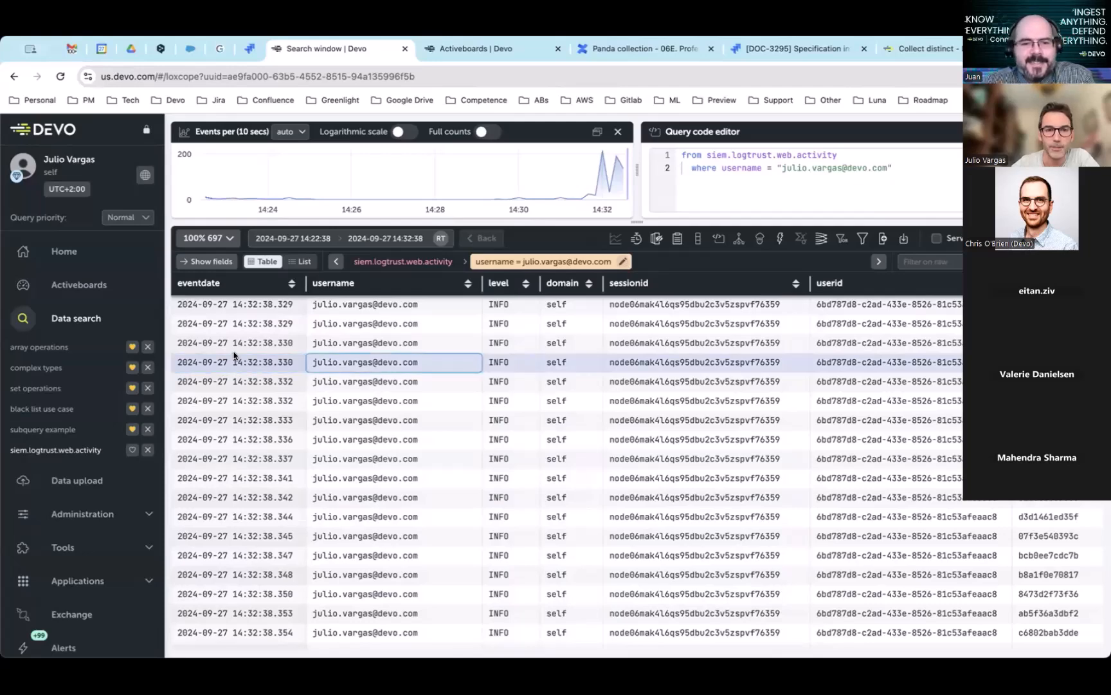
{"action": "key", "text": "Right"}
{"action": "key", "text": "Right"}
{"action": "key", "text": "Right"}
{"action": "key", "text": "Right"}
{"action": "key", "text": "Right"}
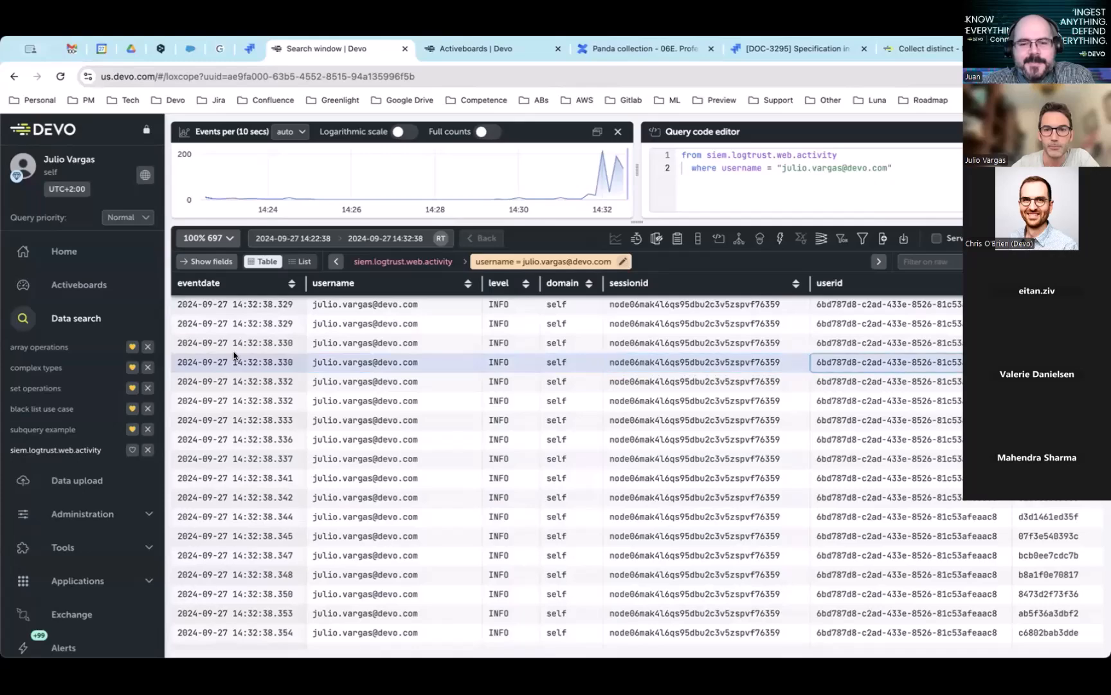
{"action": "key", "text": "Right"}
{"action": "key", "text": "Right"}
{"action": "key", "text": "Right"}
{"action": "key", "text": "Right"}
{"action": "key", "text": "Right"}
{"action": "key", "text": "Right"}
{"action": "key", "text": "Right"}
{"action": "key", "text": "Right"}
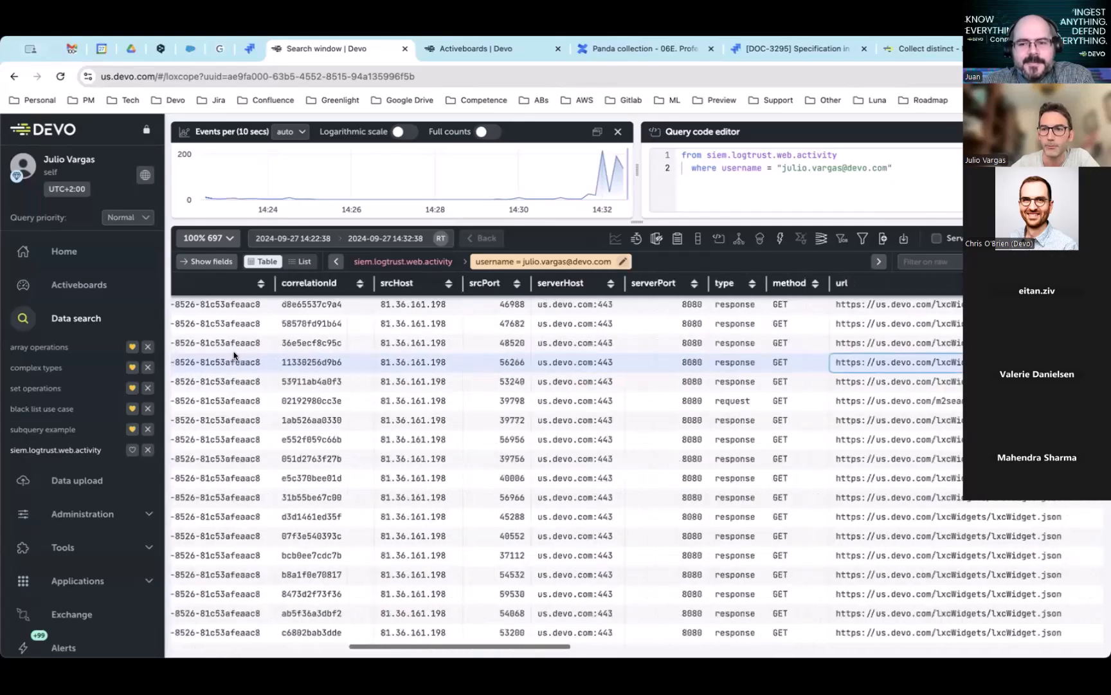
{"action": "key", "text": "Right"}
{"action": "key", "text": "Right"}
{"action": "key", "text": "Right"}
{"action": "key", "text": "Right"}
{"action": "key", "text": "Right"}
{"action": "key", "text": "Right"}
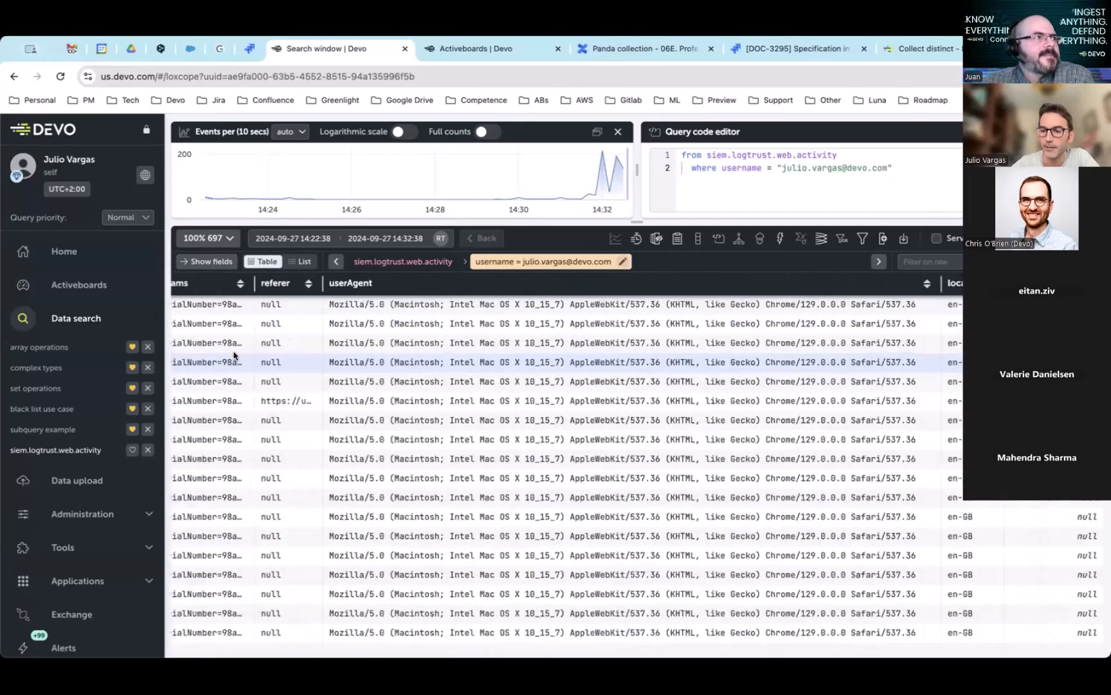
{"action": "key", "text": "Right"}
{"action": "key", "text": "Right"}
{"action": "key", "text": "Right"}
{"action": "key", "text": "Right"}
{"action": "key", "text": "Right"}
{"action": "key", "text": "Right"}
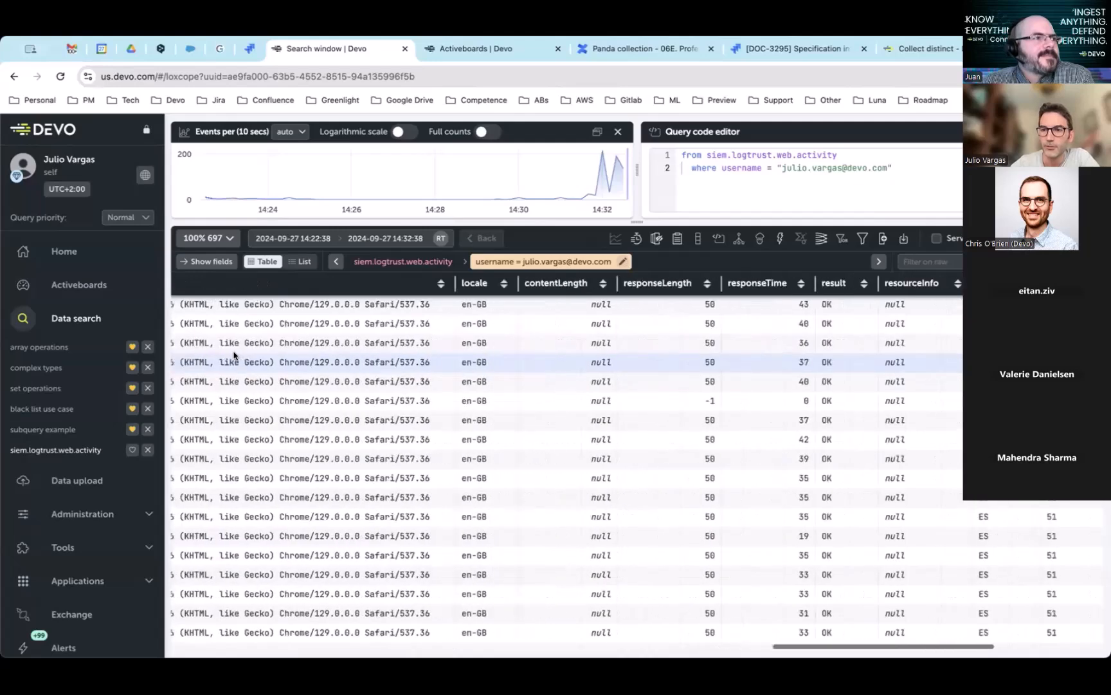
Step: Continue the cell selection on the row below, moving from its first columns across to the userAgent area
{"action": "key", "text": "Down"}
{"action": "key", "text": "Right"}
{"action": "key", "text": "Right"}
{"action": "key", "text": "Right"}
{"action": "key", "text": "Right"}
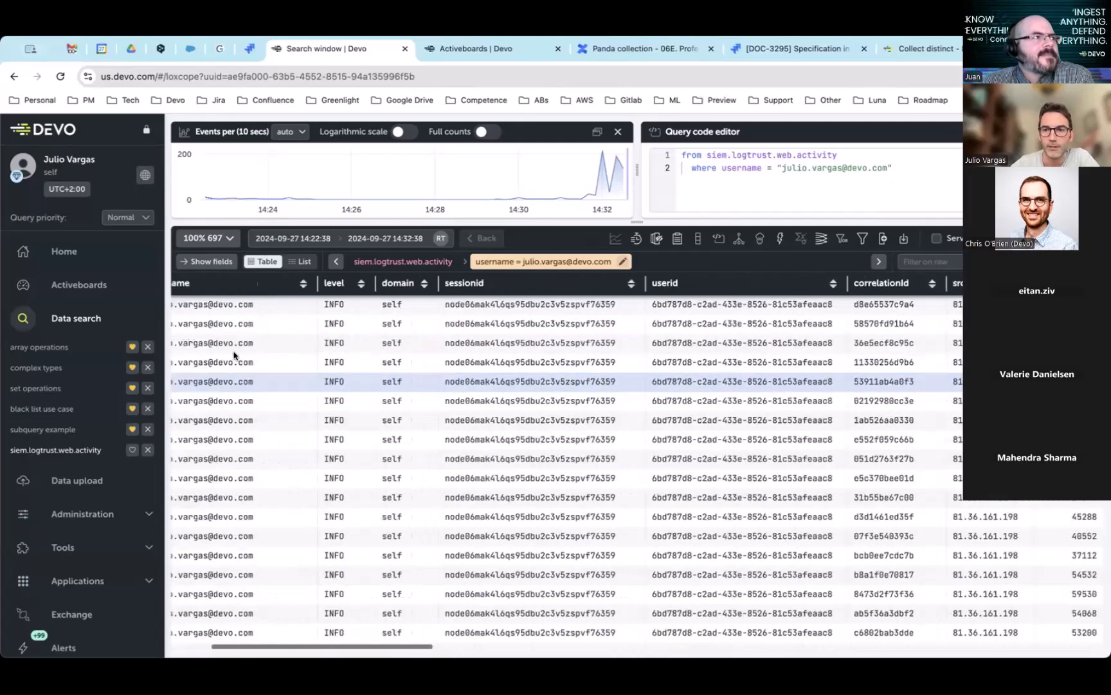
{"action": "key", "text": "Right"}
{"action": "key", "text": "Right"}
{"action": "key", "text": "Right"}
{"action": "key", "text": "Right"}
{"action": "key", "text": "Right"}
{"action": "key", "text": "Right"}
{"action": "key", "text": "Right"}
{"action": "key", "text": "Right"}
{"action": "key", "text": "Right"}
{"action": "key", "text": "Right"}
{"action": "key", "text": "Right"}
{"action": "key", "text": "Right"}
{"action": "key", "text": "Right"}
{"action": "key", "text": "Right"}
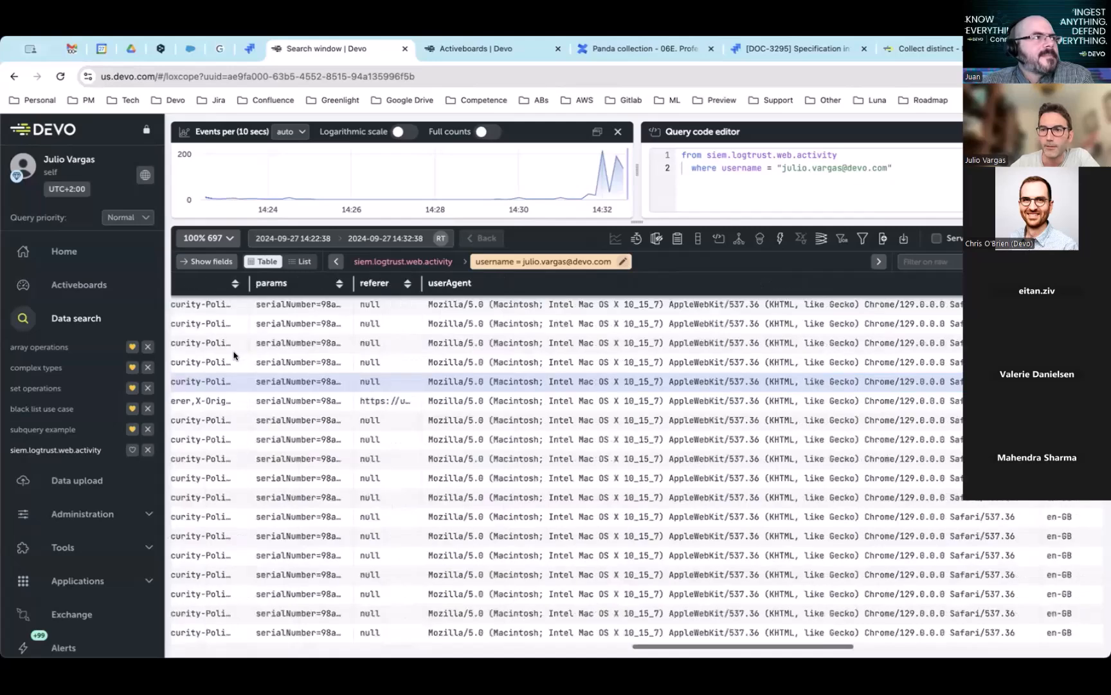
Step: Move the cell selection to the lastQueries.json request row and back along it to the srcHost cell
{"action": "key", "text": "Down"}
{"action": "key", "text": "Down"}
{"action": "key", "text": "Down"}
{"action": "key", "text": "Down"}
{"action": "key", "text": "Up"}
{"action": "key", "text": "Up"}
{"action": "key", "text": "Up"}
{"action": "key", "text": "Left"}
{"action": "key", "text": "Left"}
{"action": "key", "text": "Left"}
{"action": "key", "text": "Left"}
{"action": "key", "text": "Left"}
{"action": "key", "text": "Left"}
{"action": "key", "text": "Left"}
{"action": "key", "text": "Left"}
{"action": "key", "text": "Left"}
{"action": "key", "text": "Left"}
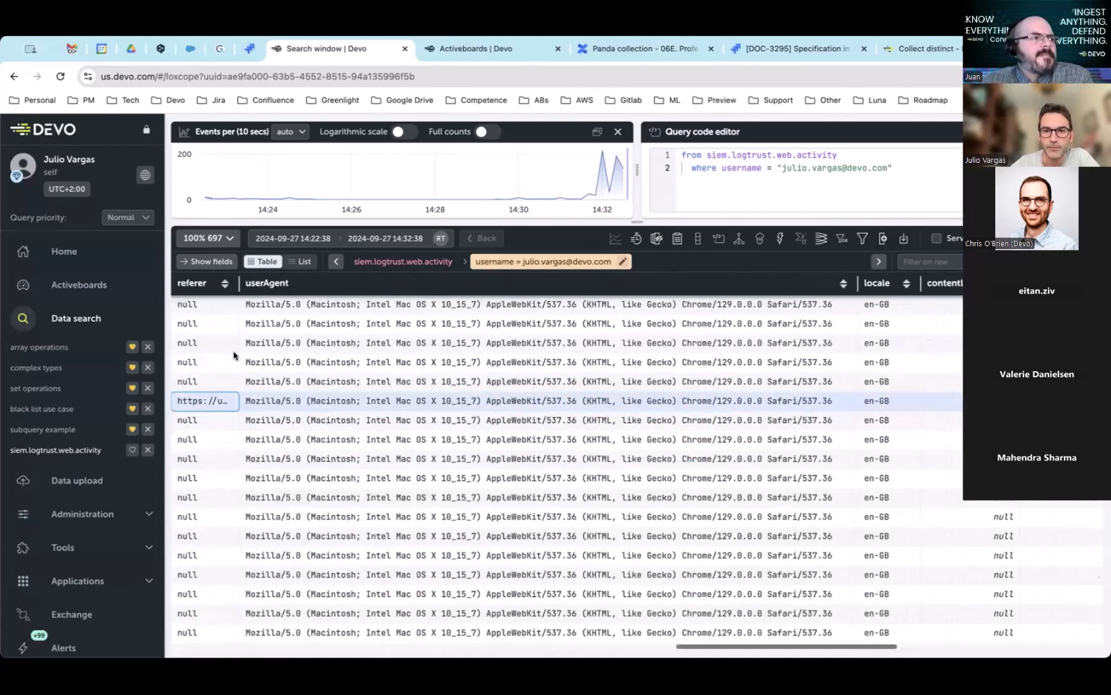
{"action": "key", "text": "Left"}
{"action": "key", "text": "Left"}
{"action": "key", "text": "Left"}
{"action": "key", "text": "Left"}
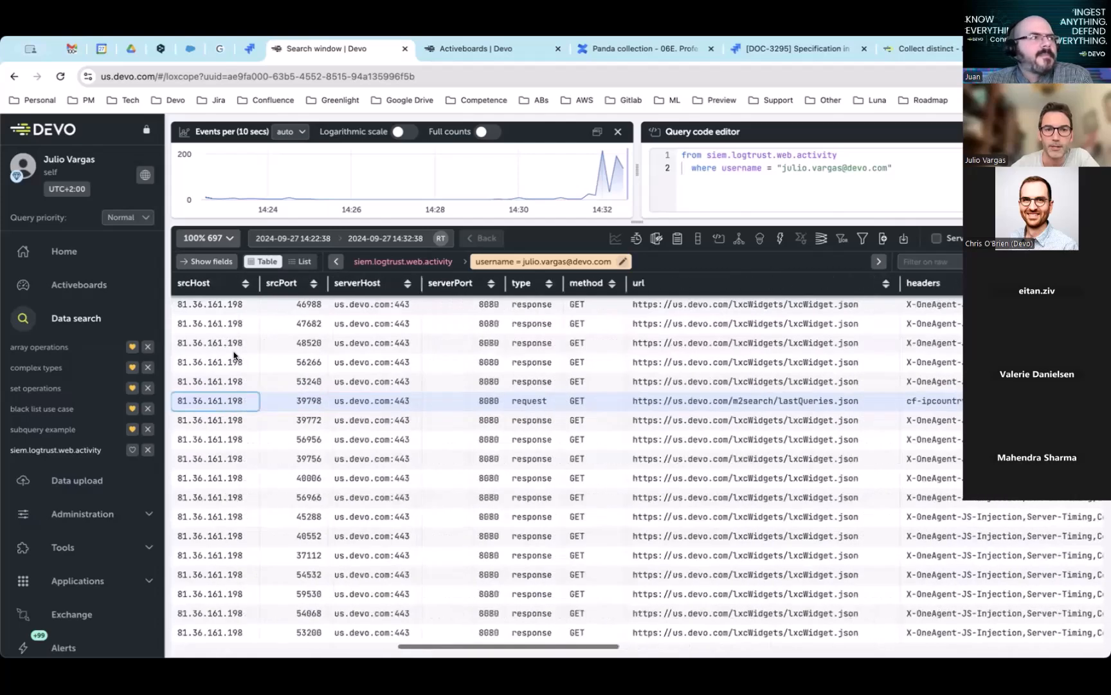
Step: Open the equality filter prefilled from the srcPort cell of the lastQueries.json request row and dismiss it unapplied
{"action": "key", "text": "Right"}
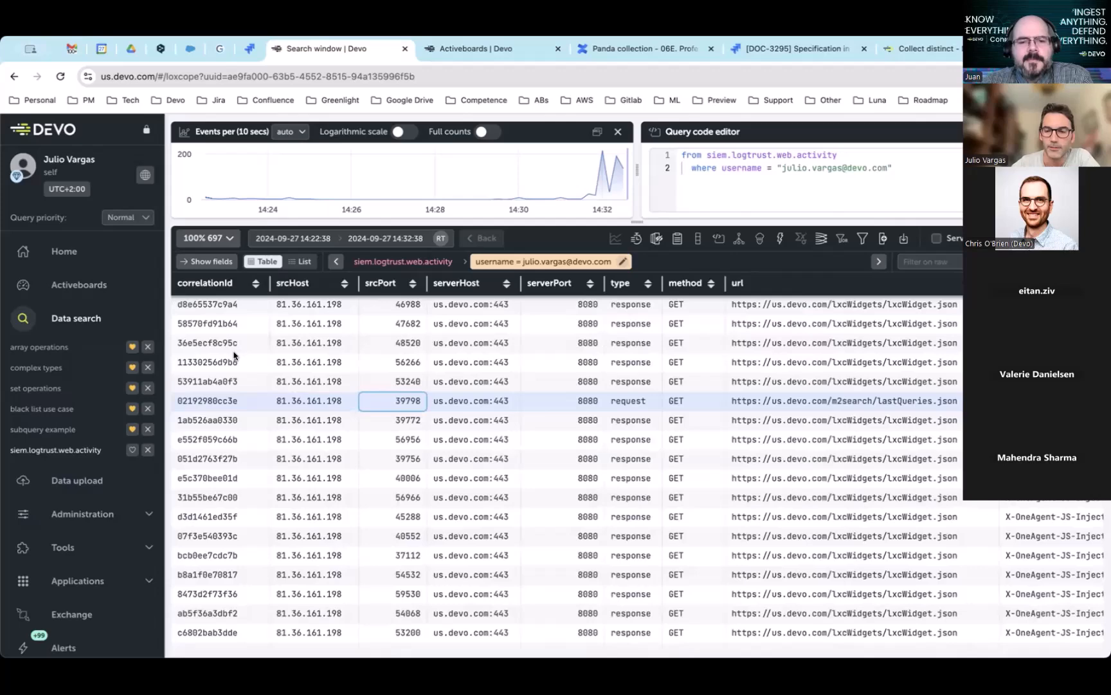
{"action": "key", "text": "Return"}
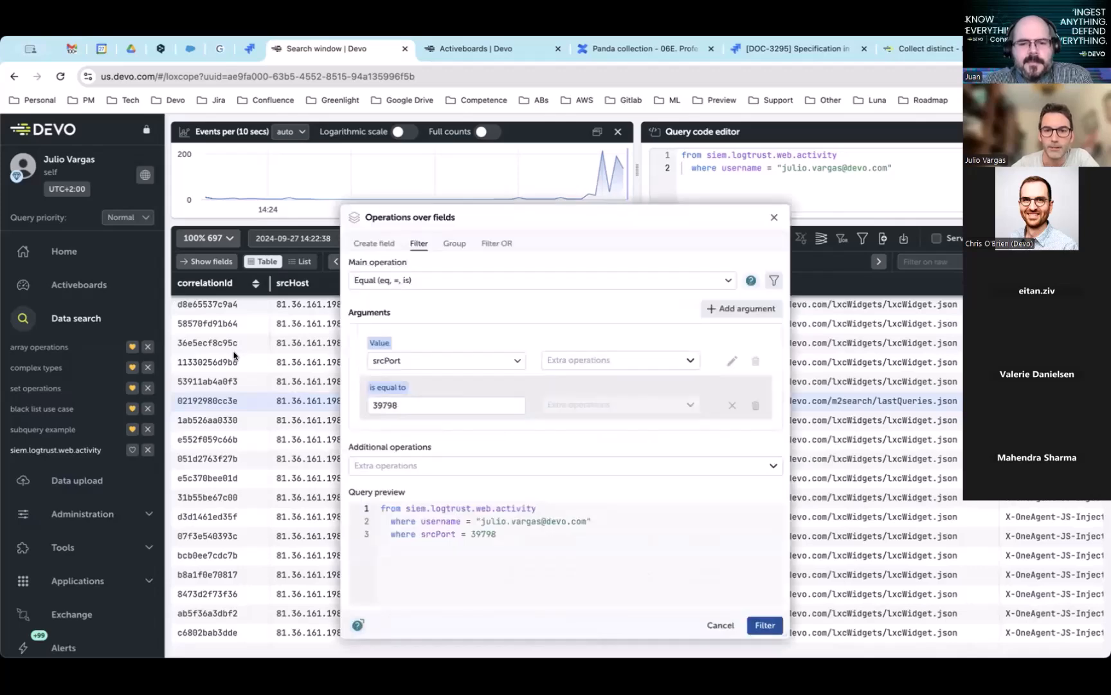
{"action": "key", "text": "Escape"}
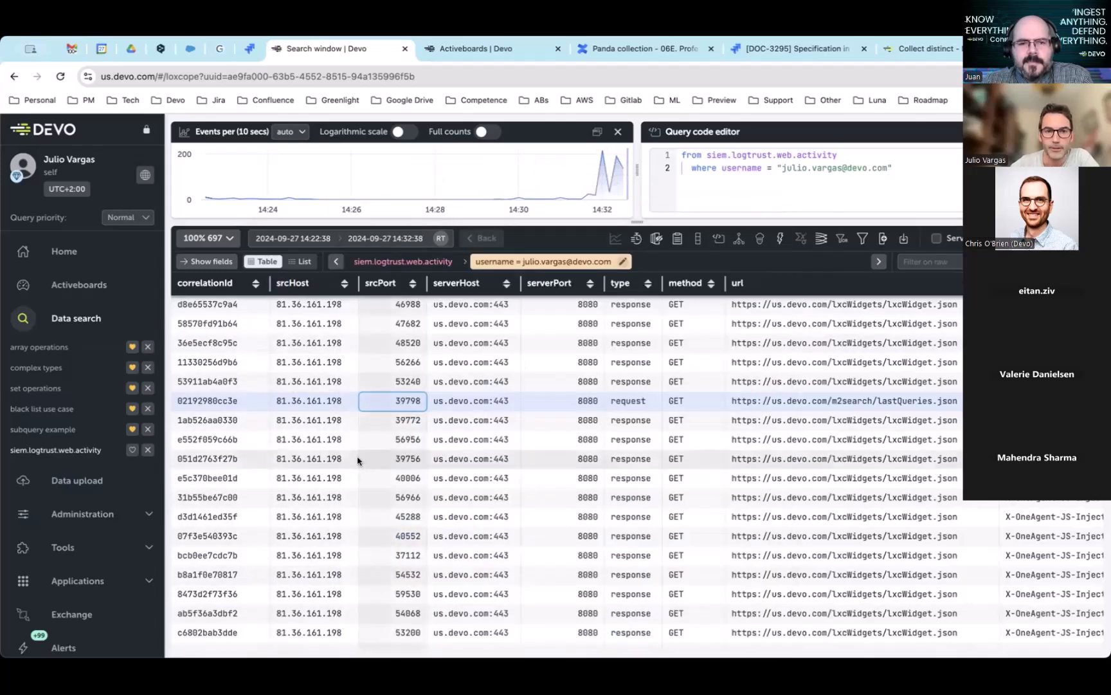
Step: Select the eventdate cell of the same row and move the selection back and forth across the first columns, ending on eventdate
{"action": "scroll", "coordinate": [357, 460], "scroll_direction": "left", "scroll_amount": 15}
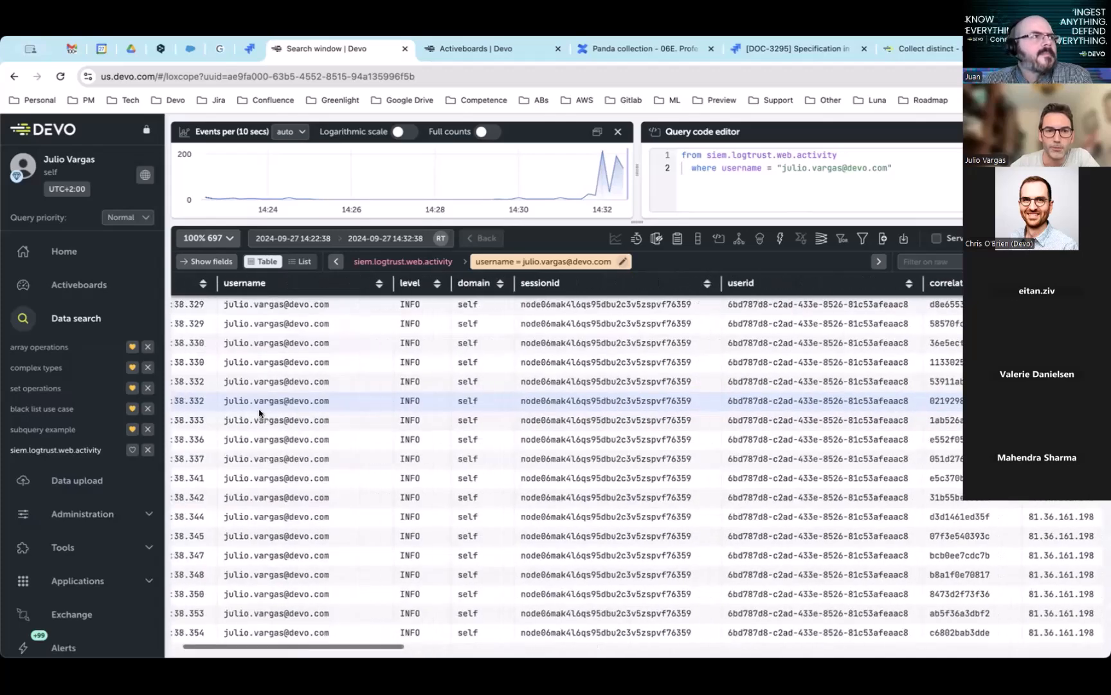
{"action": "scroll", "coordinate": [260, 413], "scroll_direction": "left", "scroll_amount": 3}
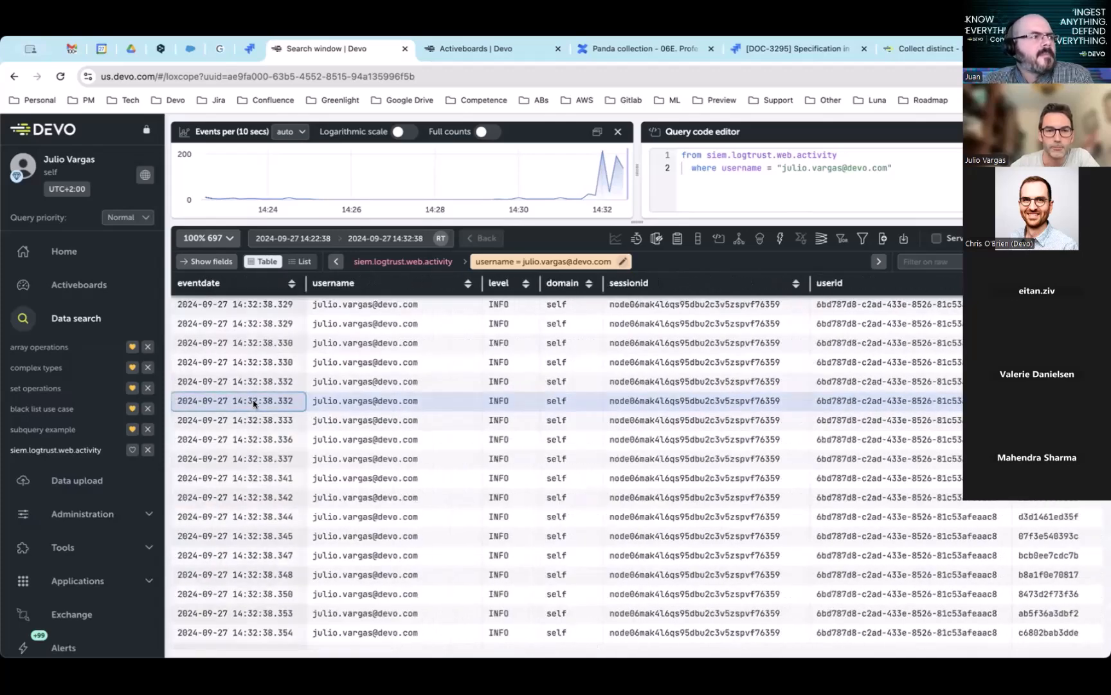
{"action": "key", "text": "Right"}
{"action": "key", "text": "Right"}
{"action": "key", "text": "Right"}
{"action": "key", "text": "Right"}
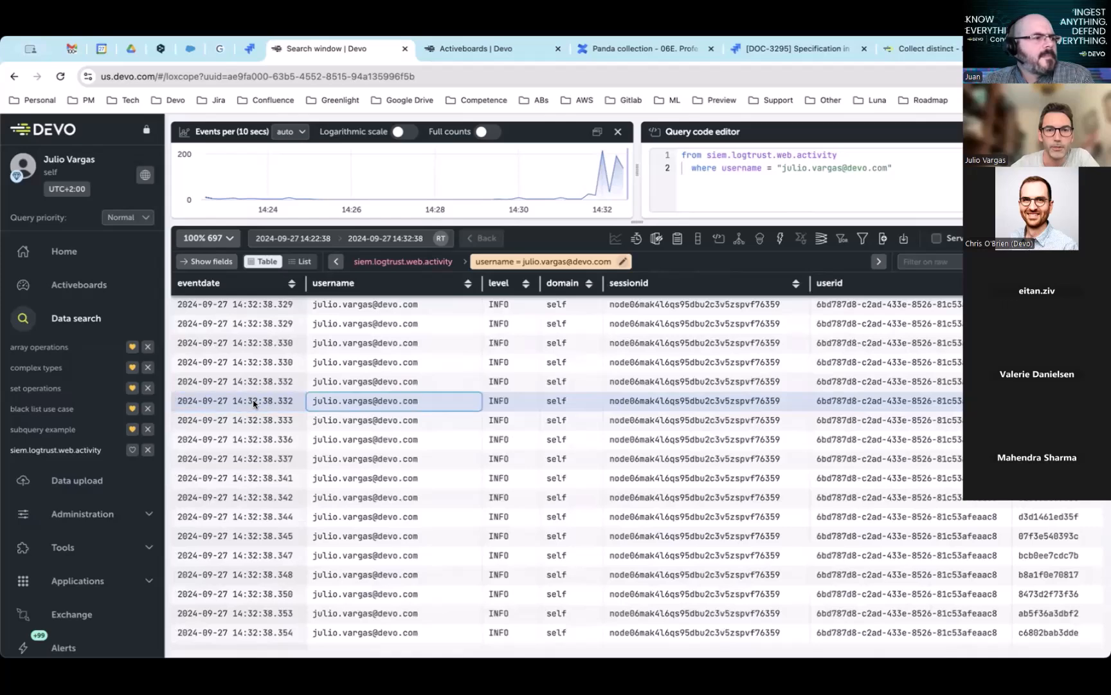
{"action": "key", "text": "Left"}
{"action": "key", "text": "Left"}
{"action": "key", "text": "Left"}
{"action": "key", "text": "Right"}
{"action": "key", "text": "Right"}
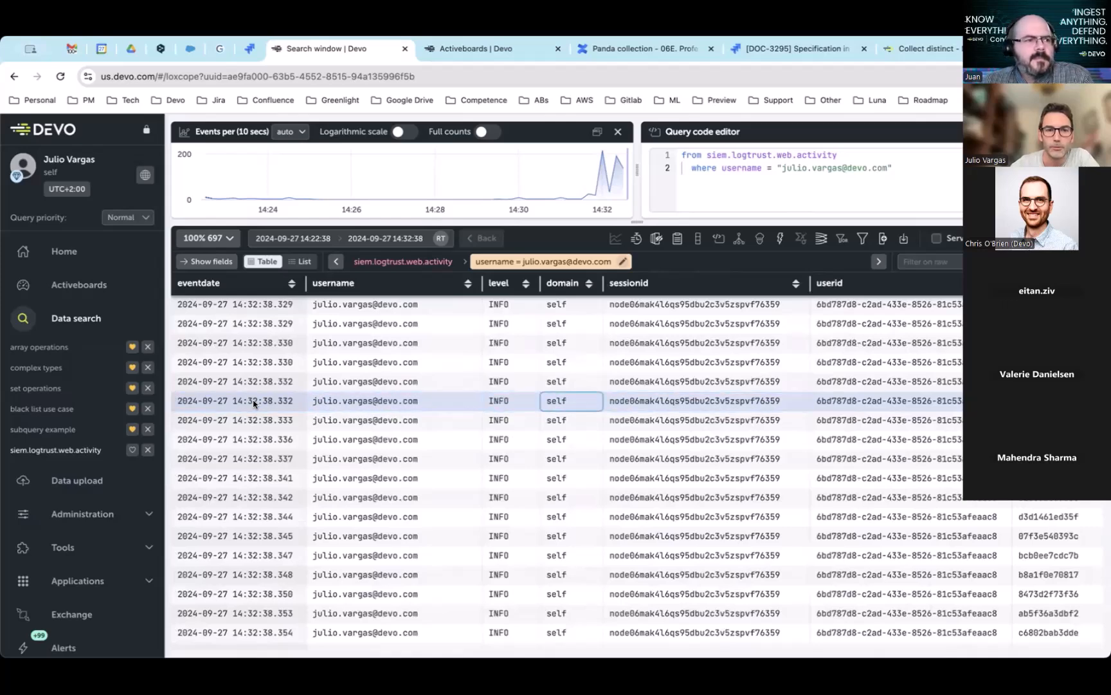
{"action": "key", "text": "Left"}
{"action": "key", "text": "Left"}
{"action": "key", "text": "Right"}
{"action": "key", "text": "Right"}
{"action": "key", "text": "Right"}
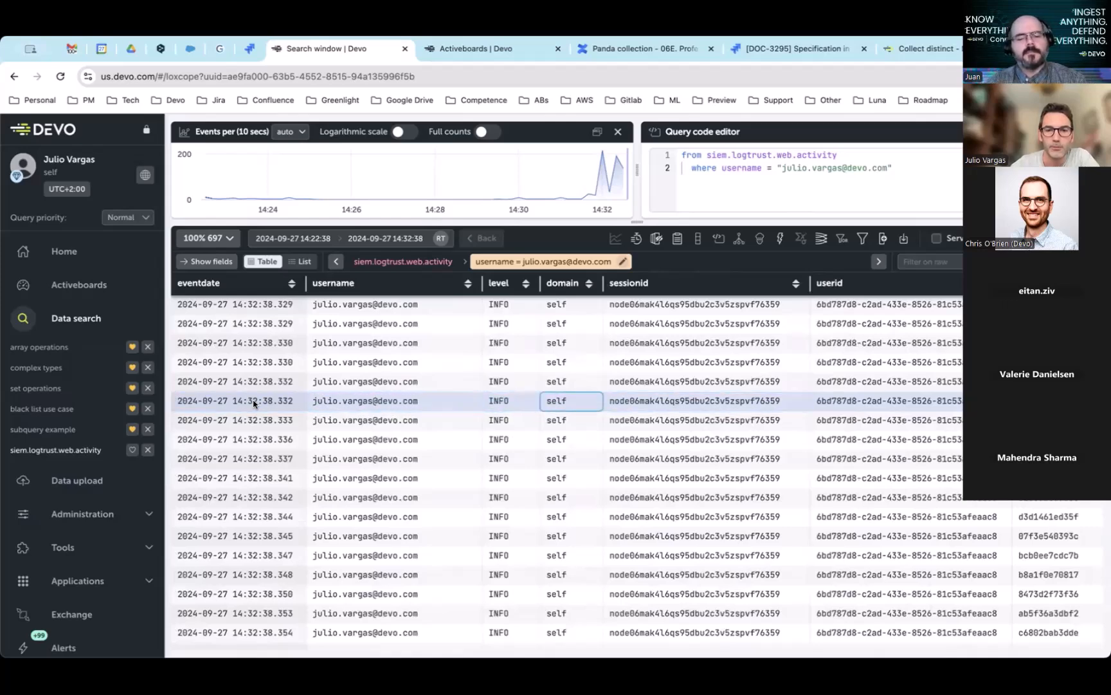
{"action": "key", "text": "Left"}
{"action": "key", "text": "Left"}
{"action": "key", "text": "Left"}
{"action": "key", "text": "Left"}
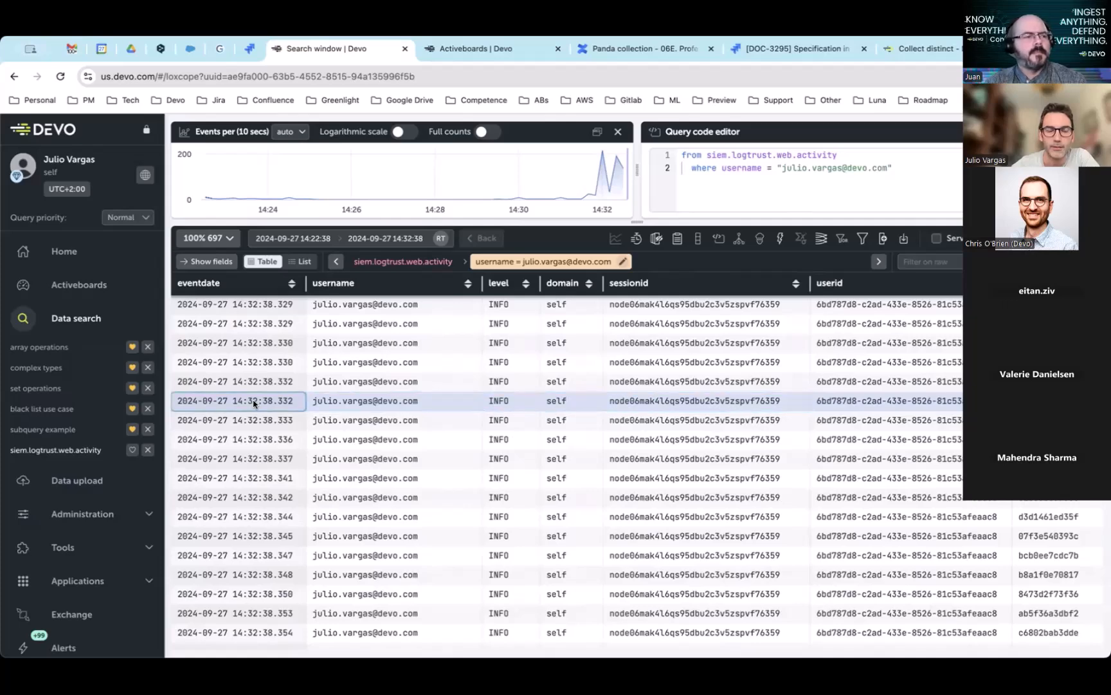
Step: Move the cell selection out to the far columns and back repeatedly, ending on the eventdate cell three rows down
{"action": "key", "text": "Right"}
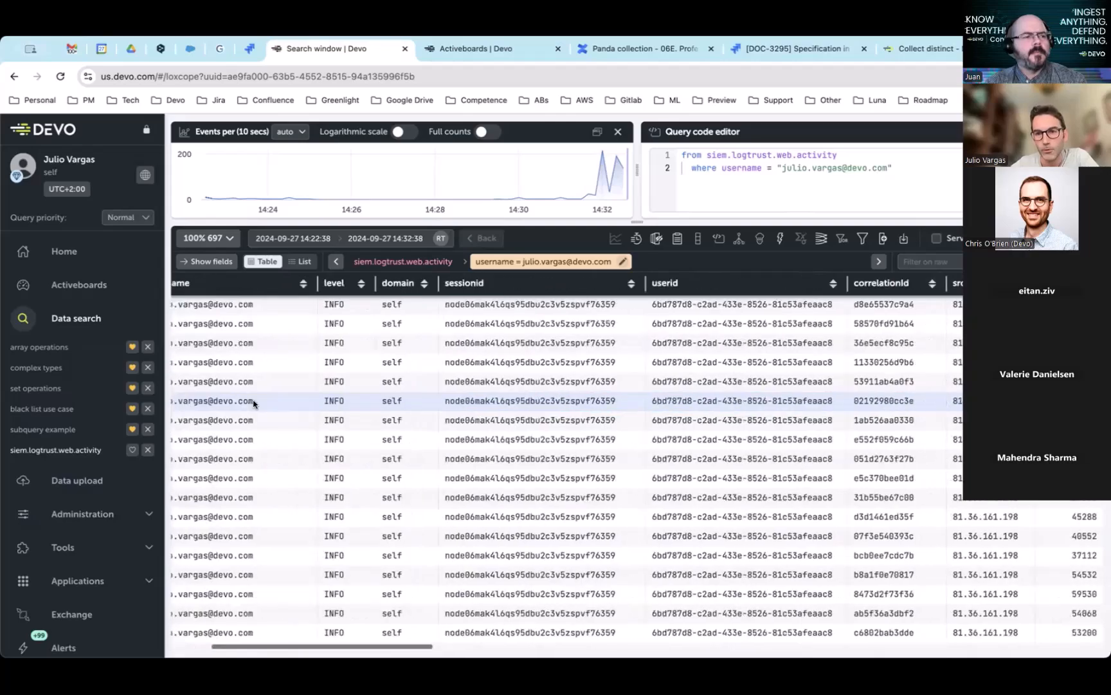
{"action": "scroll", "coordinate": [254, 404], "scroll_direction": "right", "scroll_amount": 10}
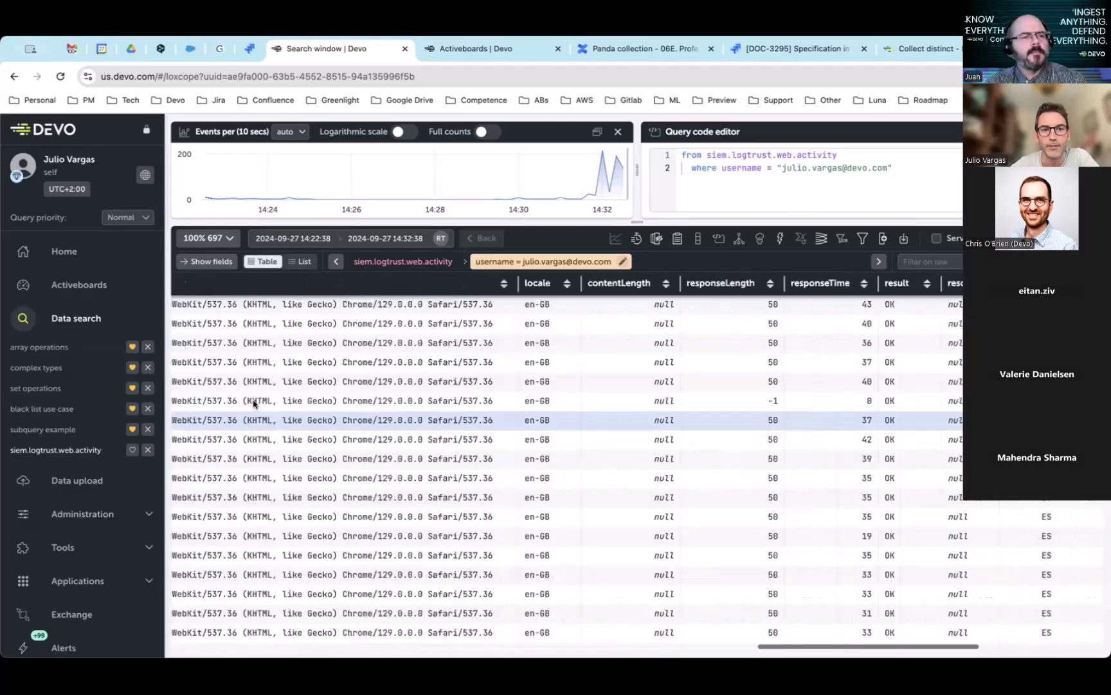
{"action": "scroll", "coordinate": [254, 403], "scroll_direction": "right", "scroll_amount": 5}
{"action": "scroll", "coordinate": [254, 404], "scroll_direction": "left", "scroll_amount": 15}
{"action": "scroll", "coordinate": [254, 403], "scroll_direction": "right", "scroll_amount": 1}
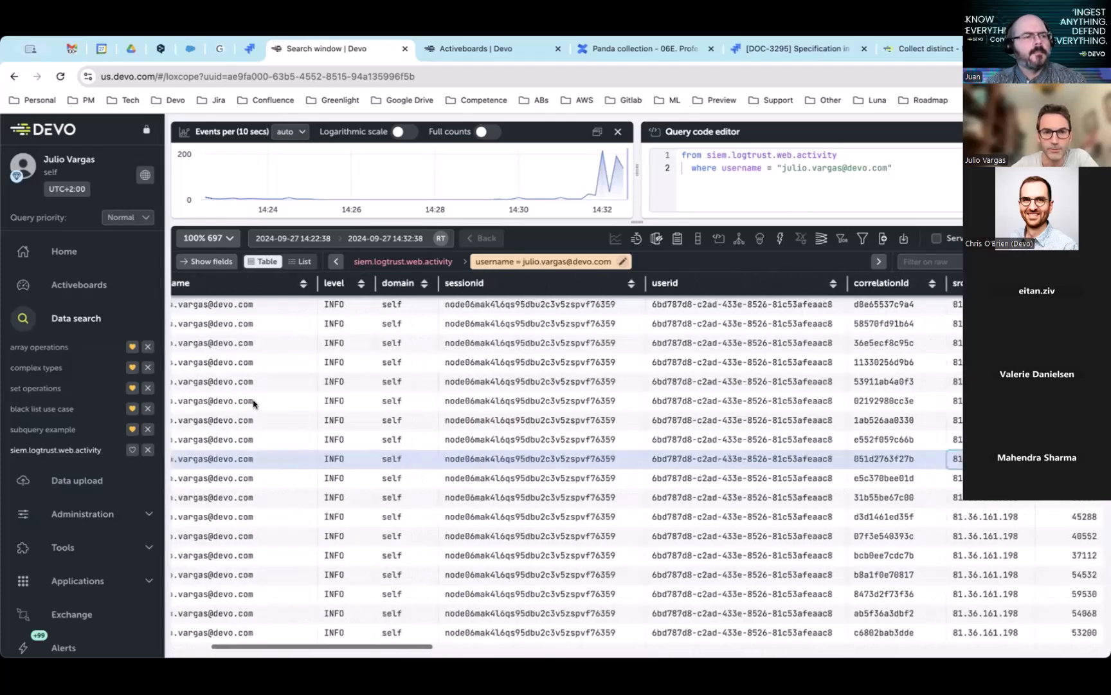
{"action": "scroll", "coordinate": [254, 404], "scroll_direction": "right", "scroll_amount": 10}
{"action": "scroll", "coordinate": [254, 403], "scroll_direction": "left", "scroll_amount": 15}
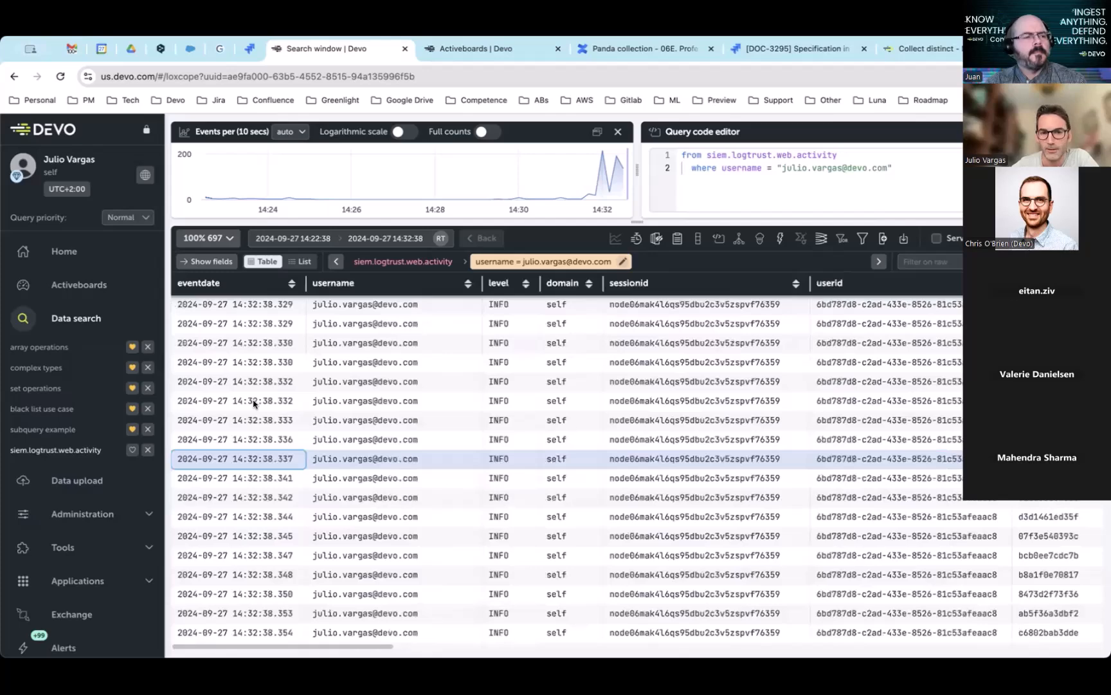
Step: Move the cell selection through domain and across to headers, then back to the eventdate cell of the 14:32:38.337 row
{"action": "key", "text": "Right"}
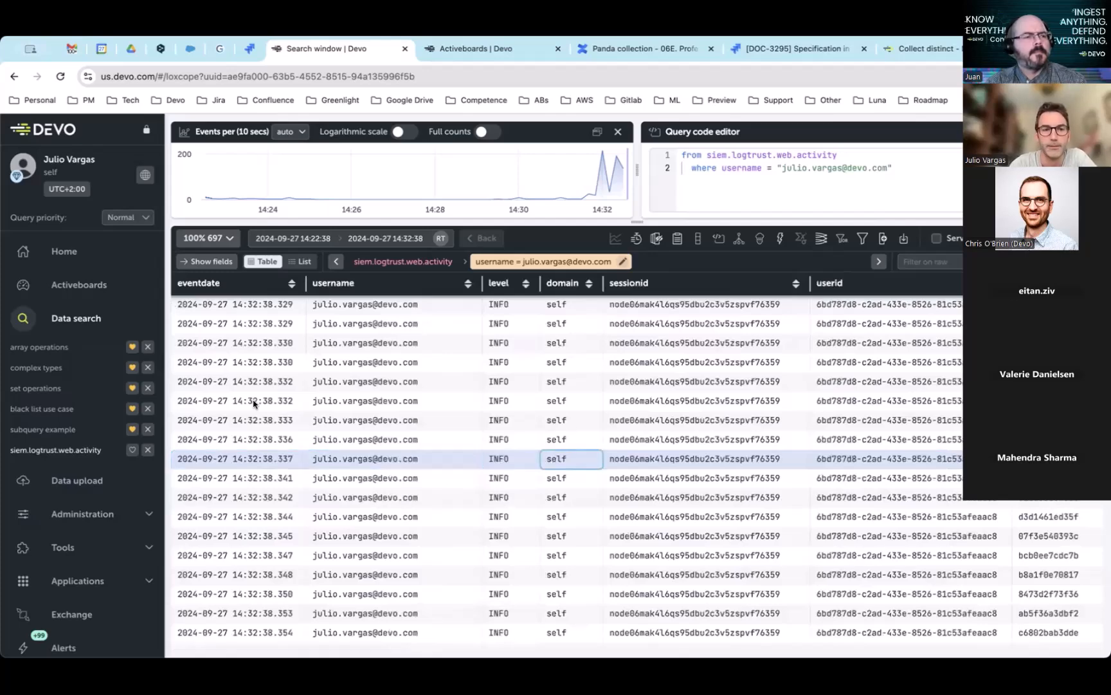
{"action": "scroll", "coordinate": [254, 403], "scroll_direction": "right", "scroll_amount": 10}
{"action": "scroll", "coordinate": [254, 403], "scroll_direction": "left", "scroll_amount": 10}
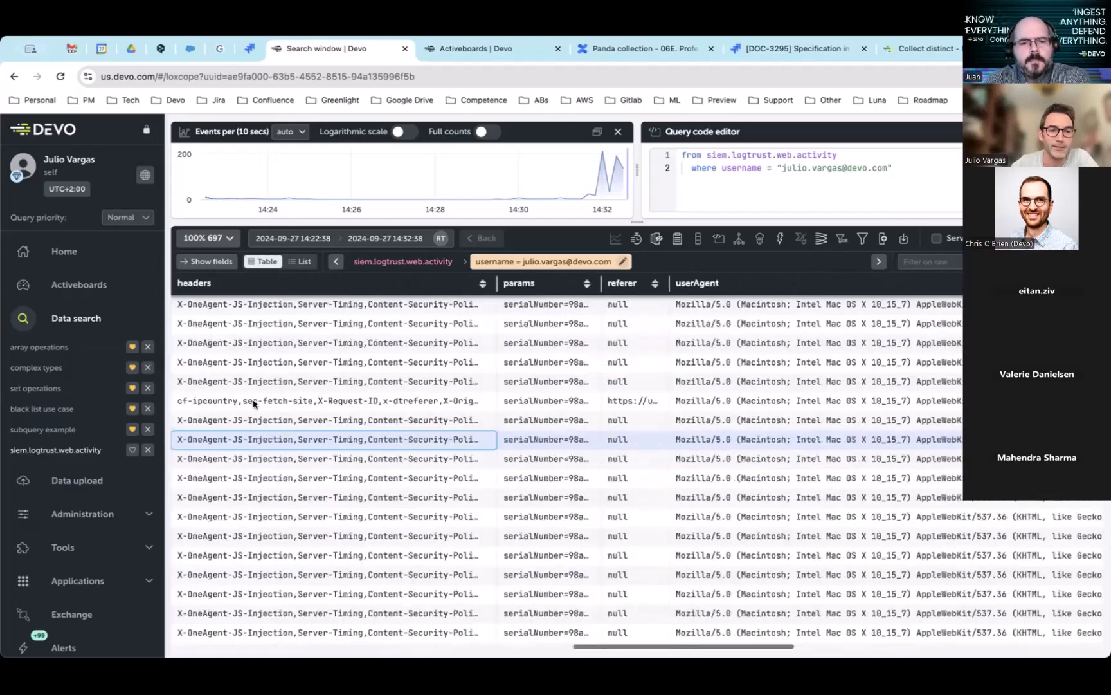
{"action": "scroll", "coordinate": [254, 403], "scroll_direction": "left", "scroll_amount": 10}
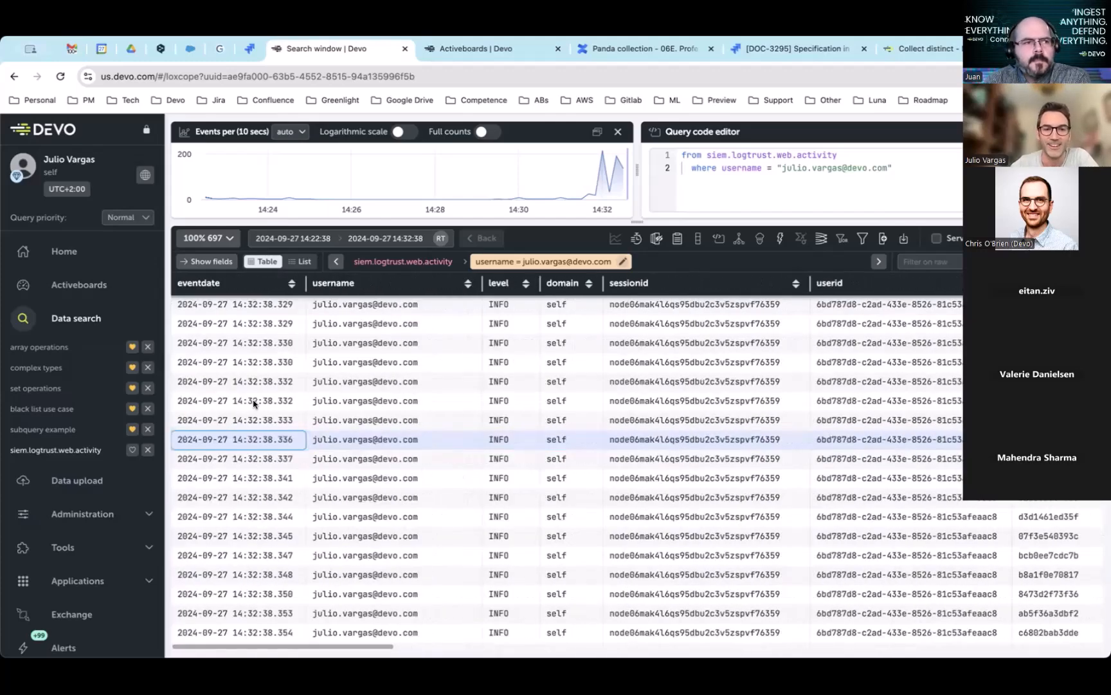
{"action": "key", "text": "Left"}
{"action": "key", "text": "Right"}
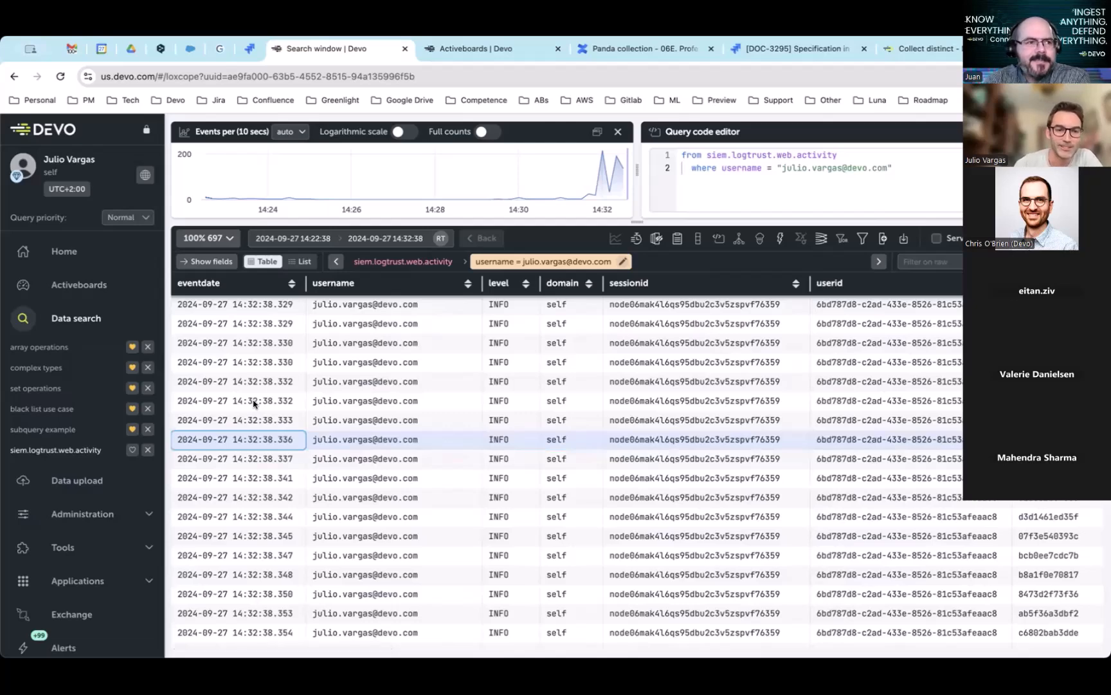
{"action": "scroll", "coordinate": [254, 404], "scroll_direction": "right", "scroll_amount": 10}
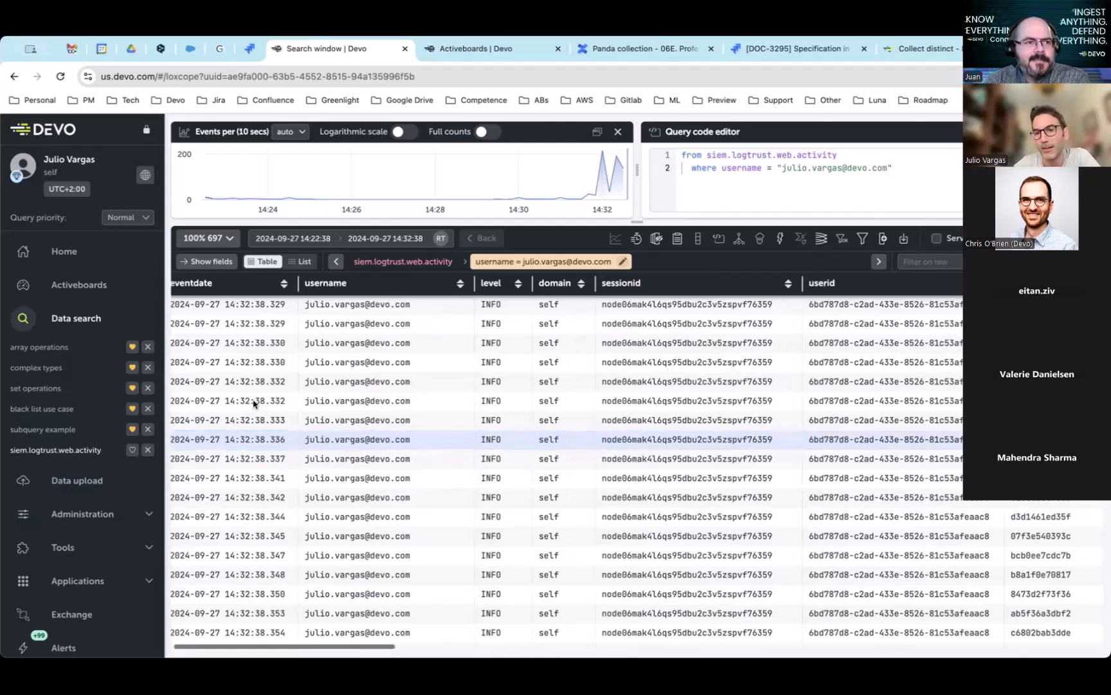
{"action": "scroll", "coordinate": [270, 418], "scroll_direction": "left", "scroll_amount": 10}
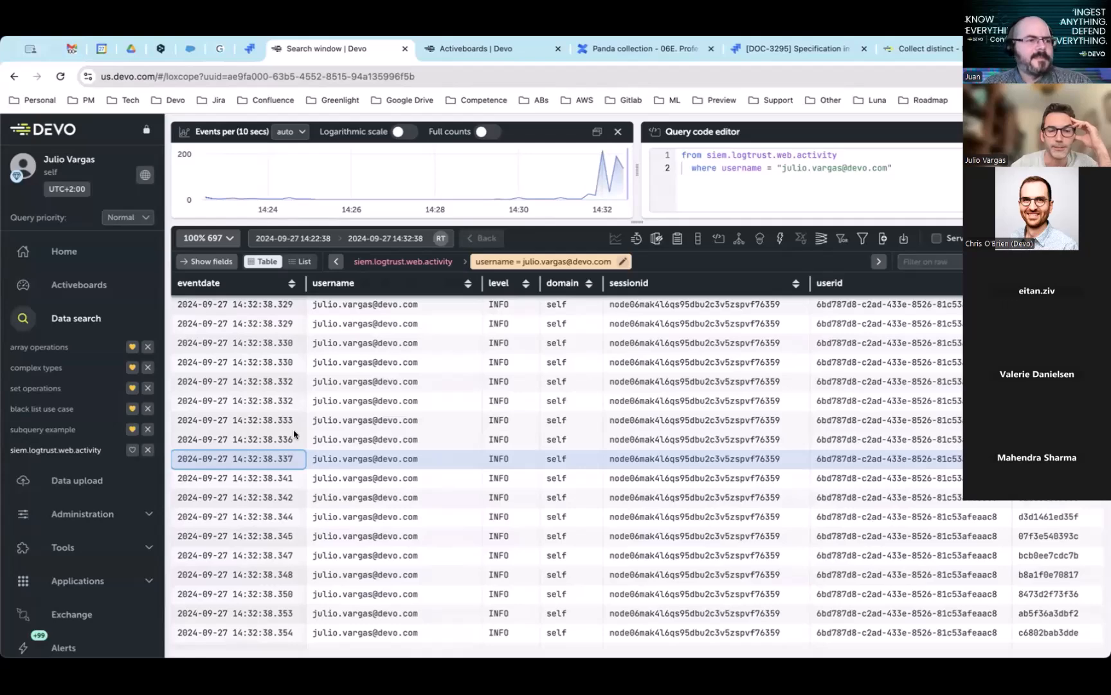
Step: Open the complex types query and review the data types of all its fields in the Field manager
{"action": "left_click", "coordinate": [50, 363]}
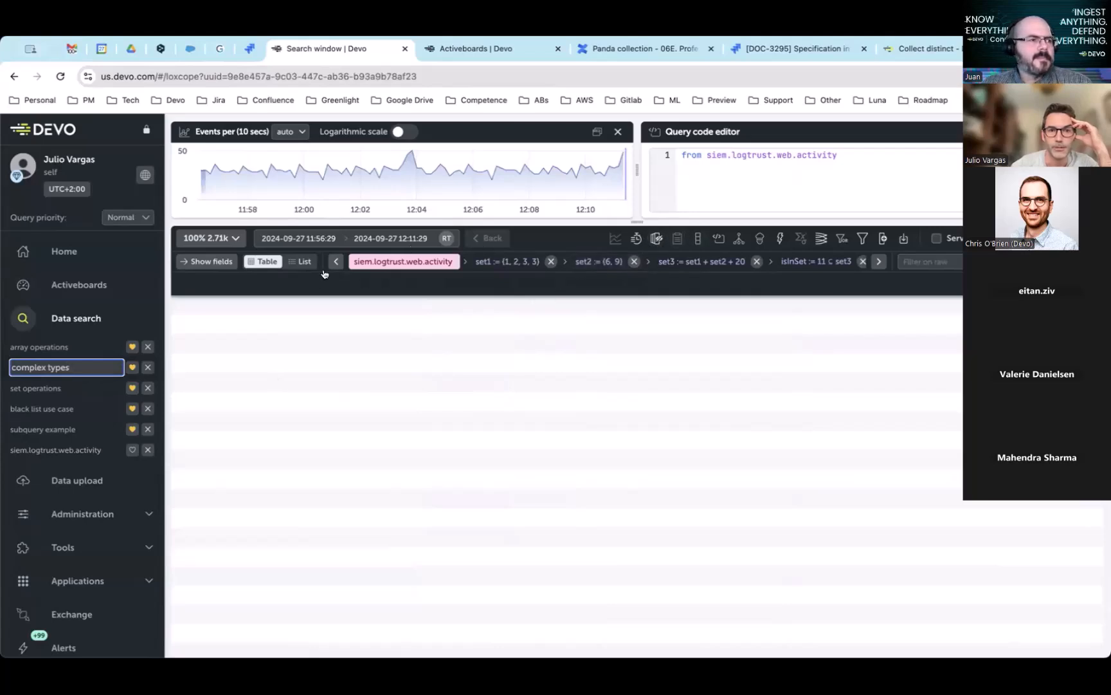
{"action": "left_click", "coordinate": [657, 238]}
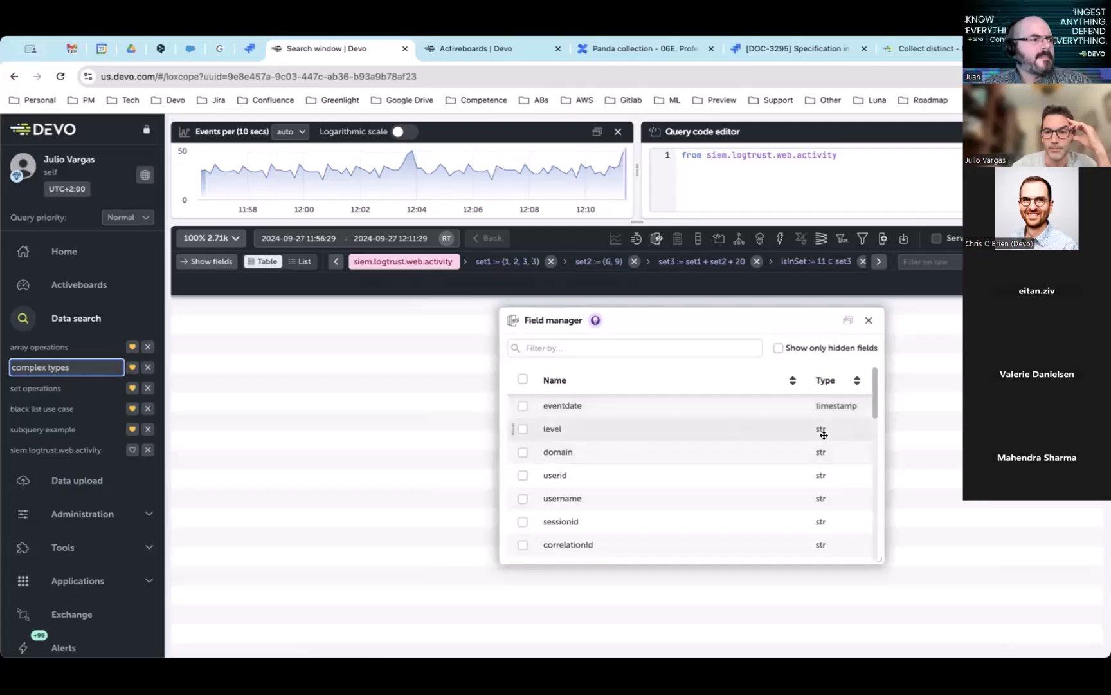
{"action": "scroll", "coordinate": [820, 429], "scroll_direction": "down", "scroll_amount": 2}
{"action": "scroll", "coordinate": [823, 435], "scroll_direction": "down", "scroll_amount": 3}
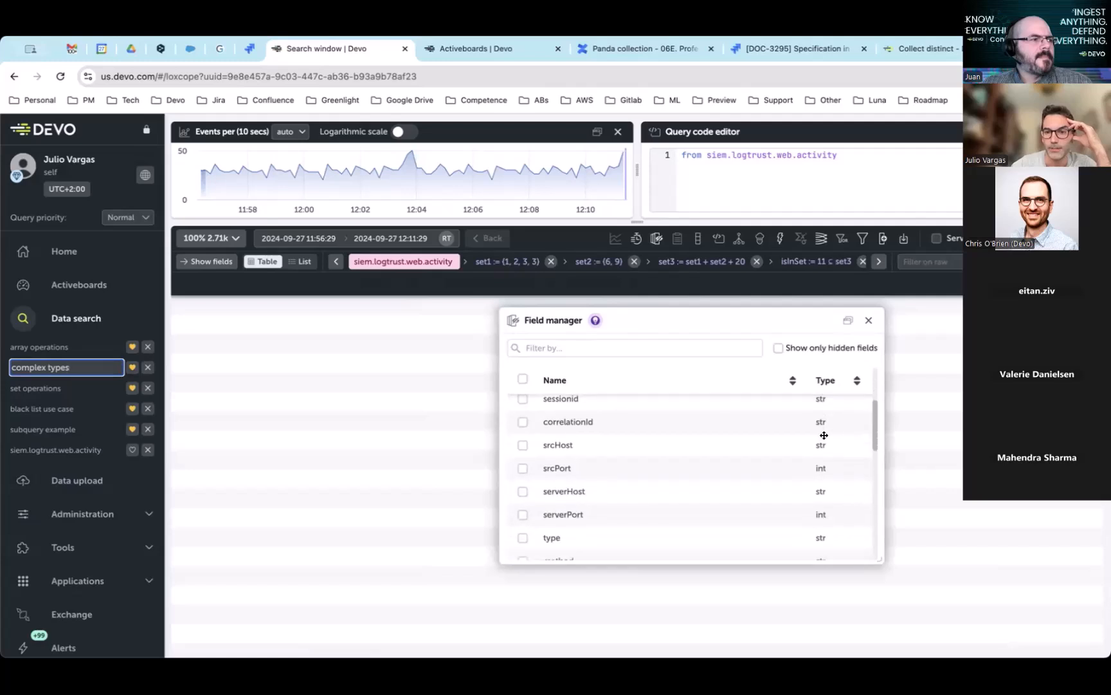
{"action": "scroll", "coordinate": [823, 463], "scroll_direction": "down", "scroll_amount": 3}
{"action": "scroll", "coordinate": [822, 467], "scroll_direction": "down", "scroll_amount": 15}
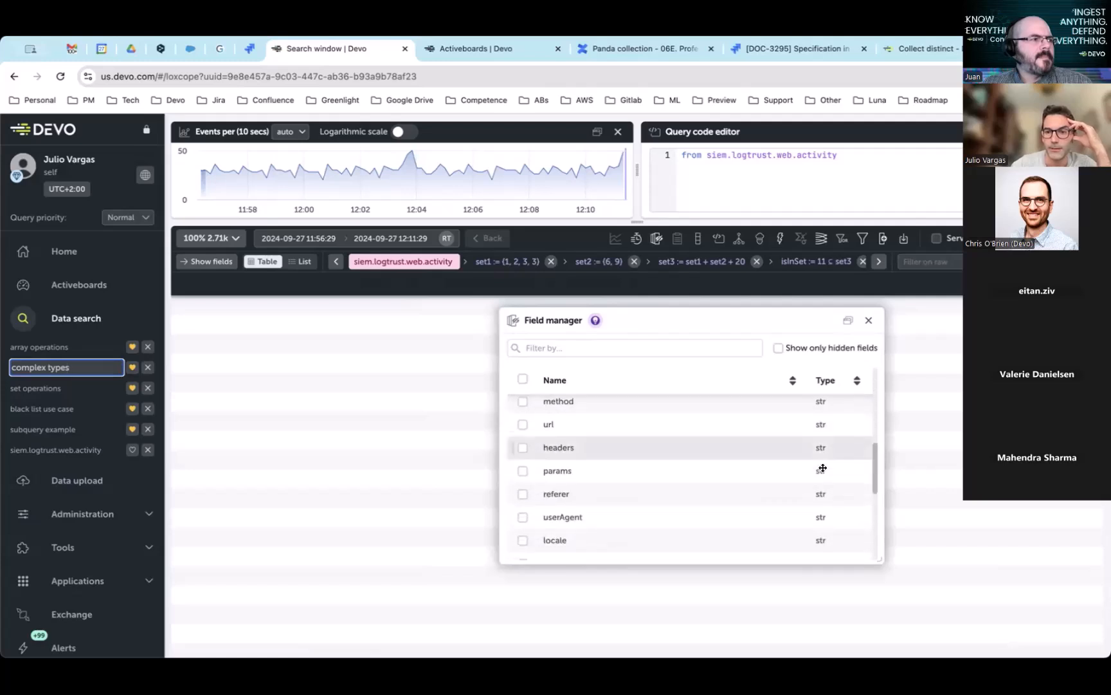
{"action": "scroll", "coordinate": [822, 468], "scroll_direction": "down", "scroll_amount": 1}
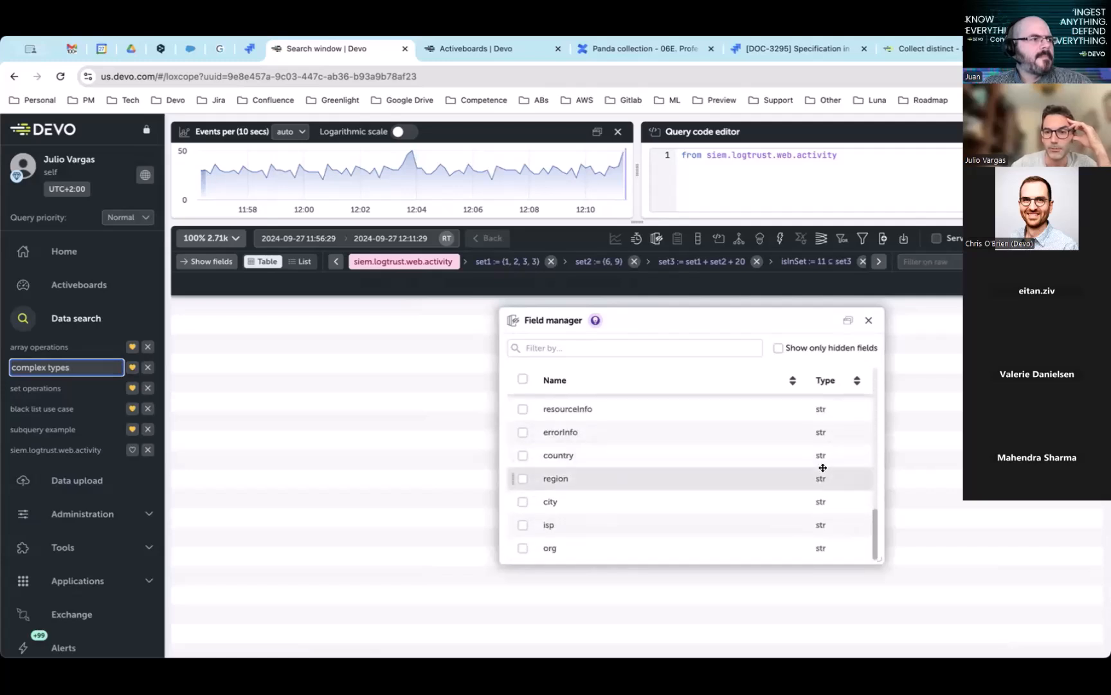
{"action": "scroll", "coordinate": [823, 467], "scroll_direction": "up", "scroll_amount": 20}
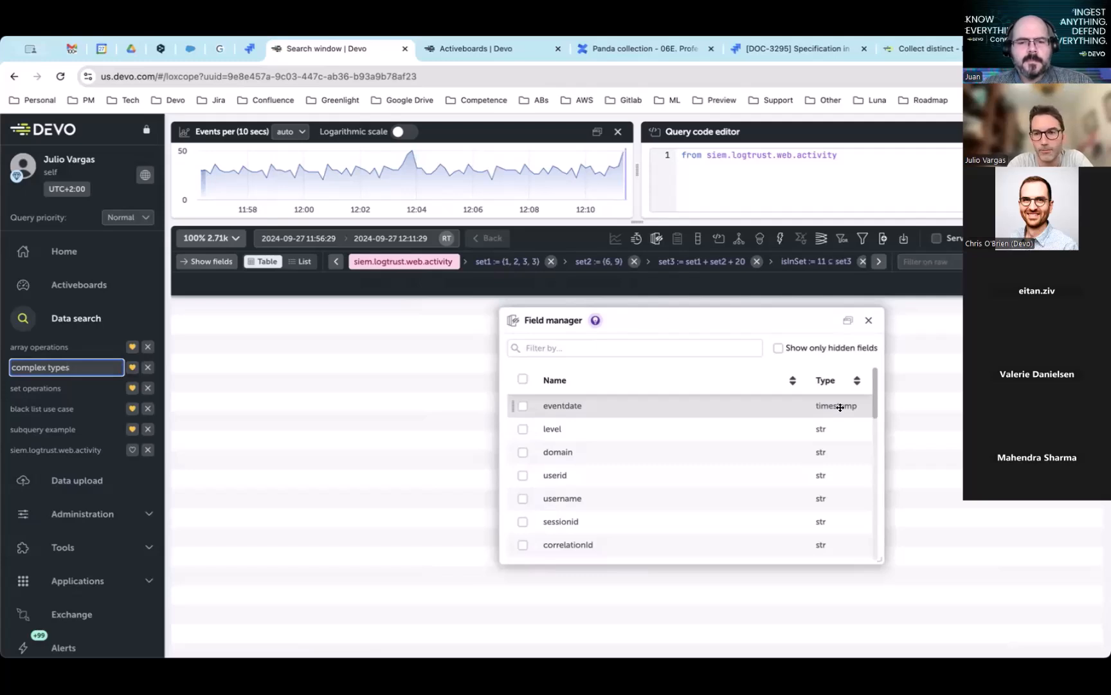
{"action": "left_click", "coordinate": [869, 320]}
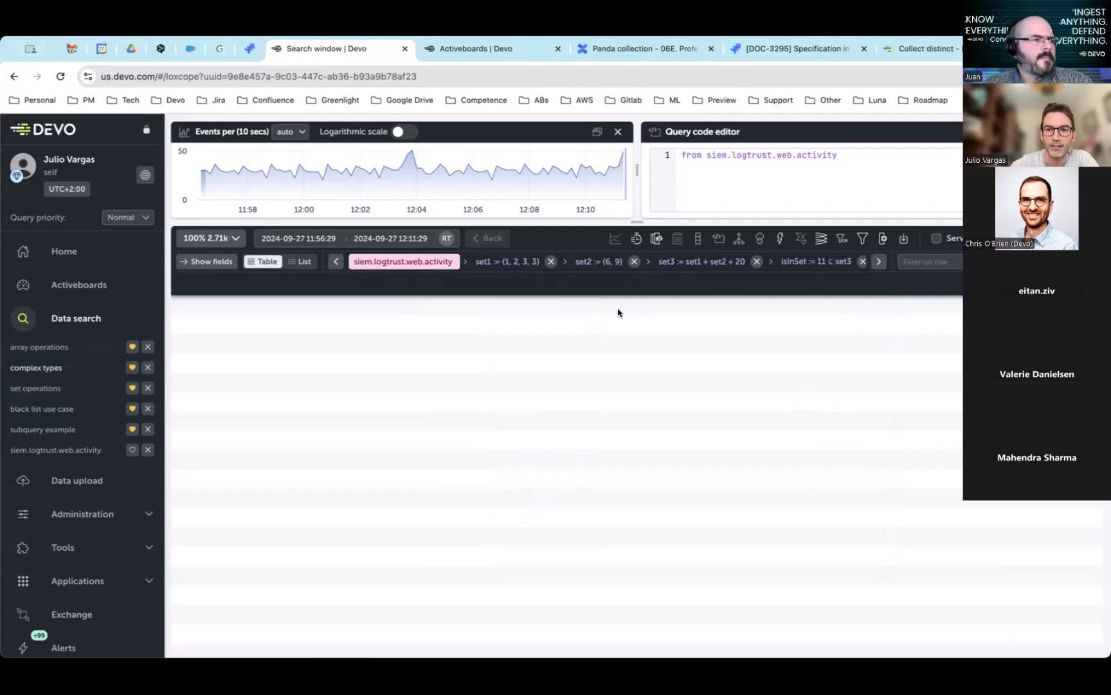
Step: Show the query at its set1 := {1, 2, 3, 3} operation and briefly check the Fields viewer and the set1 code line
{"action": "left_click", "coordinate": [505, 260]}
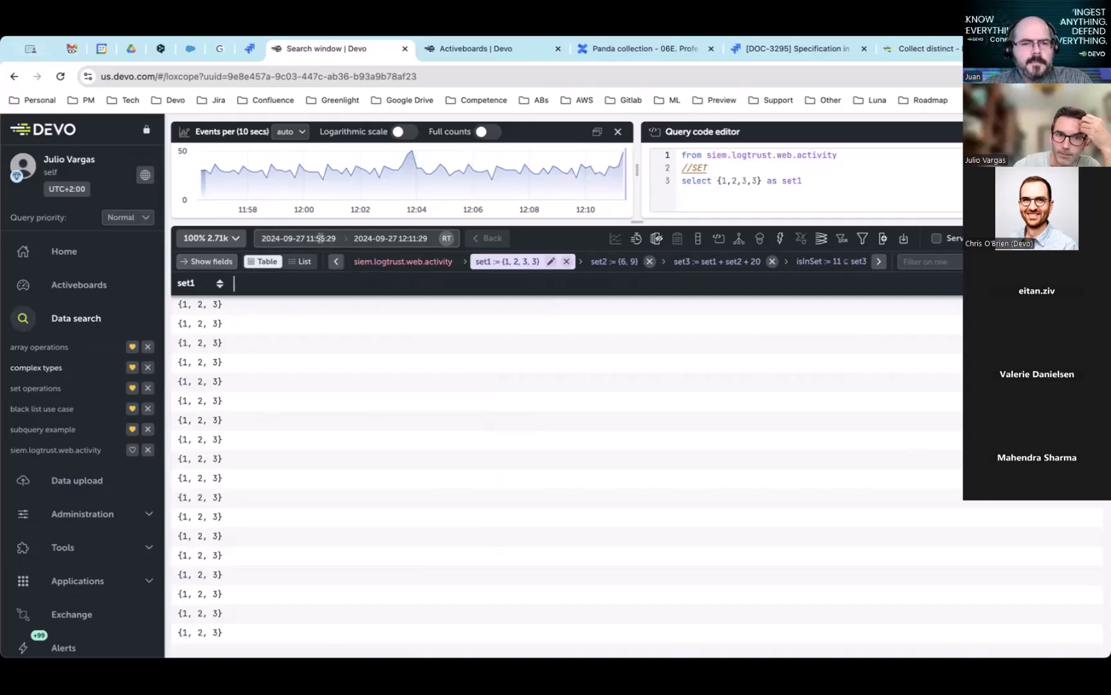
{"action": "left_click", "coordinate": [206, 261]}
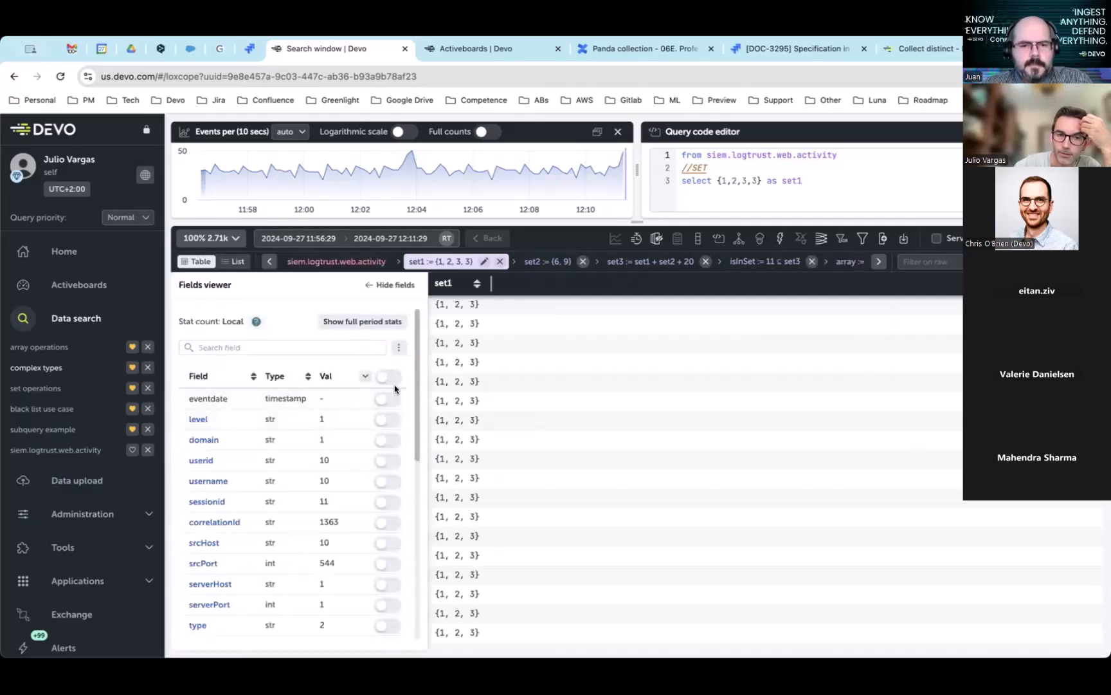
{"action": "left_click", "coordinate": [398, 290]}
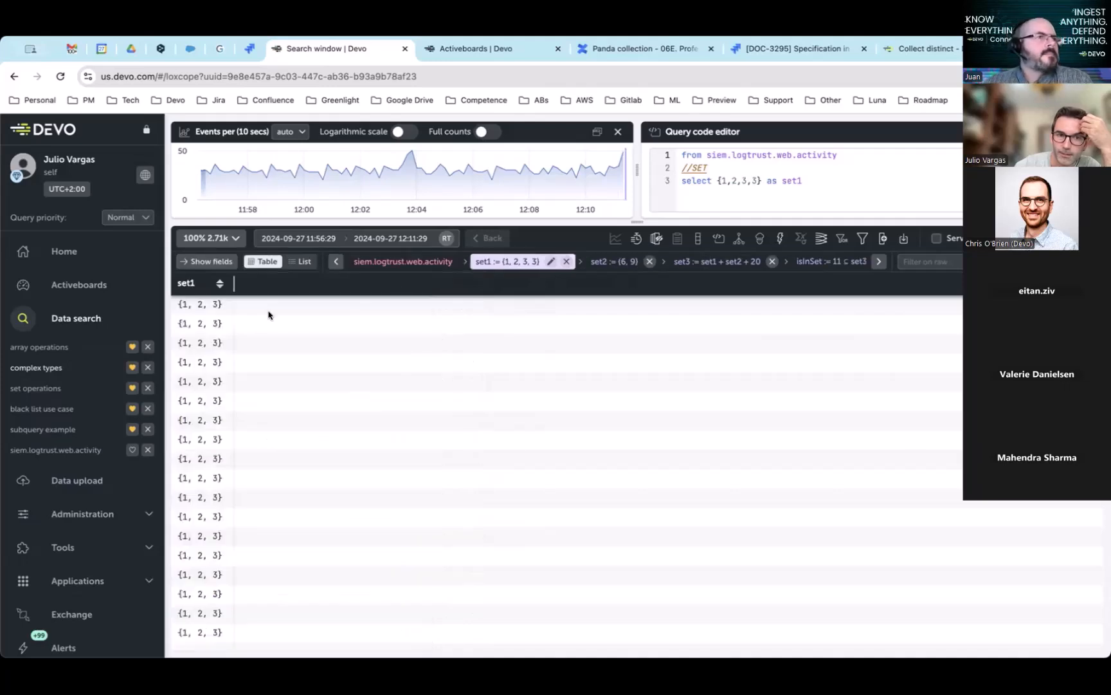
{"action": "left_click", "coordinate": [816, 178]}
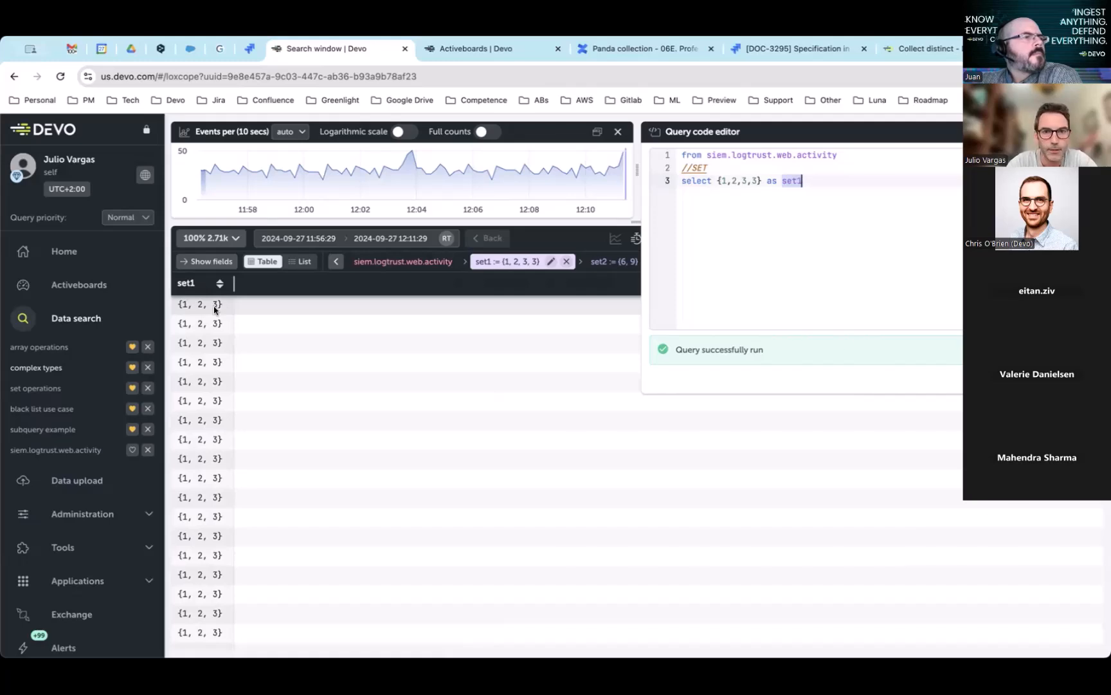
Step: Advance the query through the set2 := {6, 9} and set3 := set1 + set2 + 20 operations
{"action": "left_click", "coordinate": [594, 261]}
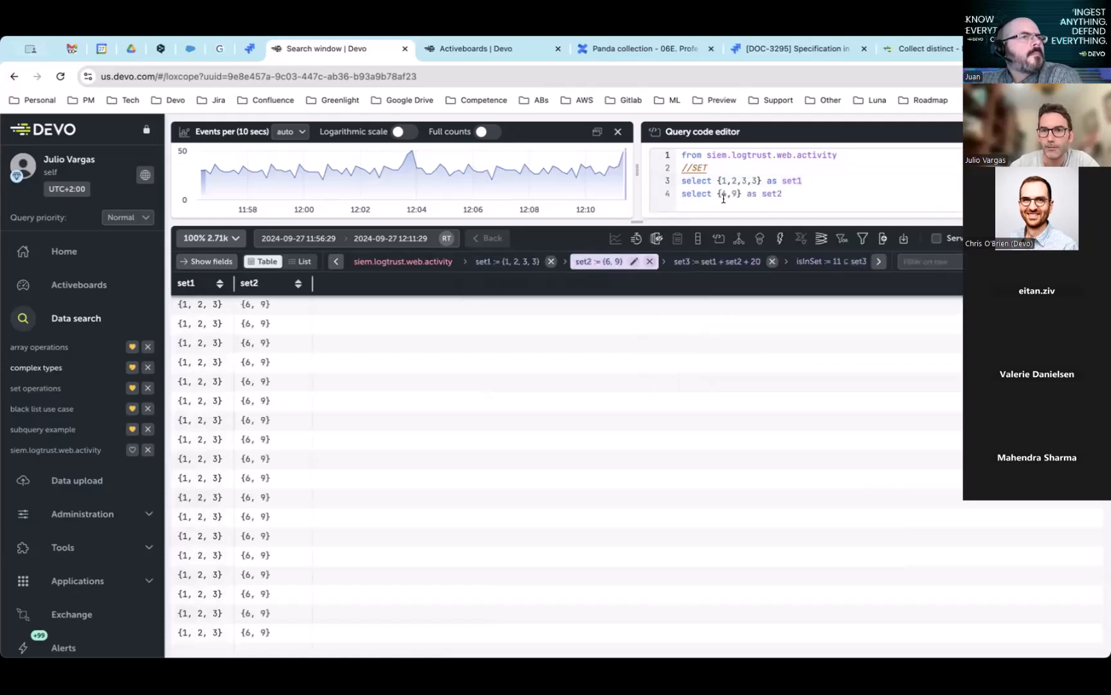
{"action": "left_click", "coordinate": [722, 261]}
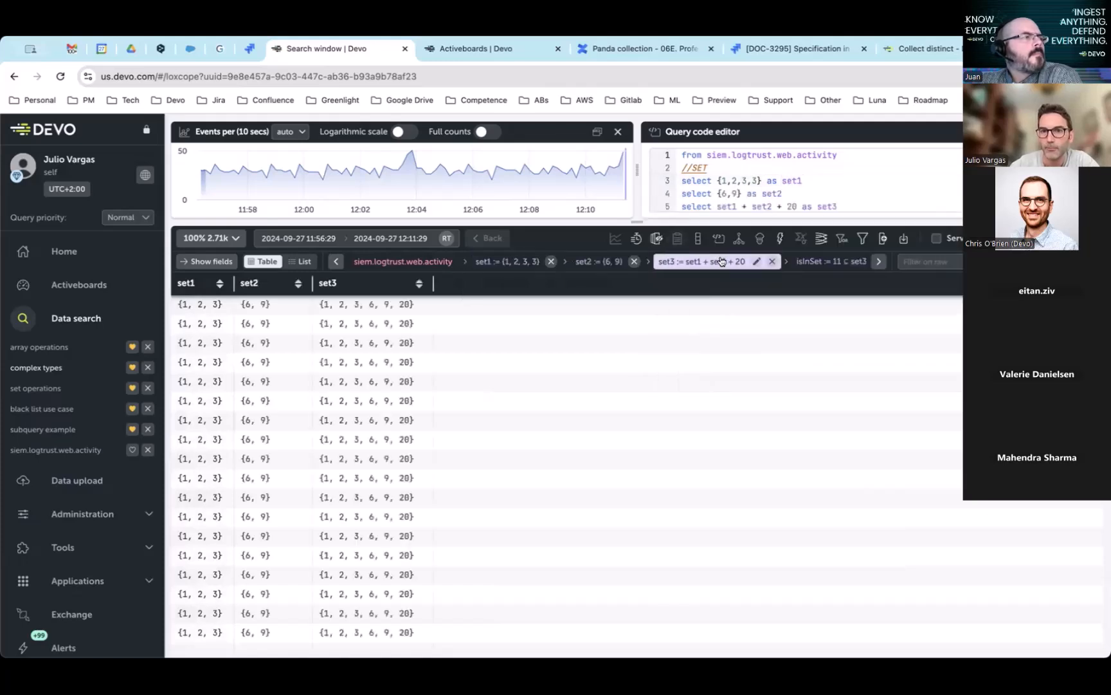
{"action": "left_click", "coordinate": [731, 193]}
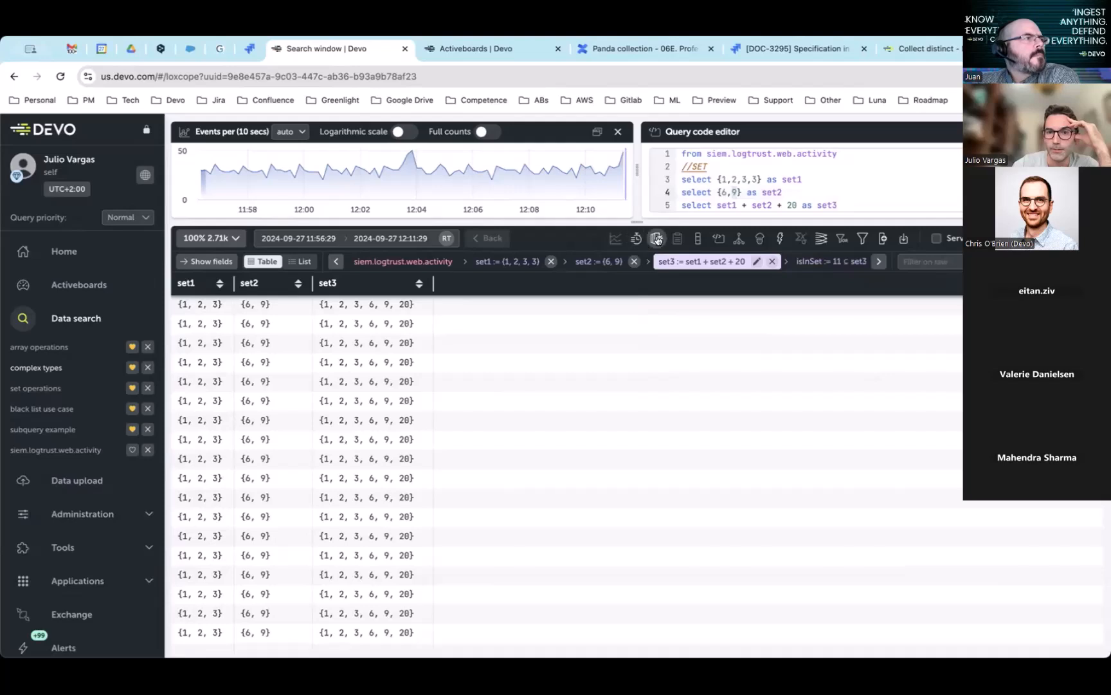
Step: Check the data types of set1, set2 and set3 in the Field manager
{"action": "left_click", "coordinate": [657, 238]}
{"action": "scroll", "coordinate": [677, 420], "scroll_direction": "down", "scroll_amount": 10}
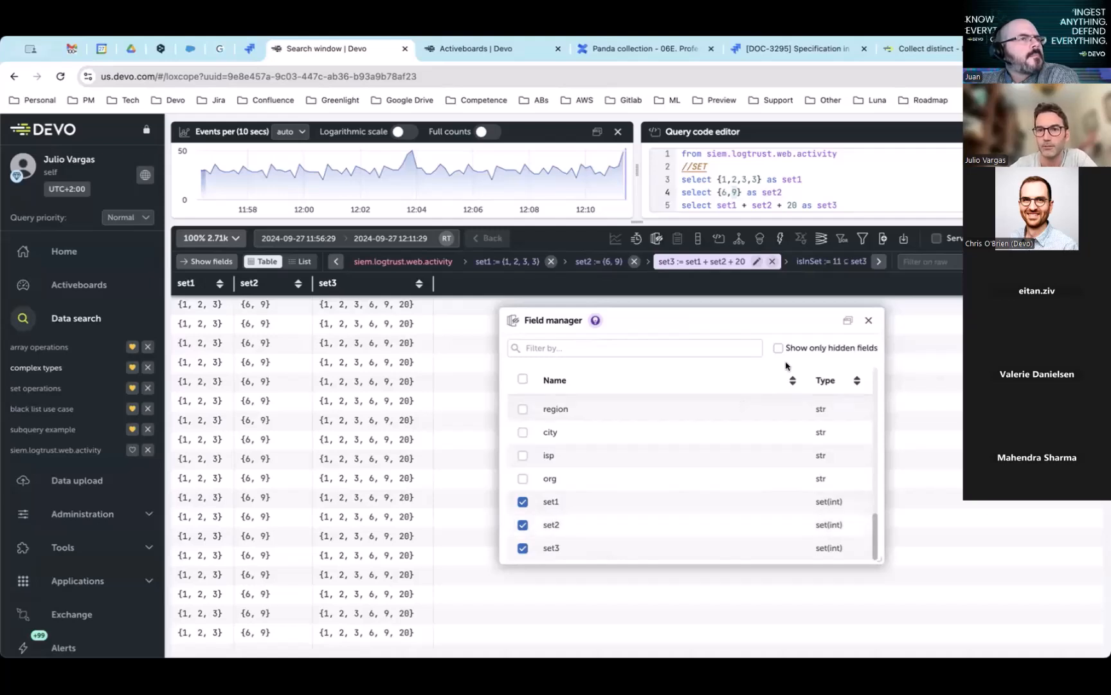
{"action": "left_click", "coordinate": [868, 322]}
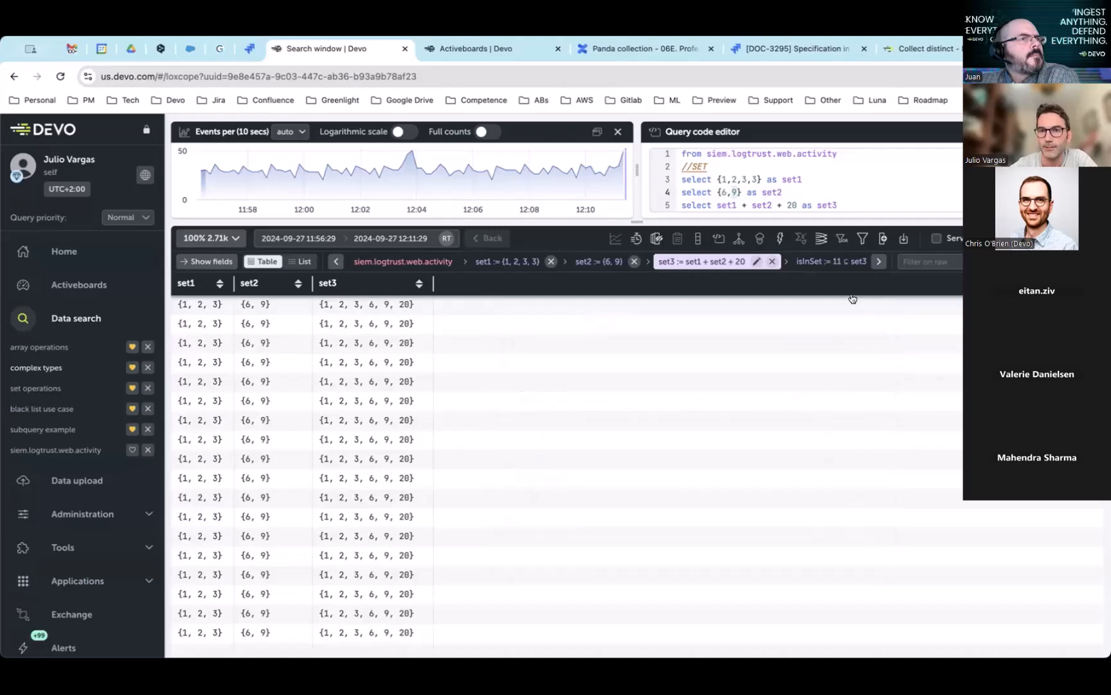
Step: Advance the query to the isInSet operation, change its code line to "select 20 in set3 as isInSet" and rerun the query
{"action": "left_click", "coordinate": [836, 261]}
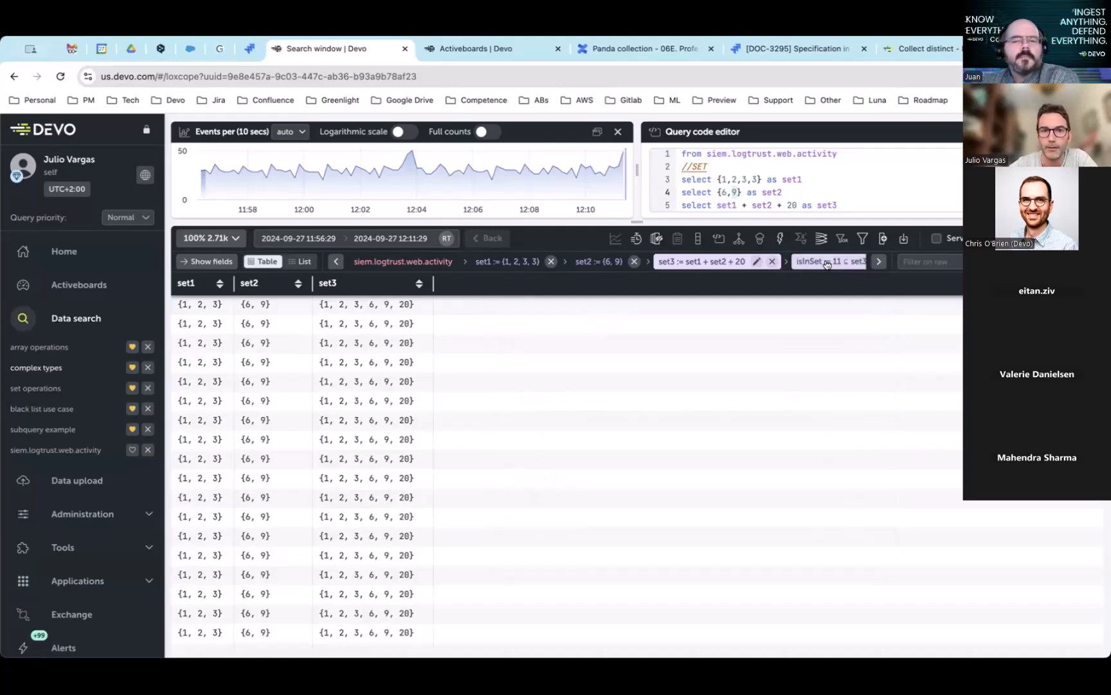
{"action": "left_click", "coordinate": [718, 232]}
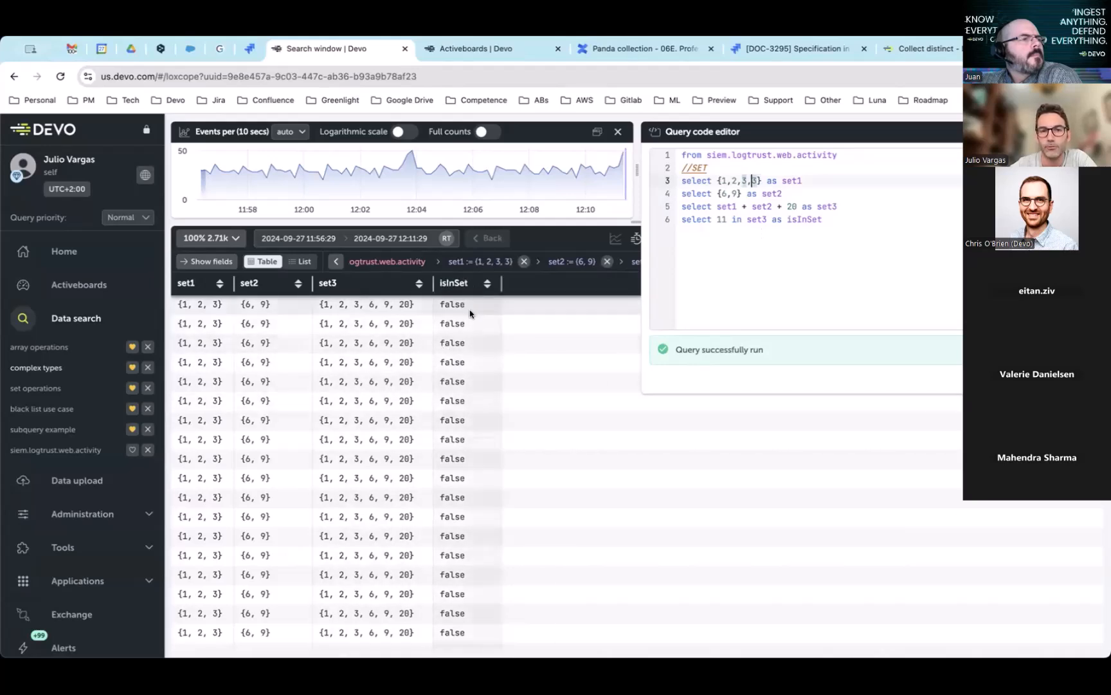
{"action": "left_click", "coordinate": [727, 218]}
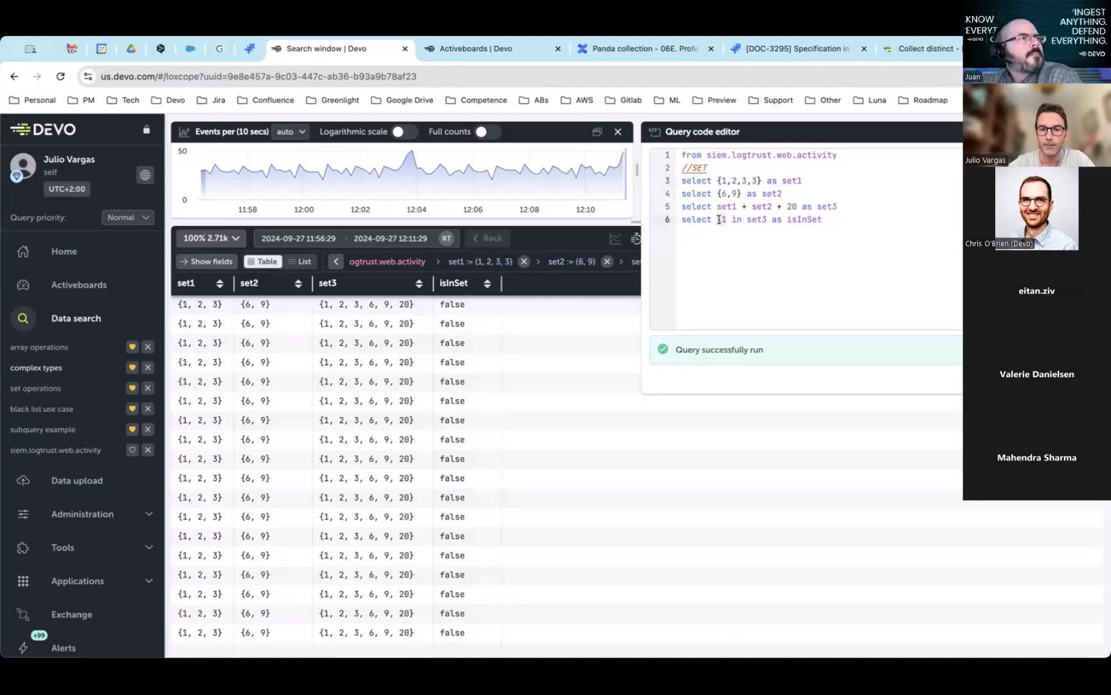
{"action": "double_click", "coordinate": [719, 219]}
{"action": "type", "text": "20"}
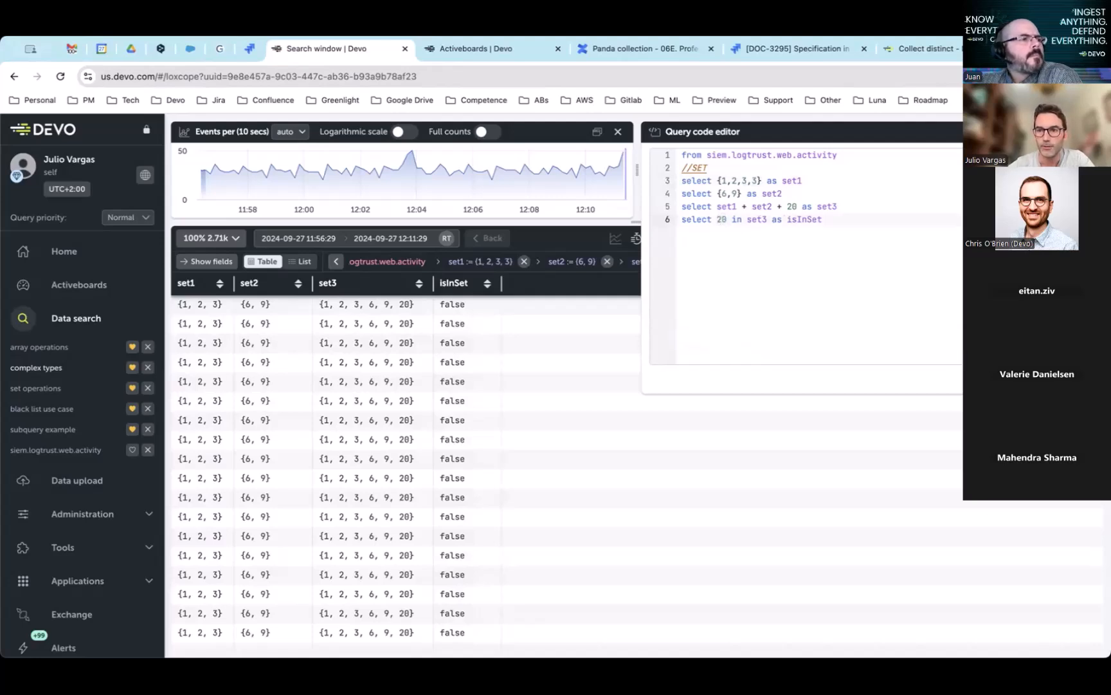
{"action": "key", "text": "ctrl+Return"}
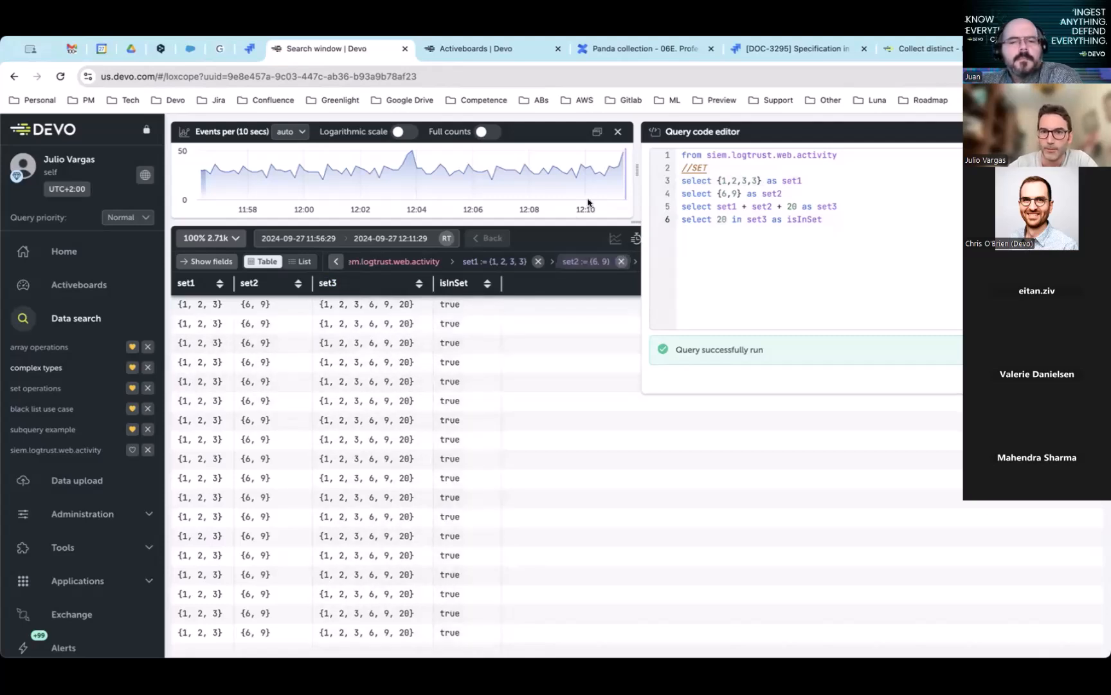
{"action": "left_click", "coordinate": [570, 236]}
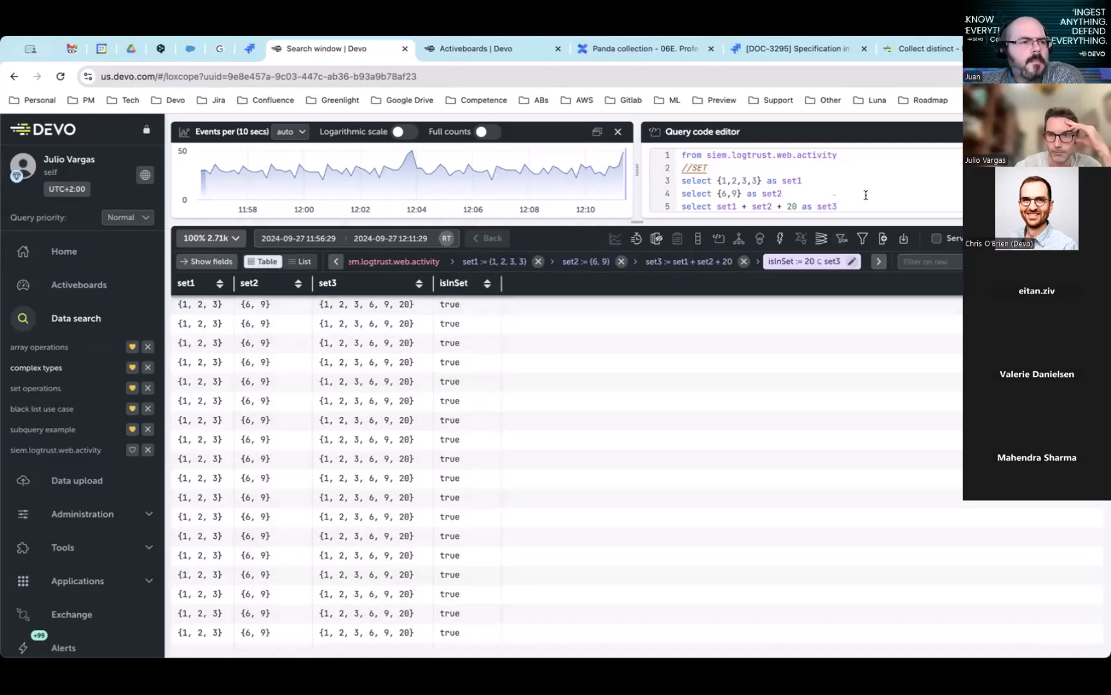
Step: Reselect the complex types query and look through both ends of its operation chain for further operations
{"action": "scroll", "coordinate": [866, 195], "scroll_direction": "down", "scroll_amount": 1}
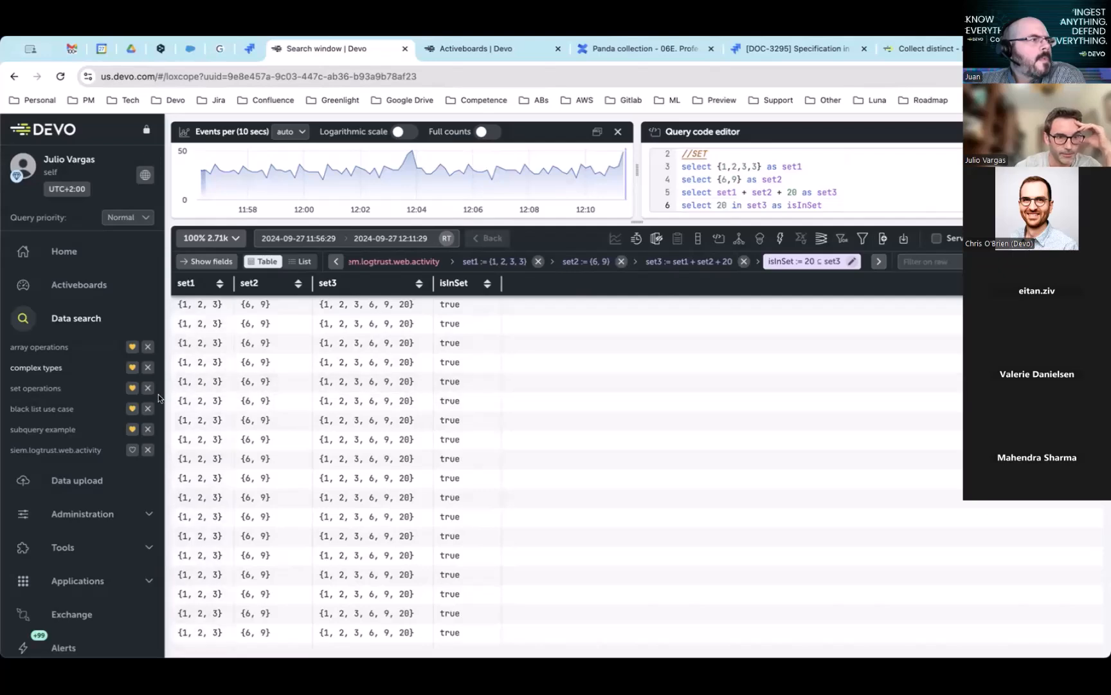
{"action": "left_click", "coordinate": [61, 367]}
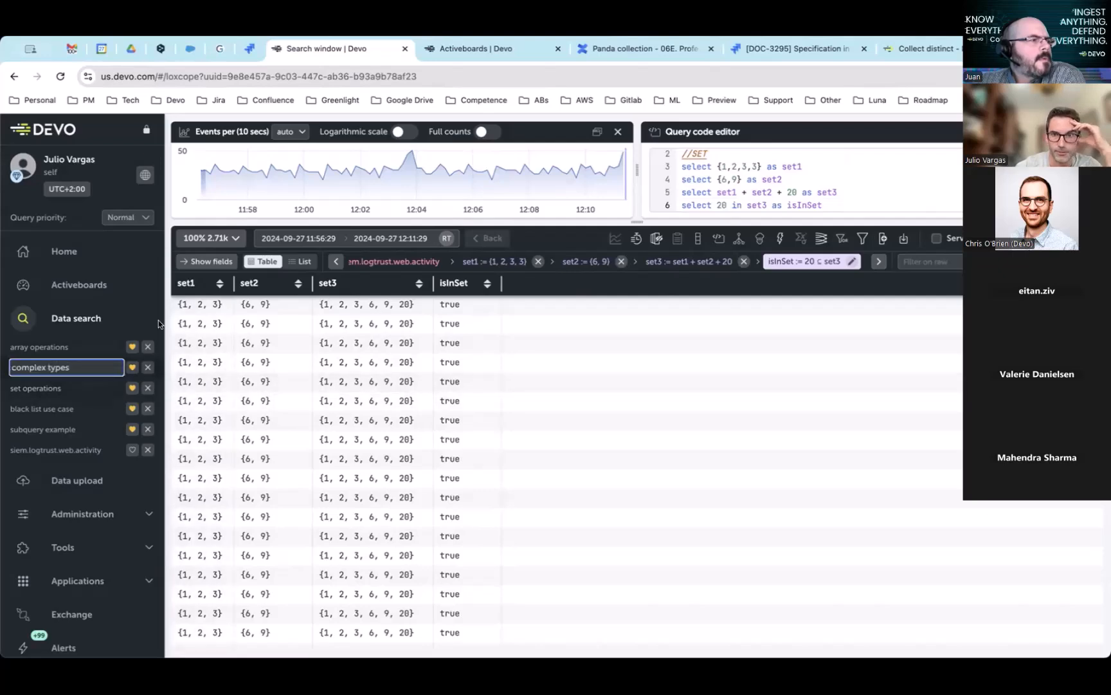
{"action": "left_click", "coordinate": [336, 261]}
{"action": "left_click", "coordinate": [880, 261]}
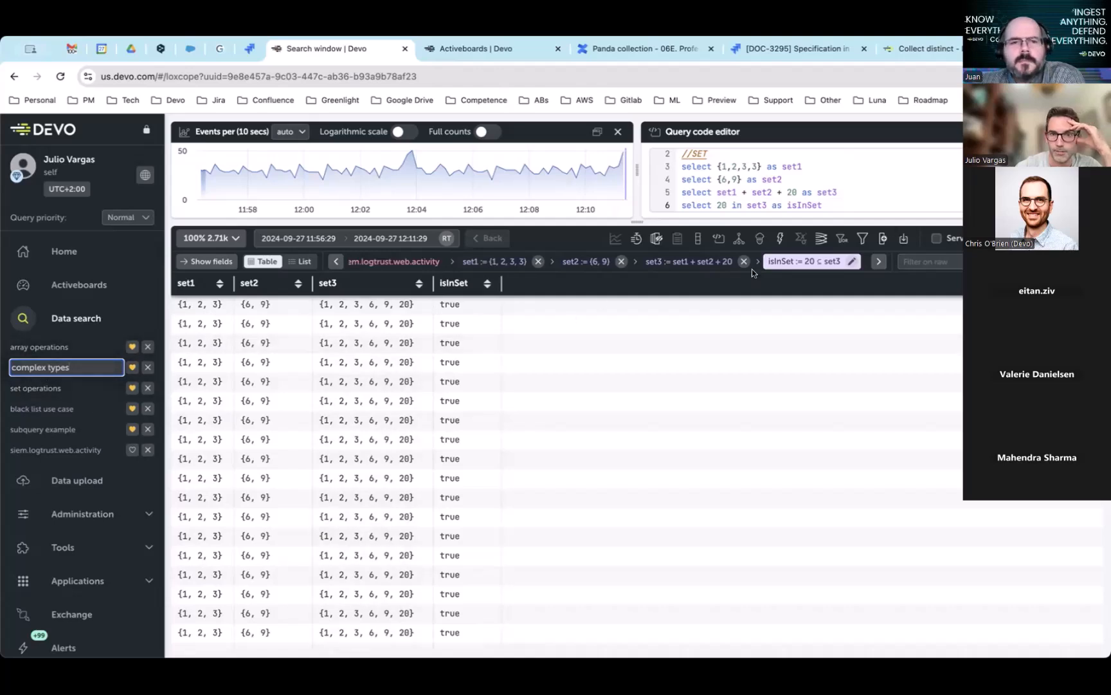
Step: Open the node tree of the complex types query and look over the beginning of its query code
{"action": "left_click", "coordinate": [739, 239]}
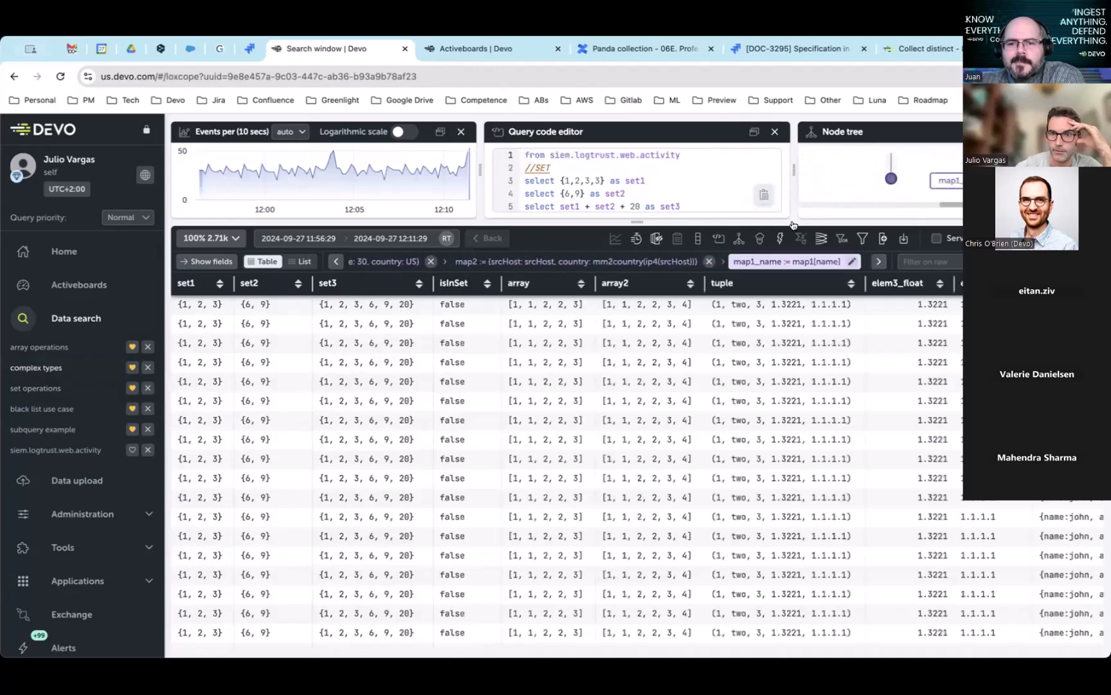
{"action": "left_click", "coordinate": [690, 189]}
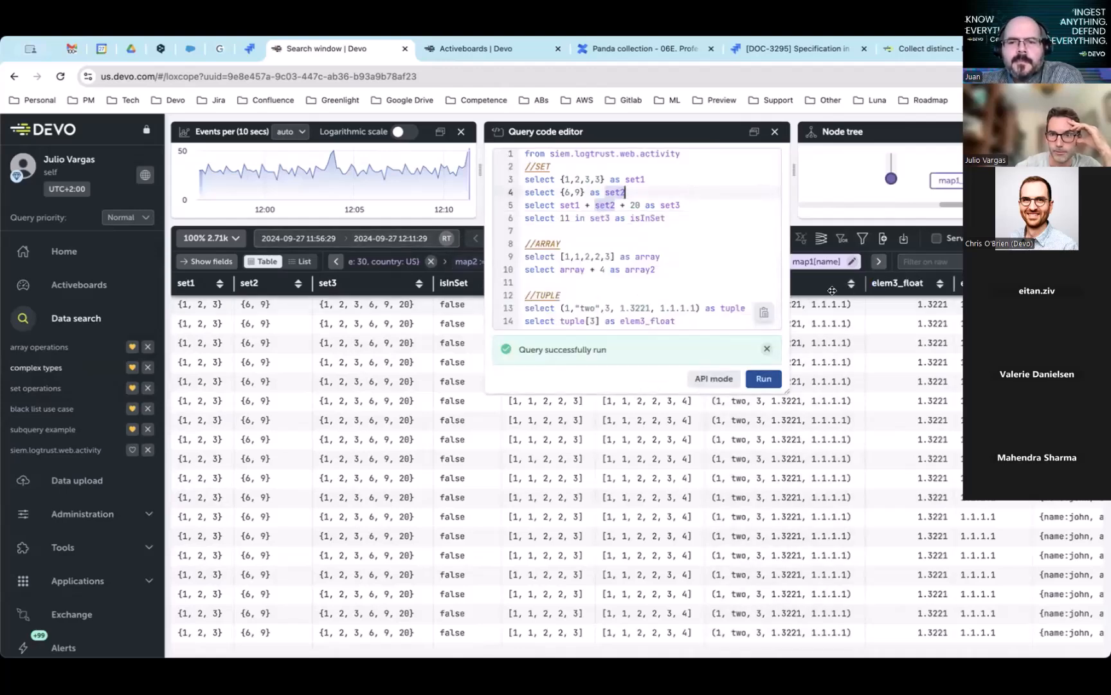
{"action": "left_click", "coordinate": [825, 368]}
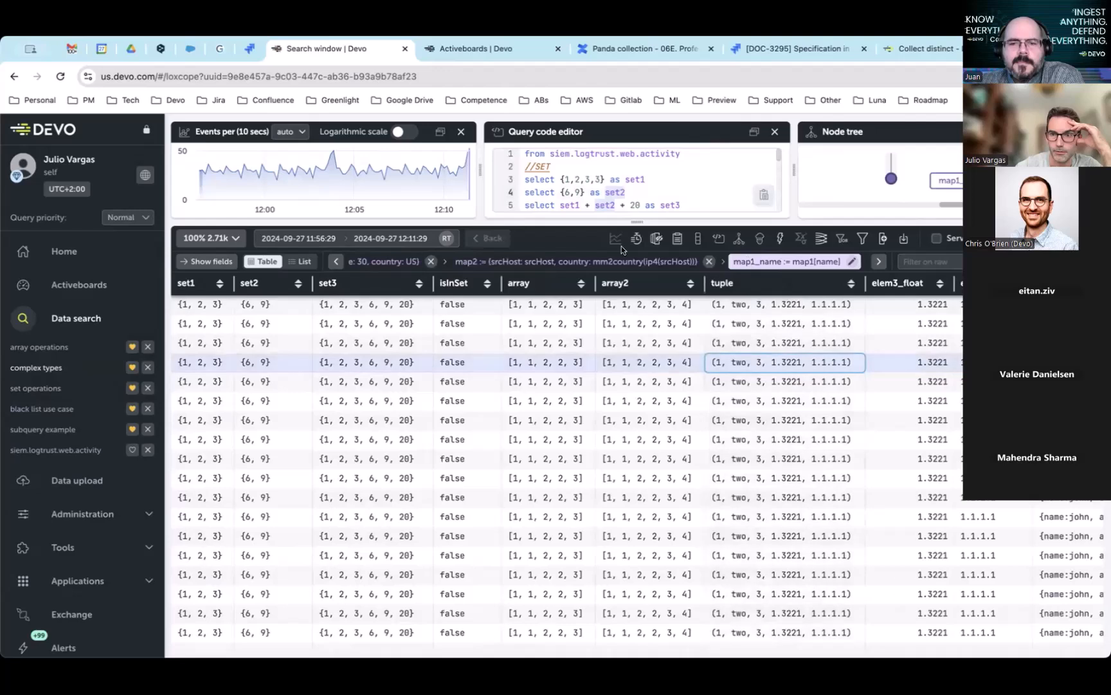
Step: Go back along the operation chain and return the query to the isInSet operation on set3
{"action": "left_click", "coordinate": [336, 261]}
{"action": "left_click", "coordinate": [335, 261]}
{"action": "left_click", "coordinate": [335, 261]}
{"action": "left_click", "coordinate": [335, 261]}
{"action": "left_click", "coordinate": [335, 261]}
{"action": "left_click", "coordinate": [335, 263]}
{"action": "left_click", "coordinate": [336, 263]}
{"action": "left_click", "coordinate": [335, 263]}
{"action": "left_click", "coordinate": [703, 260]}
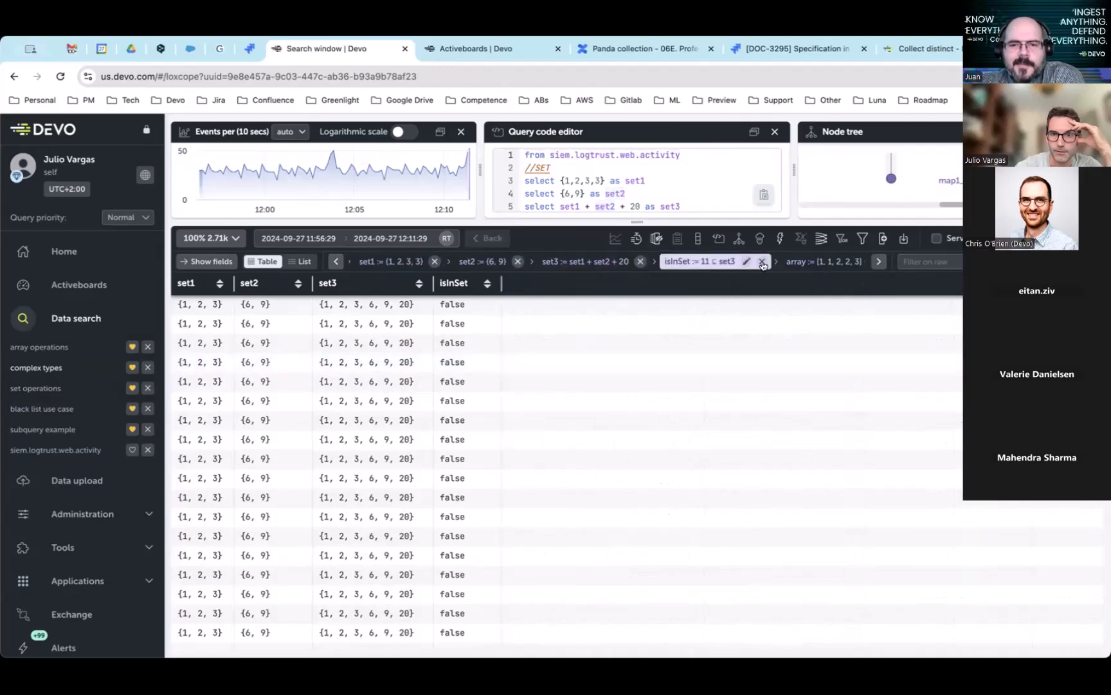
Step: Advance the query to the array := [1, 1, 2, 2, 3] operation and review its code line
{"action": "left_click", "coordinate": [814, 261]}
{"action": "scroll", "coordinate": [617, 189], "scroll_direction": "down", "scroll_amount": 2}
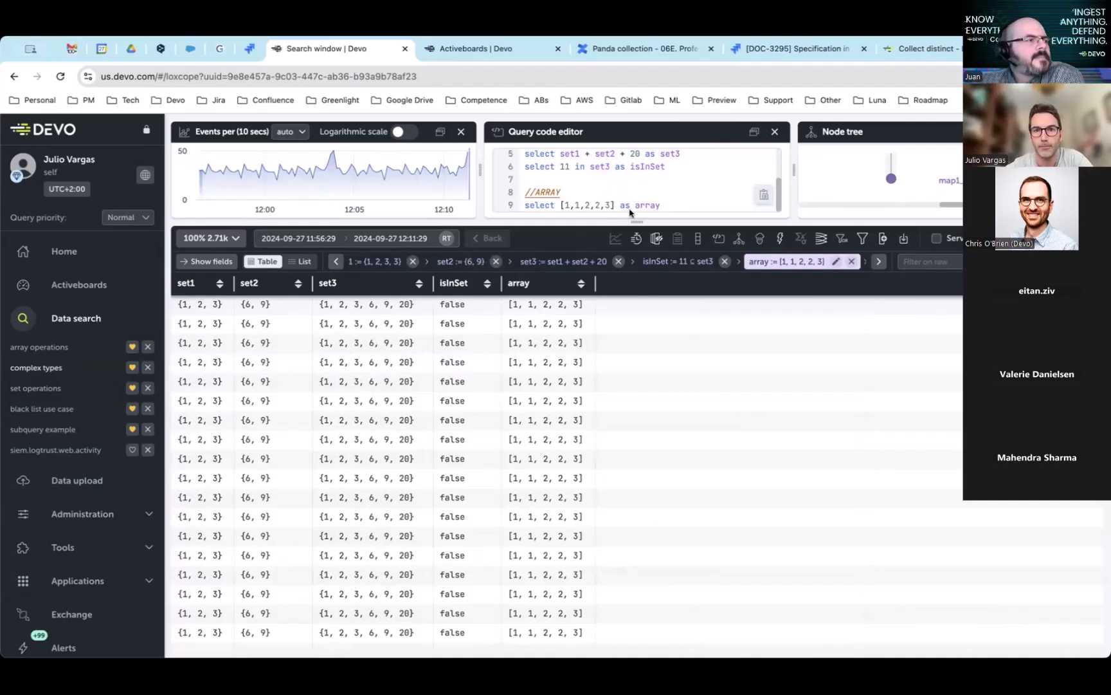
{"action": "left_click", "coordinate": [636, 192]}
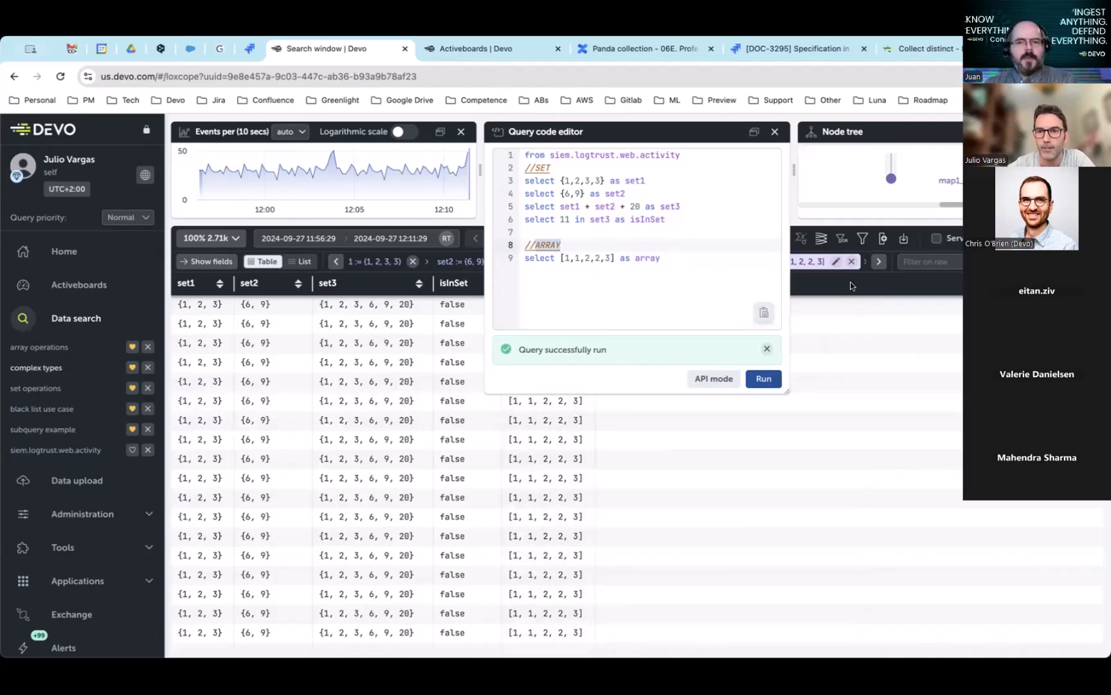
Step: Advance the query to the array2 := array + 4 operation and review its code line
{"action": "left_click", "coordinate": [876, 262]}
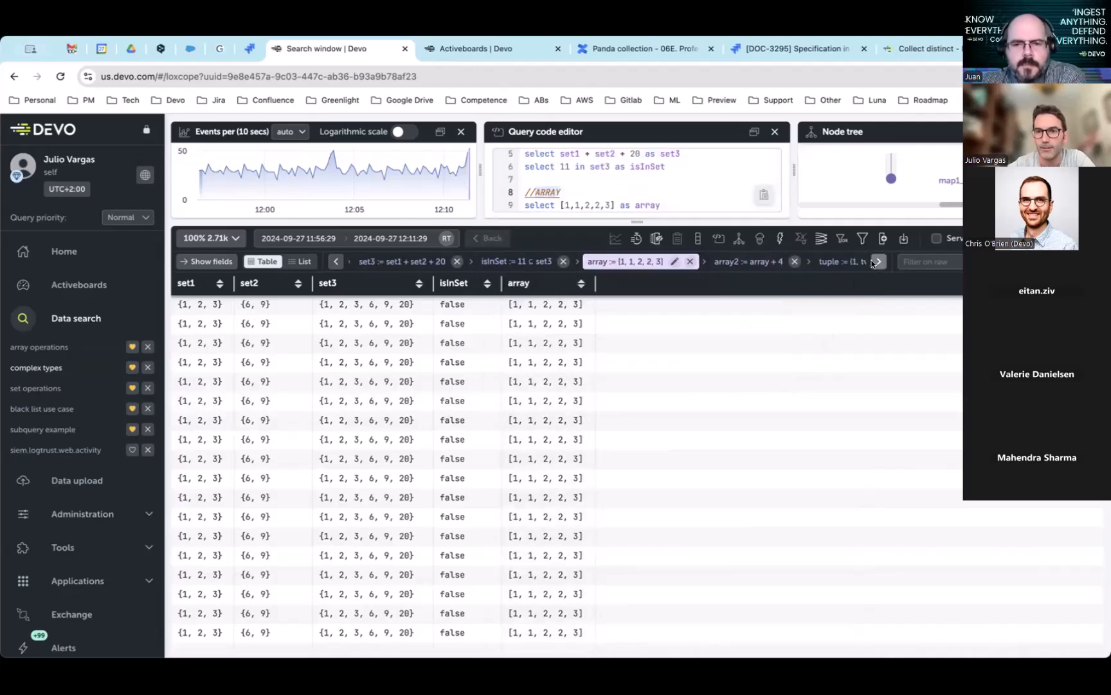
{"action": "left_click", "coordinate": [730, 259]}
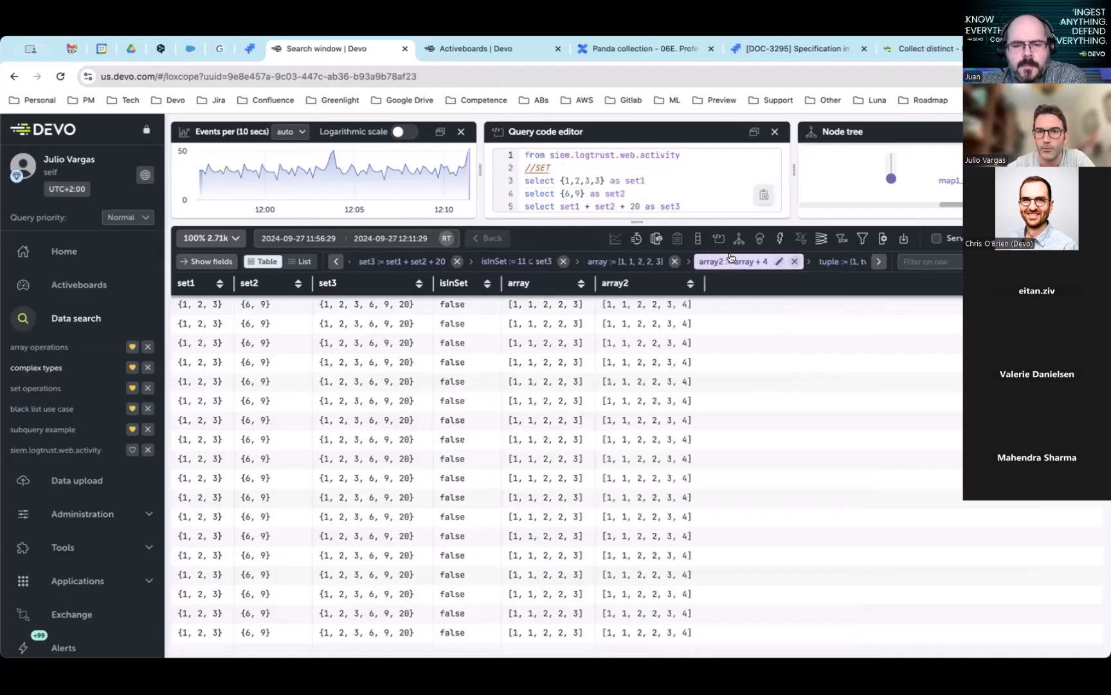
{"action": "left_click", "coordinate": [642, 195]}
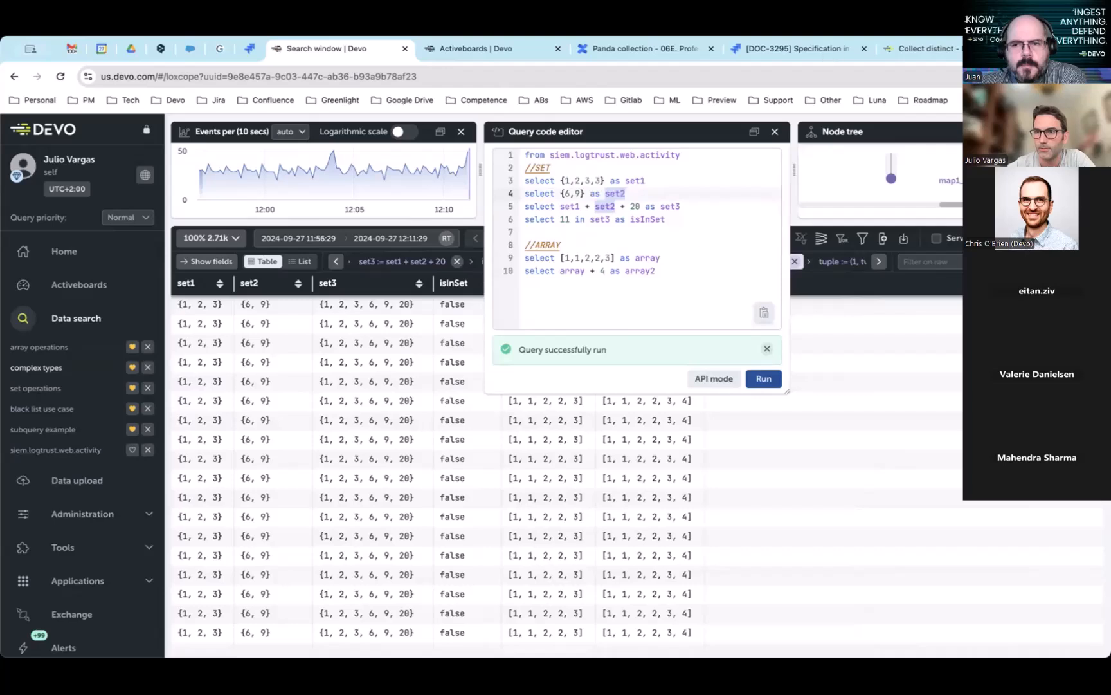
Step: Close the node tree and compare the array and array2 lines in the query code
{"action": "left_click", "coordinate": [1089, 132]}
{"action": "left_click", "coordinate": [802, 179]}
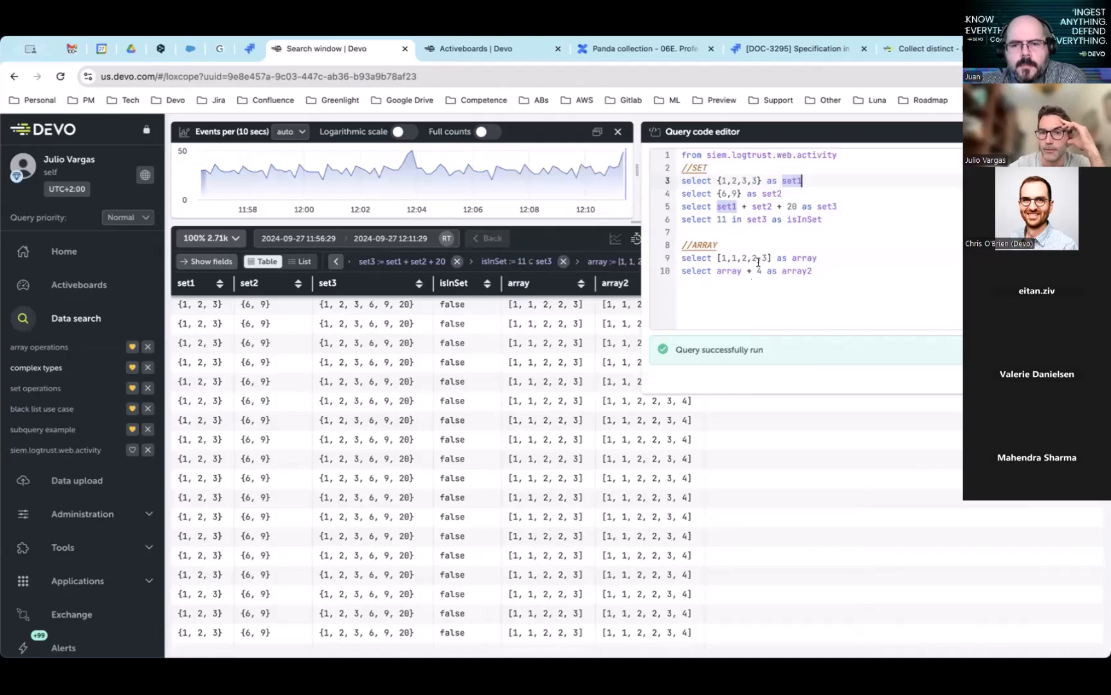
{"action": "left_click", "coordinate": [580, 232]}
Step: Advance the query to the tuple := (1, two, 3, 1.3221, 1.1.1.1) operation and highlight the tuple name in its code line
{"action": "left_click", "coordinate": [839, 261]}
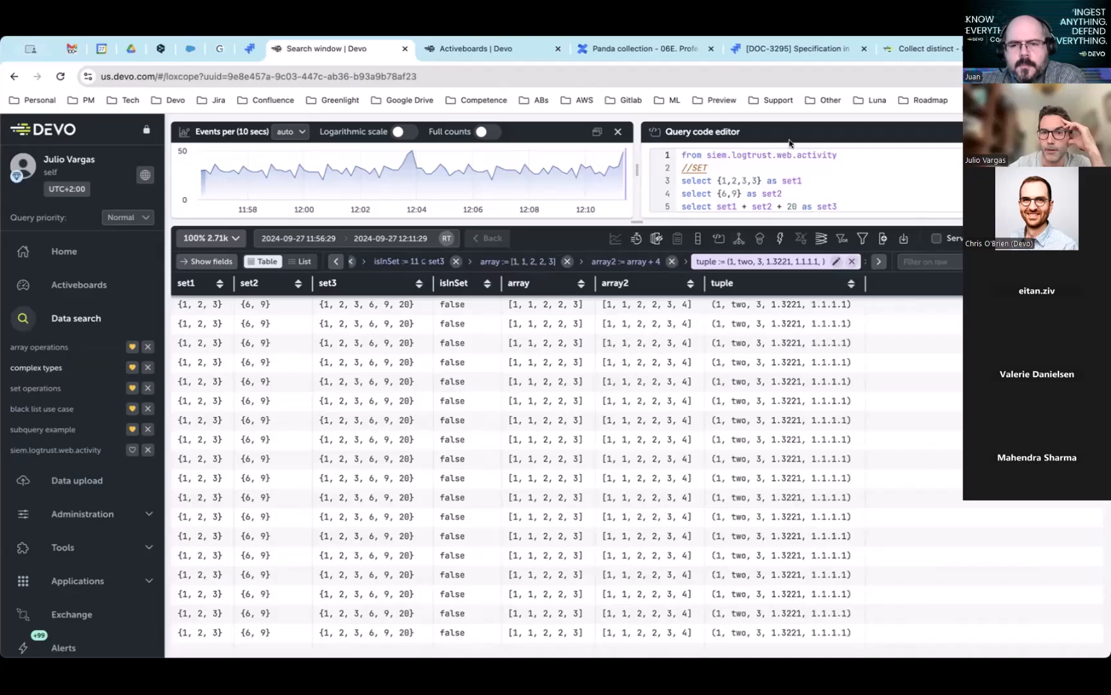
{"action": "left_click", "coordinate": [766, 180]}
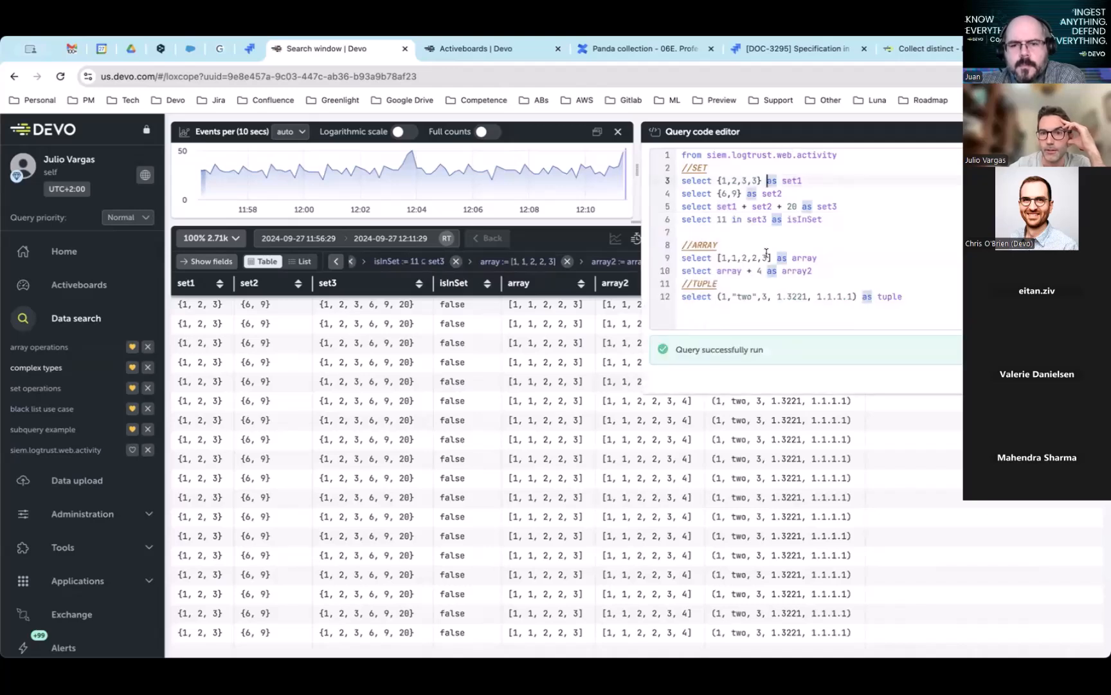
{"action": "left_click", "coordinate": [575, 233]}
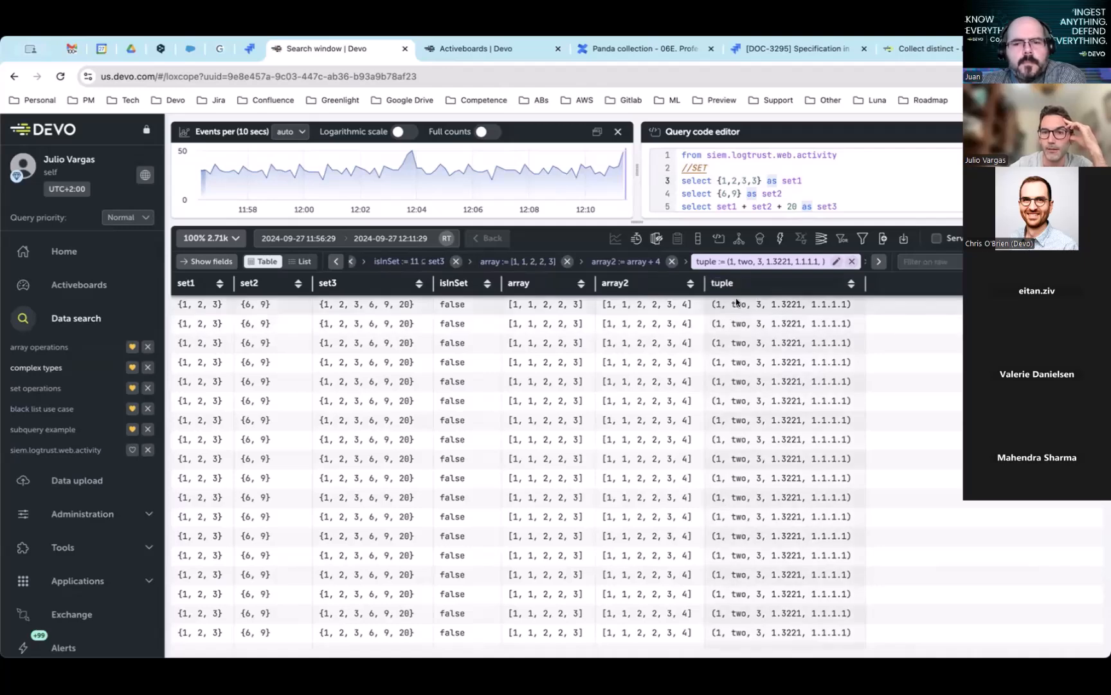
{"action": "left_click", "coordinate": [803, 207]}
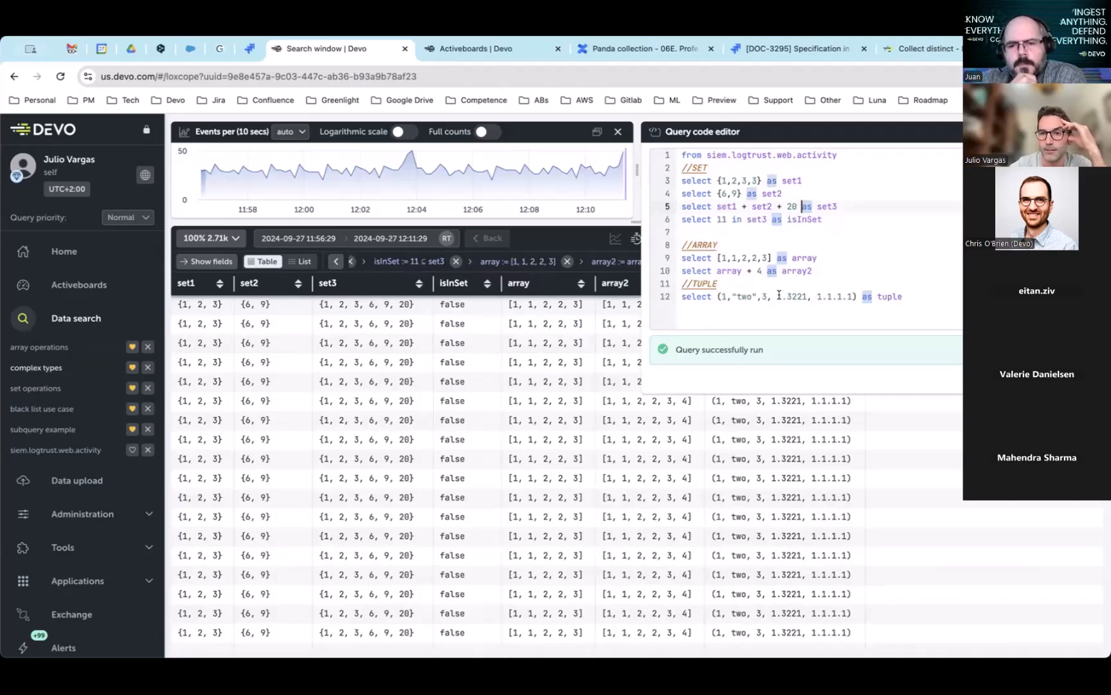
{"action": "double_click", "coordinate": [890, 296]}
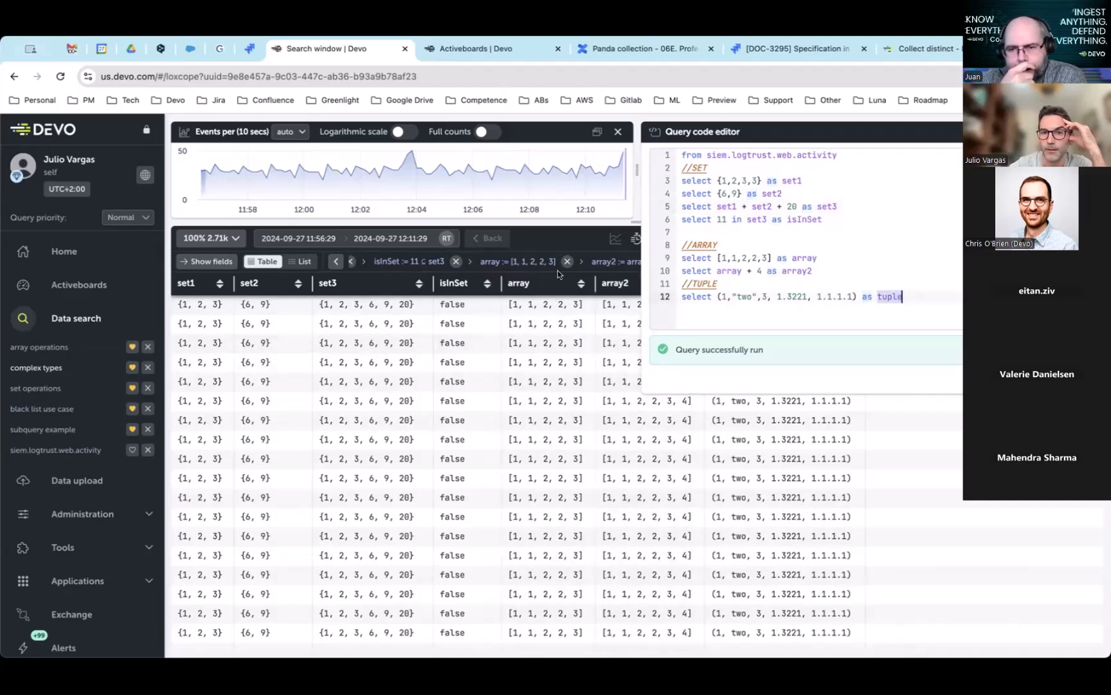
Step: Advance the query to the elem3_float := tuple[3] operation and review its code line
{"action": "left_click", "coordinate": [877, 262]}
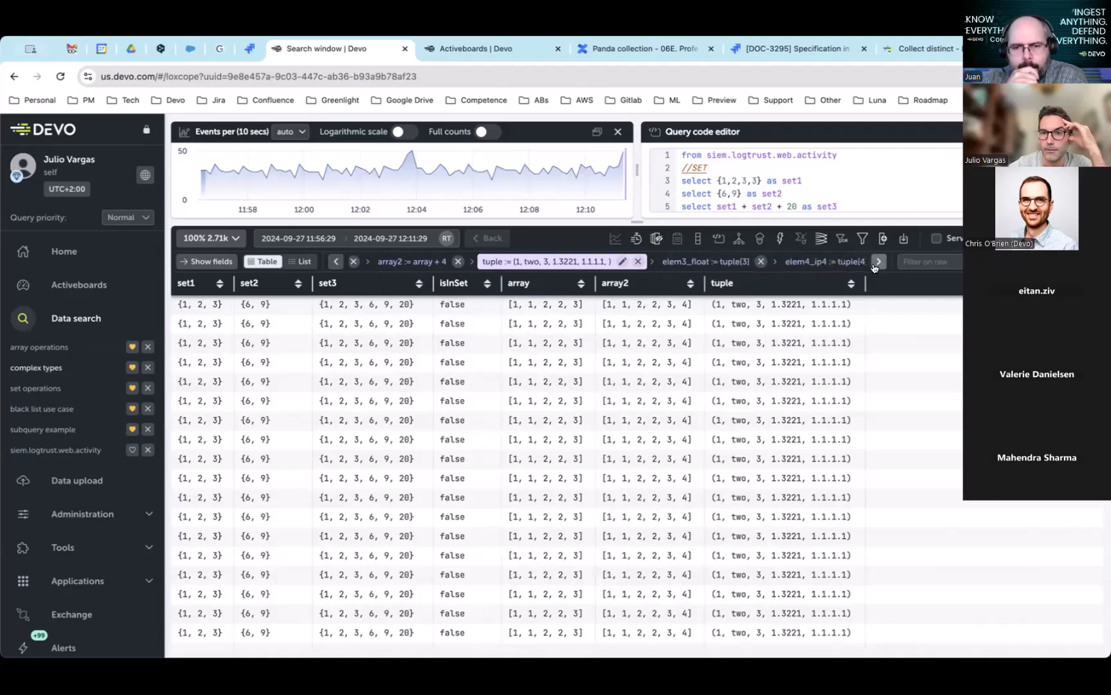
{"action": "left_click", "coordinate": [878, 262]}
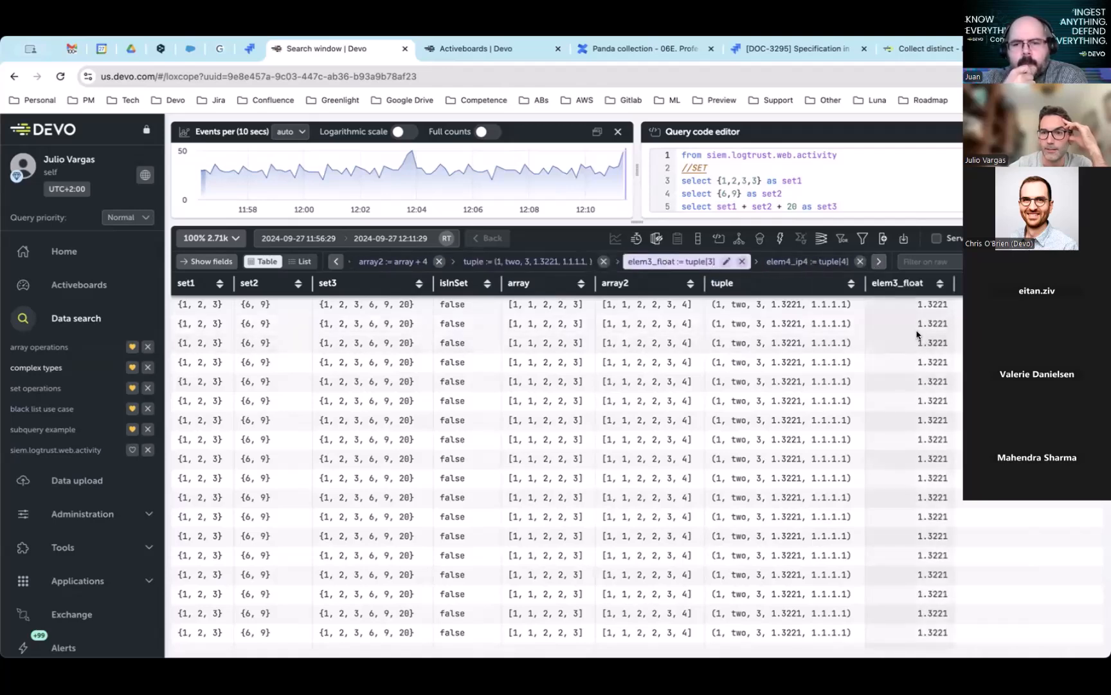
{"action": "left_click", "coordinate": [912, 194]}
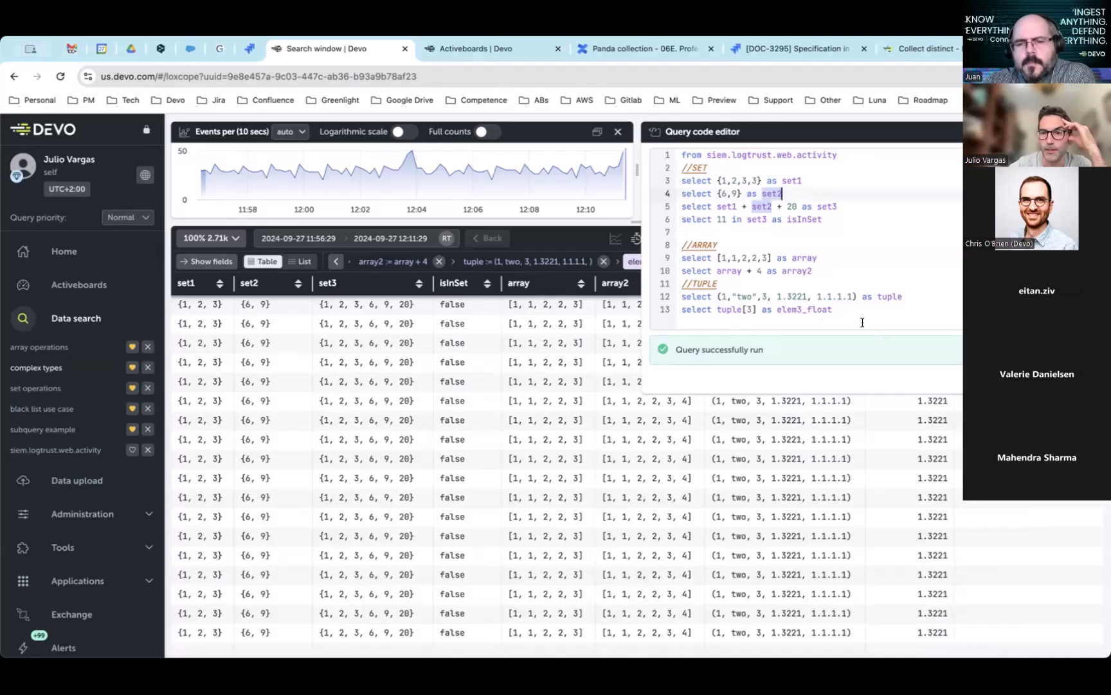
Step: Check the data types of the array, tuple and elem3_float fields in the Field manager
{"action": "left_click", "coordinate": [573, 234]}
{"action": "left_click", "coordinate": [698, 238]}
{"action": "scroll", "coordinate": [655, 475], "scroll_direction": "down", "scroll_amount": 5}
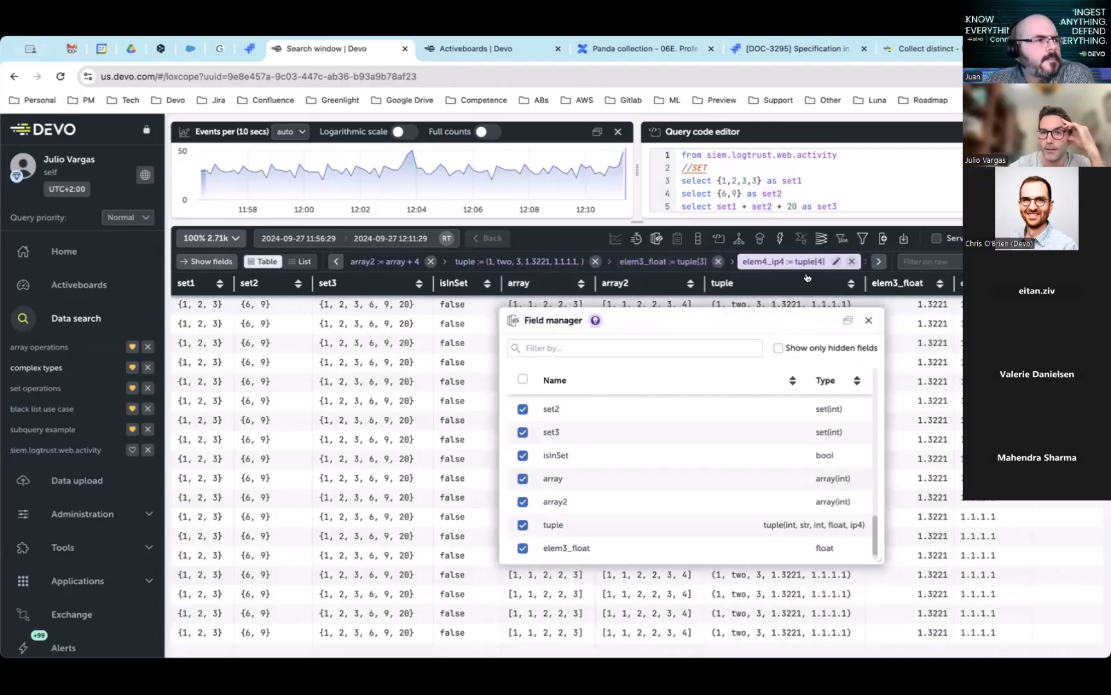
Step: With the query at the elem4_ip4 := tuple[4] operation, close the Field manager and review the tuple element code lines
{"action": "left_click", "coordinate": [841, 188]}
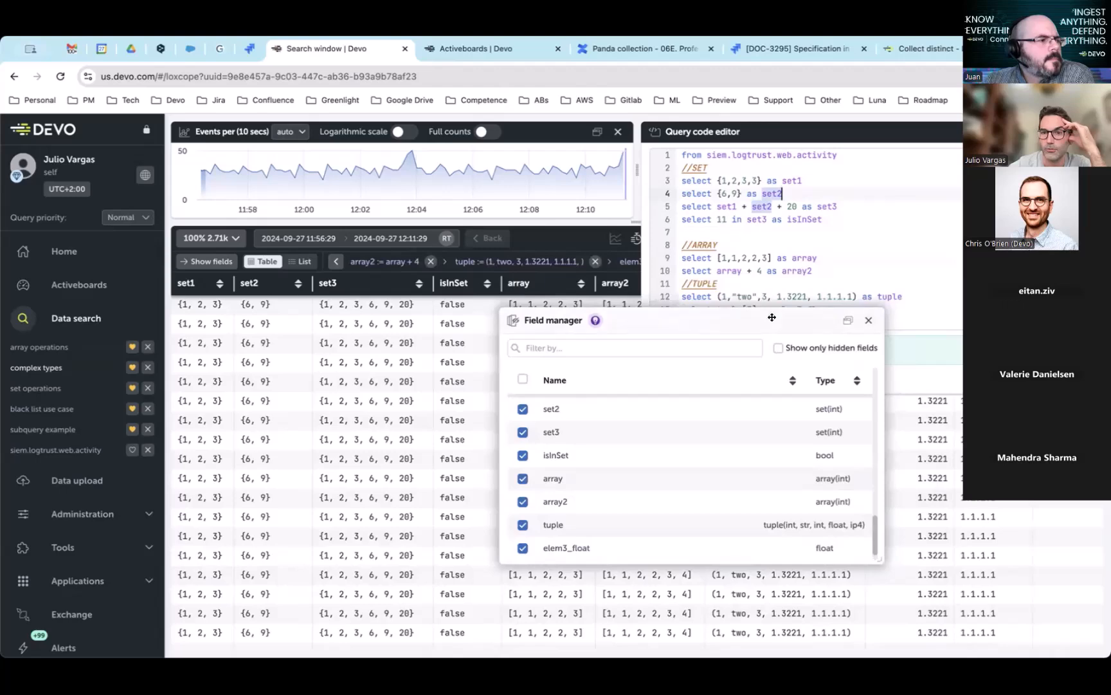
{"action": "left_click", "coordinate": [869, 320]}
{"action": "left_click", "coordinate": [862, 178]}
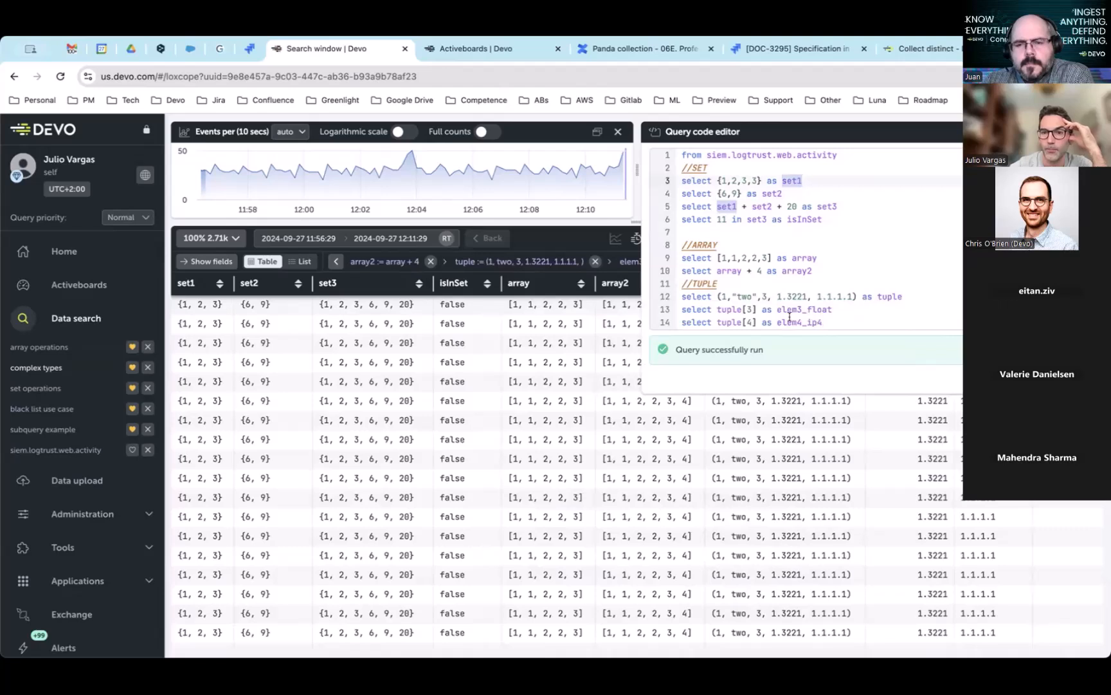
{"action": "left_click", "coordinate": [570, 220]}
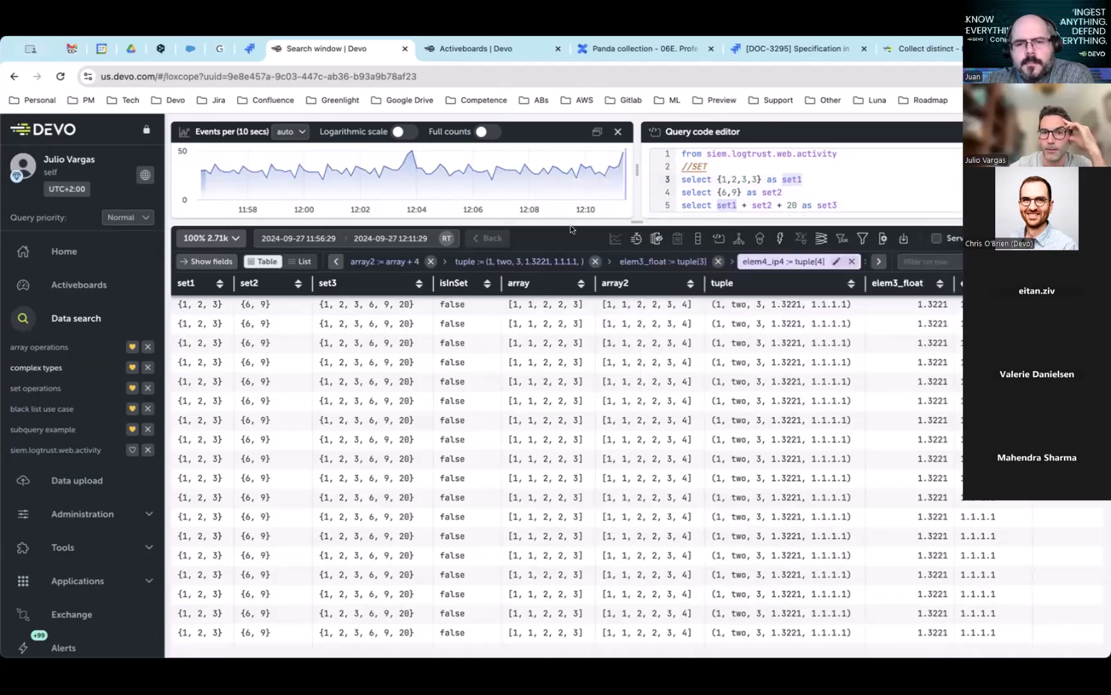
Step: Advance the query to the map1 operation with name, age and country keys and review its code line
{"action": "left_click", "coordinate": [876, 261]}
{"action": "left_click", "coordinate": [876, 260]}
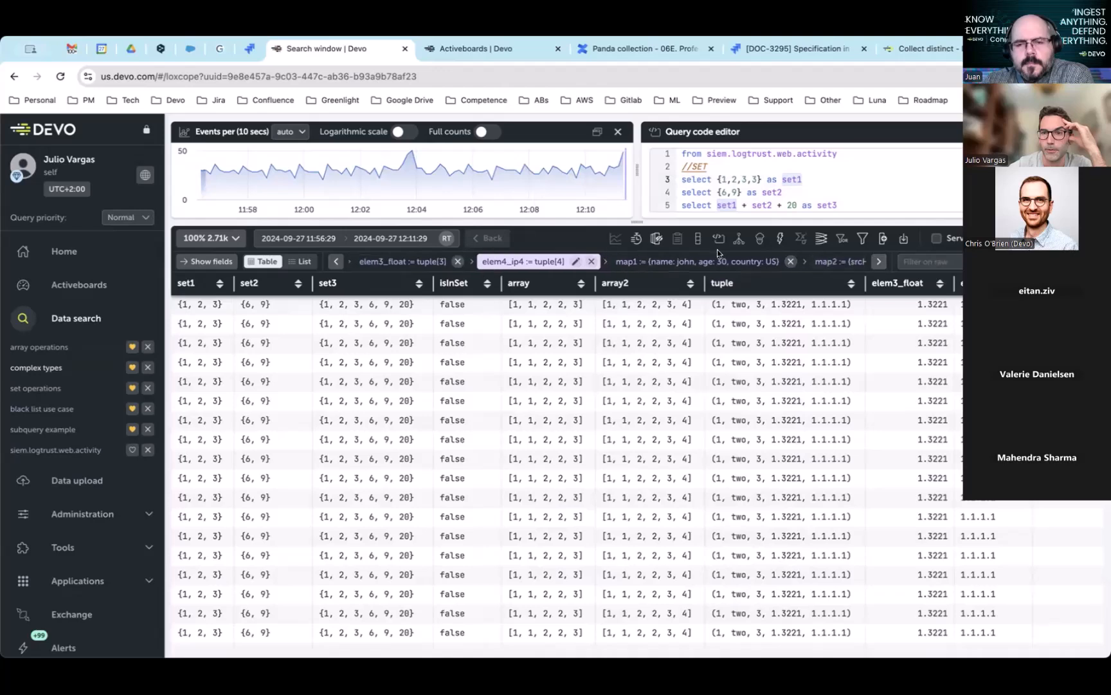
{"action": "left_click", "coordinate": [715, 258]}
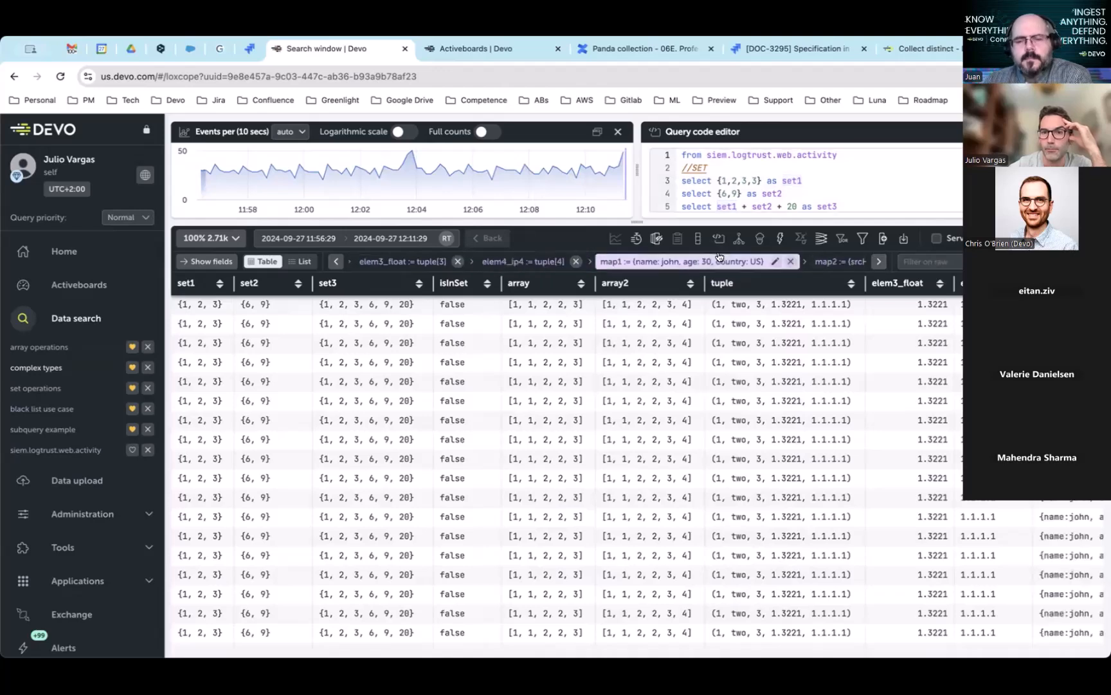
{"action": "left_click", "coordinate": [746, 181]}
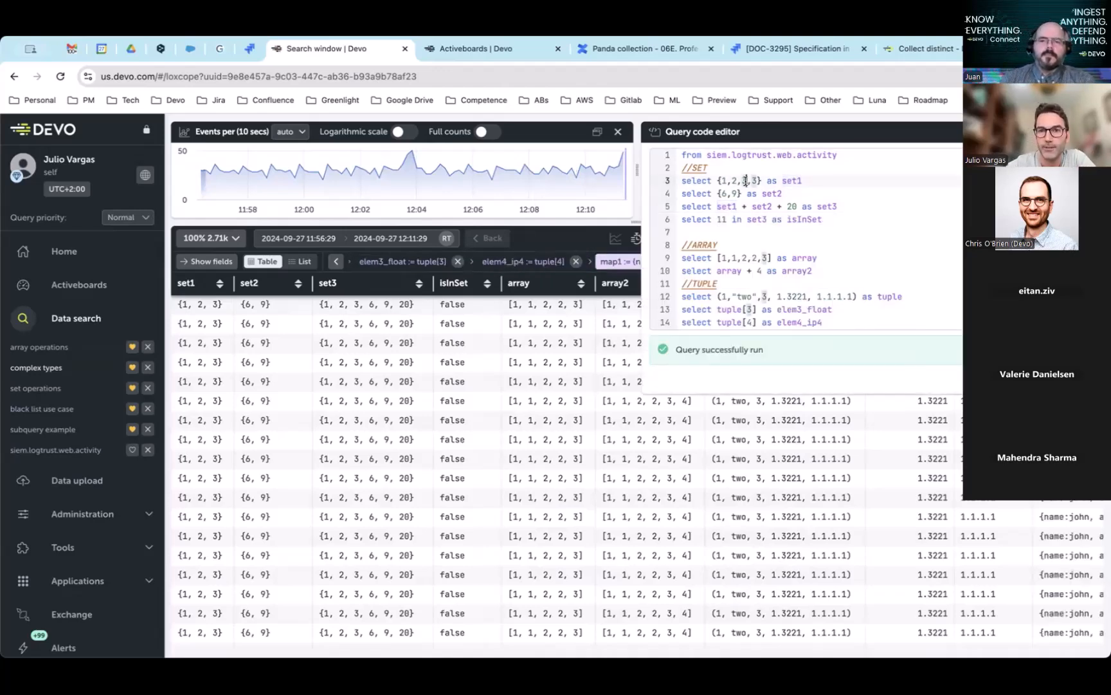
{"action": "scroll", "coordinate": [734, 290], "scroll_direction": "down", "scroll_amount": 1}
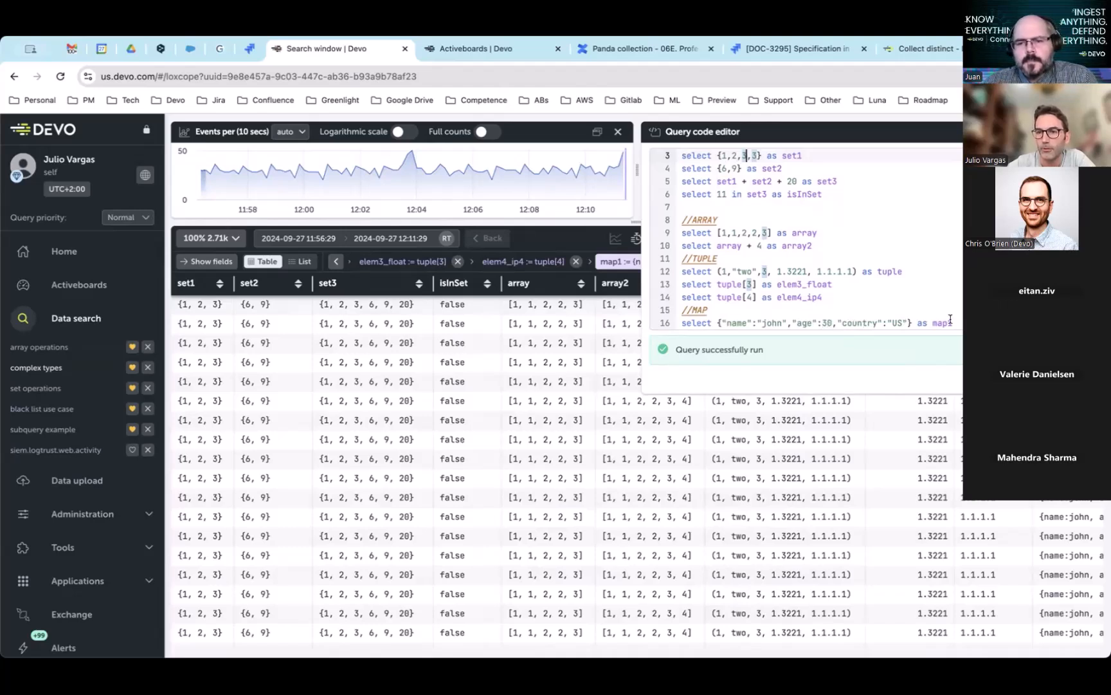
Step: With the query at the map2 operation, review its srcHost and mm2country code line and the map1 and map2 columns
{"action": "left_click", "coordinate": [572, 235]}
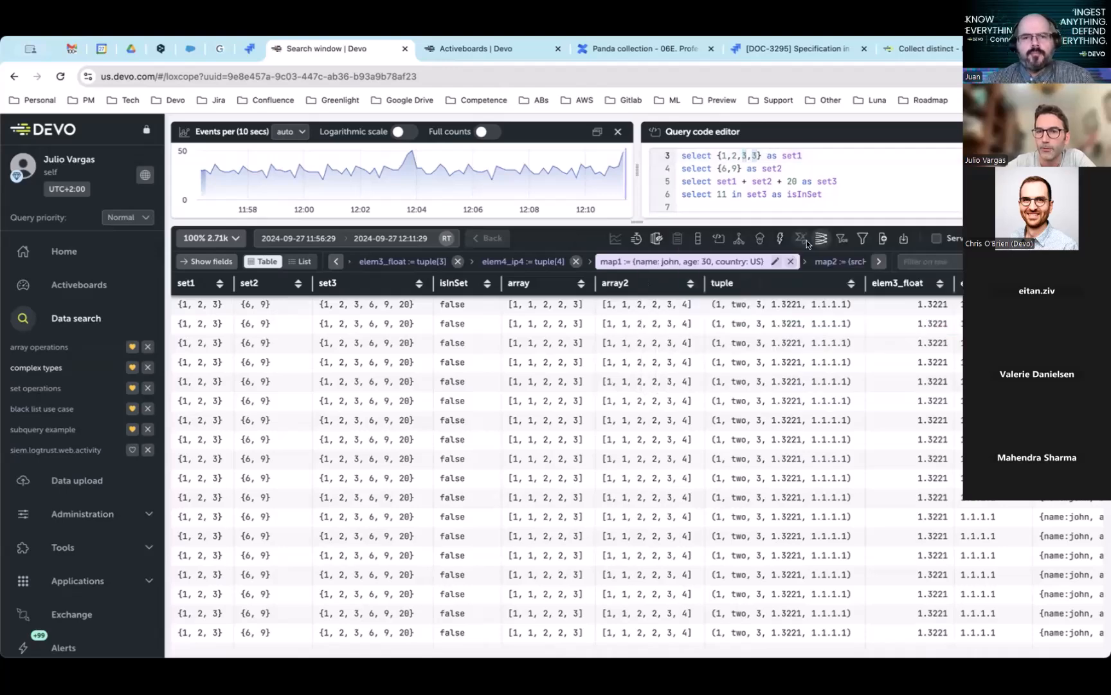
{"action": "left_click", "coordinate": [801, 183]}
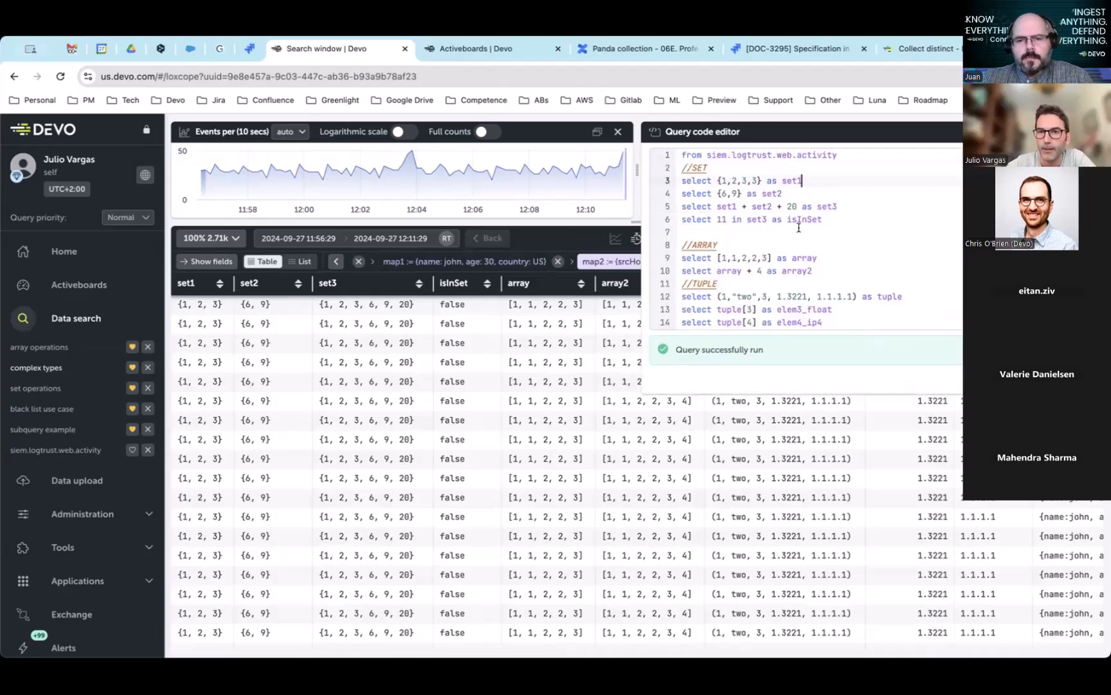
{"action": "scroll", "coordinate": [817, 313], "scroll_direction": "down", "scroll_amount": 1}
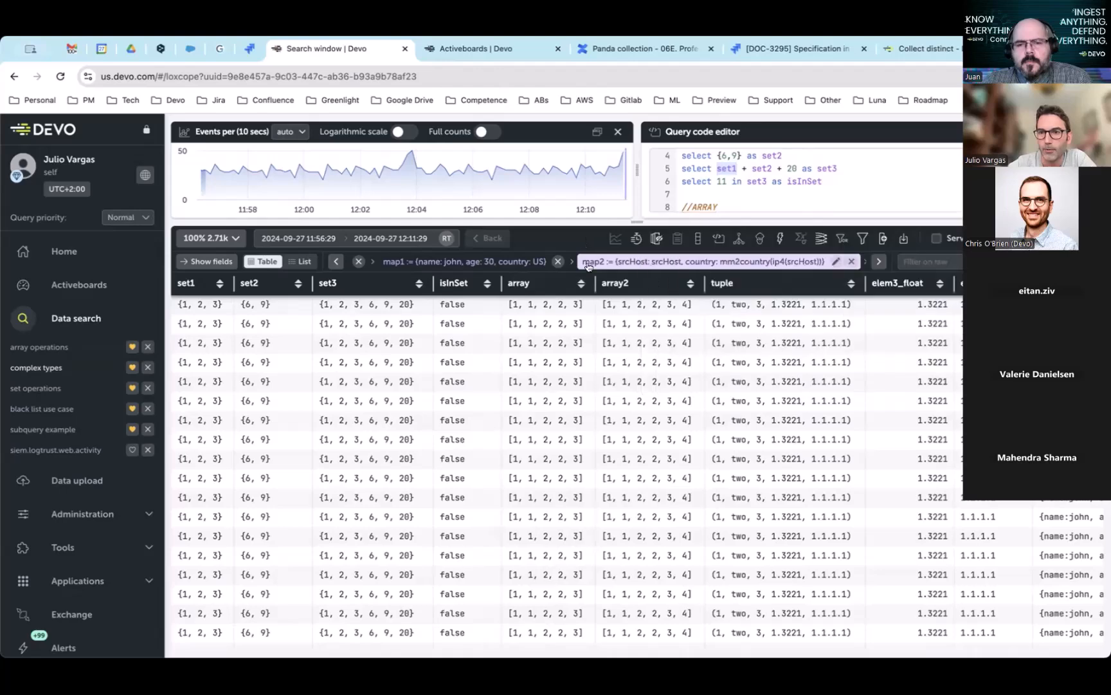
{"action": "scroll", "coordinate": [629, 384], "scroll_direction": "right", "scroll_amount": 5}
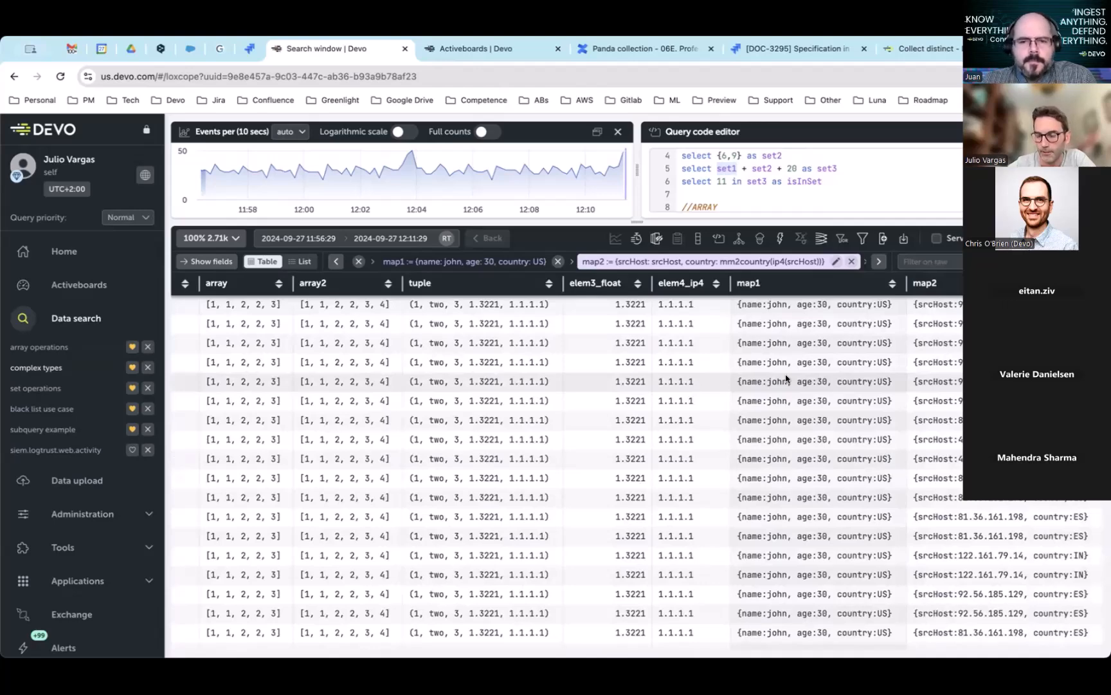
{"action": "left_click", "coordinate": [826, 168]}
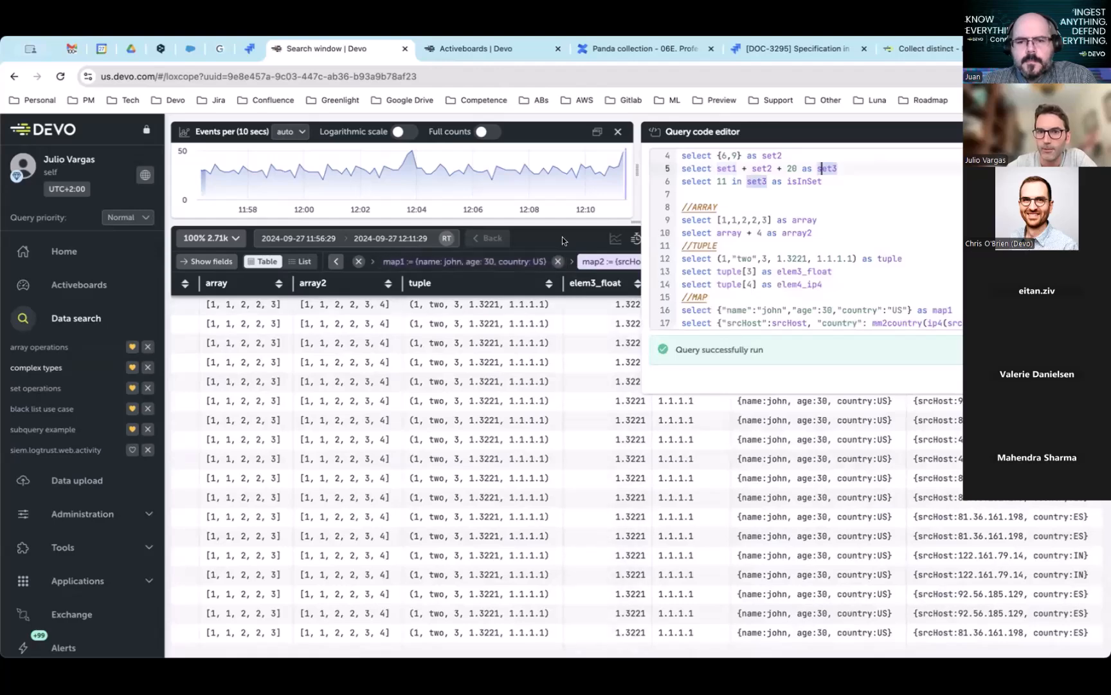
{"action": "left_click", "coordinate": [553, 238]}
Step: Advance the query to the map1_name := map1[name] operation and review the MAP section of the query code
{"action": "left_click", "coordinate": [880, 261]}
{"action": "left_click", "coordinate": [803, 262]}
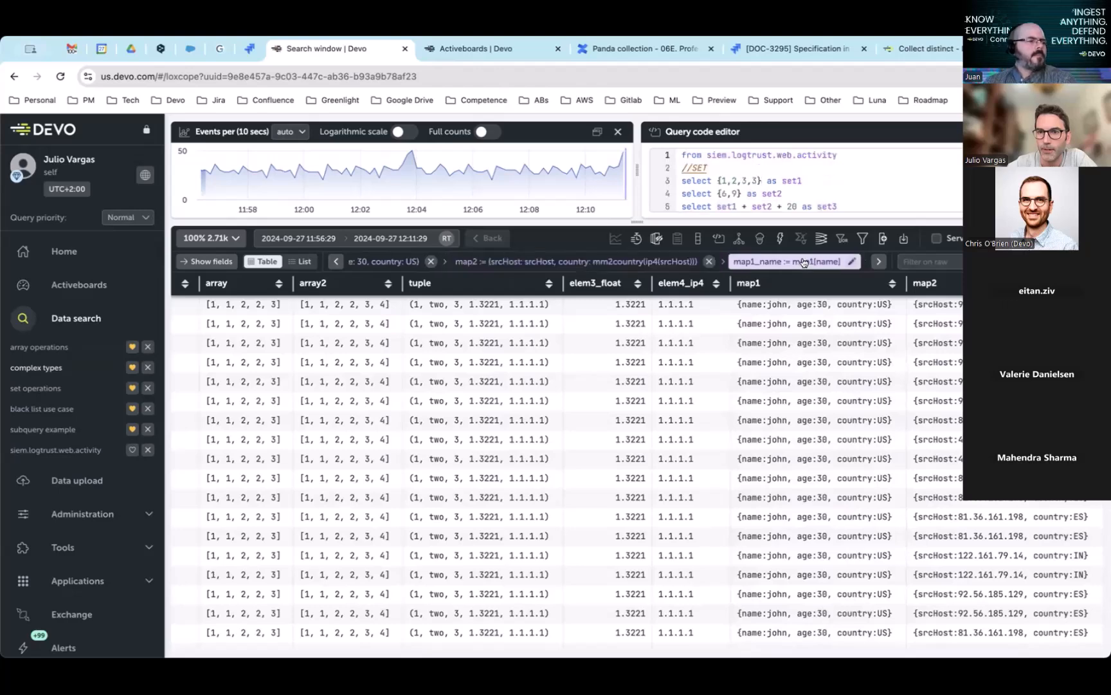
{"action": "left_click", "coordinate": [864, 166]}
{"action": "scroll", "coordinate": [855, 294], "scroll_direction": "down", "scroll_amount": 3}
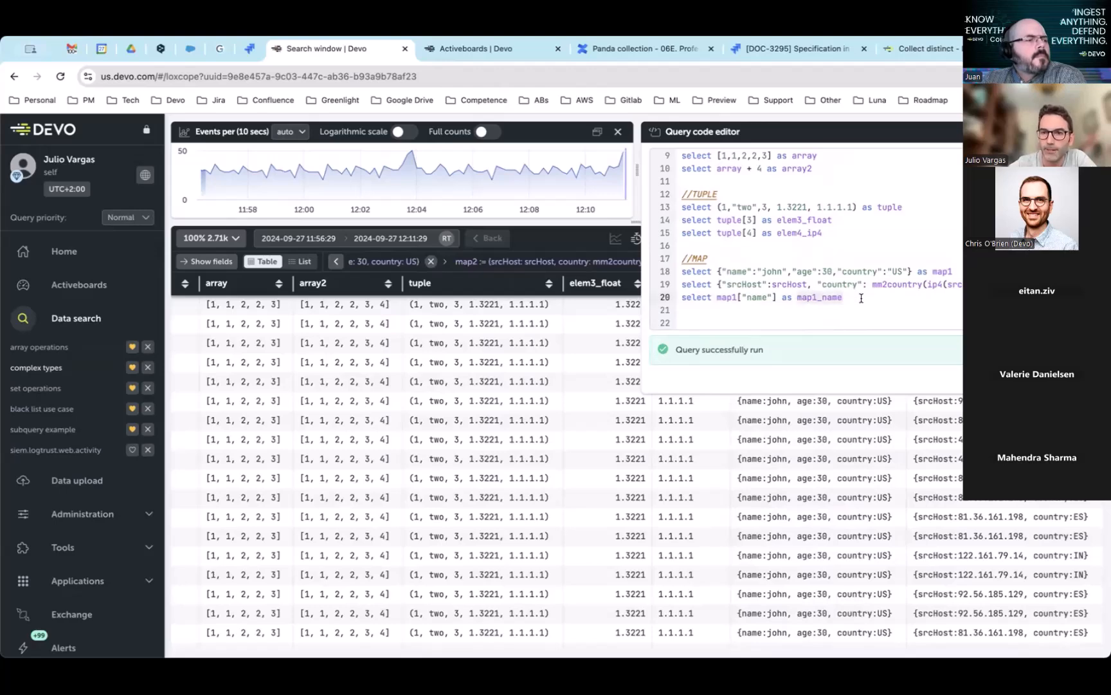
{"action": "left_click", "coordinate": [576, 244]}
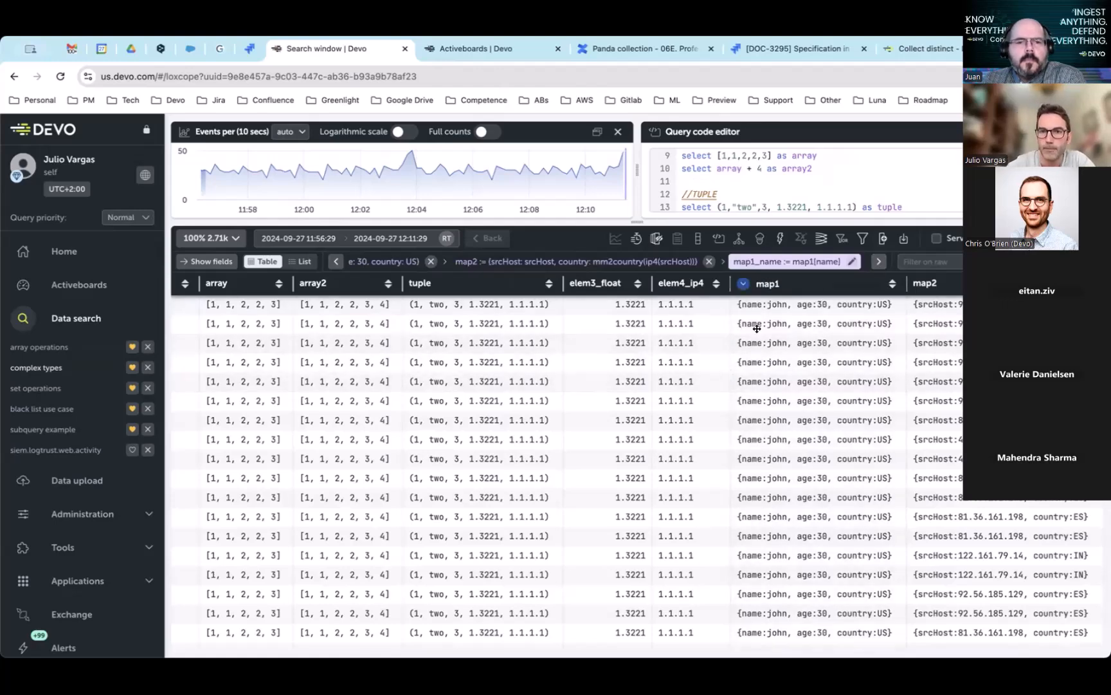
{"action": "left_click", "coordinate": [794, 180]}
{"action": "scroll", "coordinate": [794, 181], "scroll_direction": "up", "scroll_amount": 2}
{"action": "scroll", "coordinate": [794, 180], "scroll_direction": "down", "scroll_amount": 2}
{"action": "scroll", "coordinate": [795, 180], "scroll_direction": "up", "scroll_amount": 2}
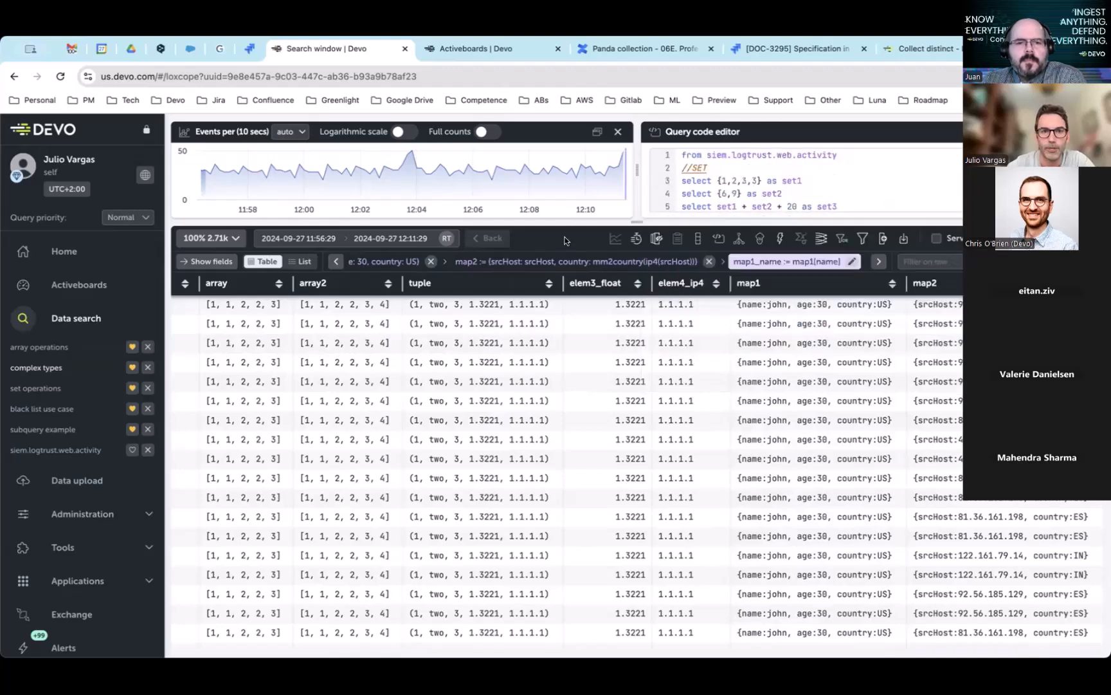
Step: Open the set operations query and look through the srcHost values of the siem.logtrust.web.activity table
{"action": "double_click", "coordinate": [40, 386]}
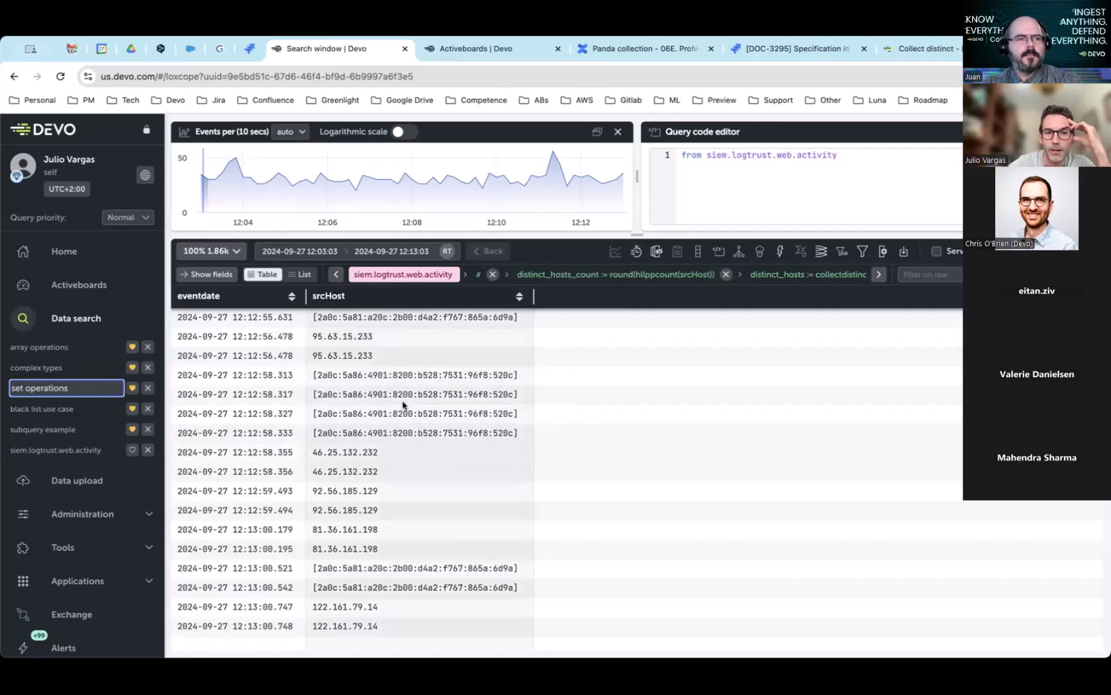
{"action": "scroll", "coordinate": [372, 377], "scroll_direction": "down", "scroll_amount": 2}
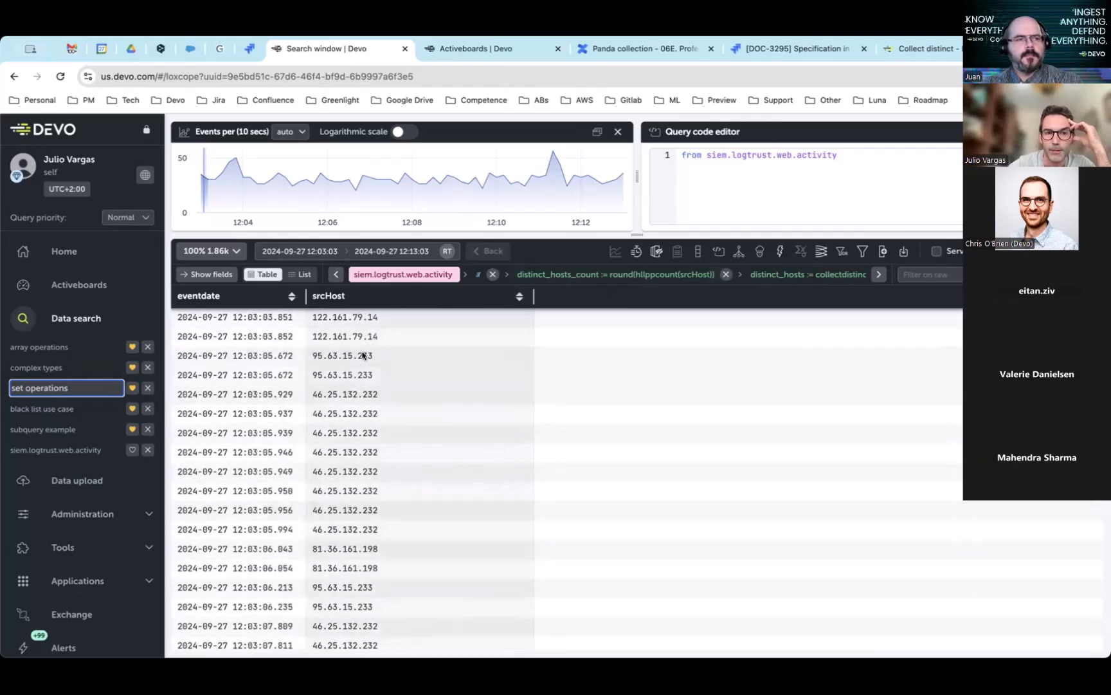
{"action": "scroll", "coordinate": [362, 355], "scroll_direction": "down", "scroll_amount": 4}
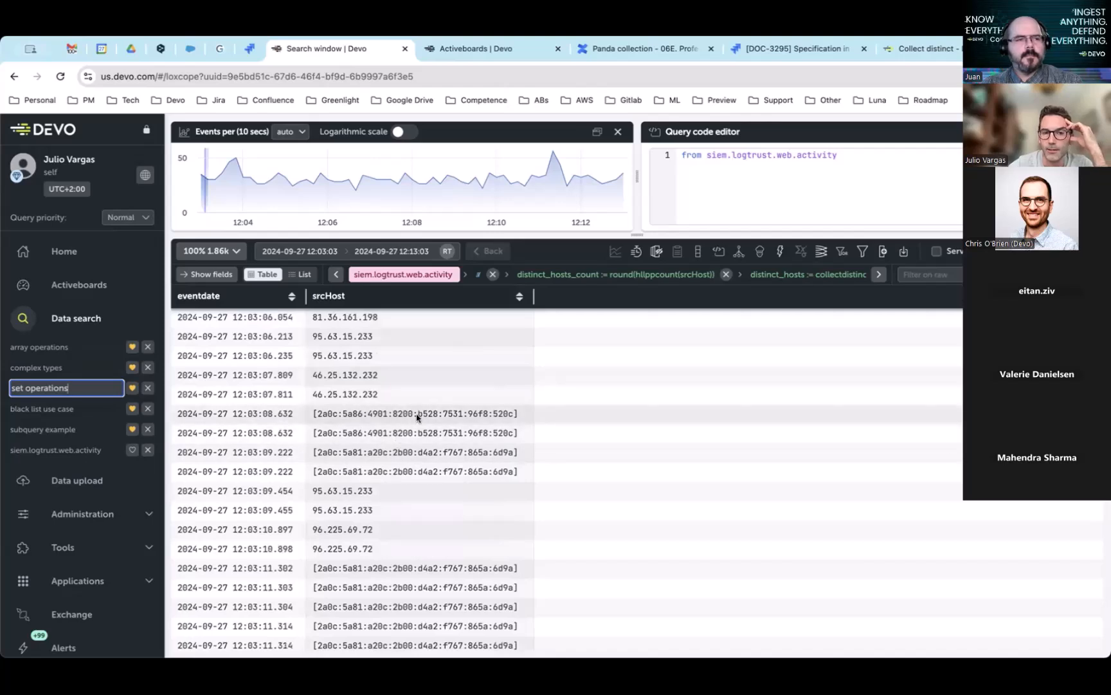
{"action": "scroll", "coordinate": [416, 399], "scroll_direction": "up", "scroll_amount": 4}
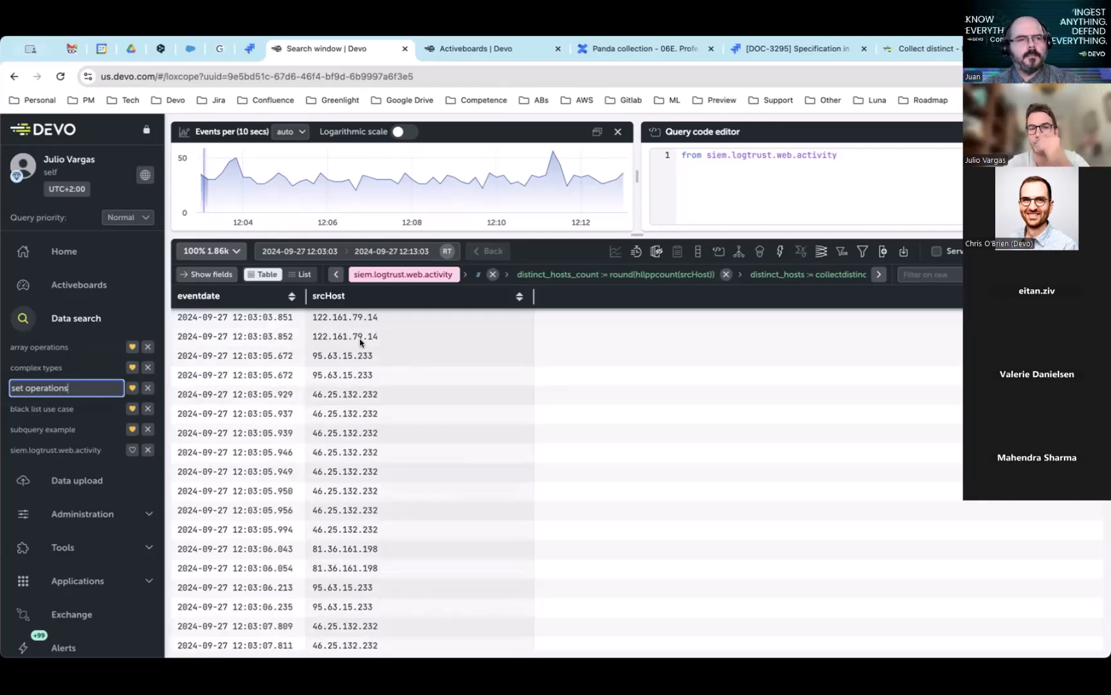
Step: Advance the query to the distinct_hosts_count := round(hllppcount(srcHost)) operation and review the hllppcount and round functions in its code
{"action": "left_click", "coordinate": [545, 276]}
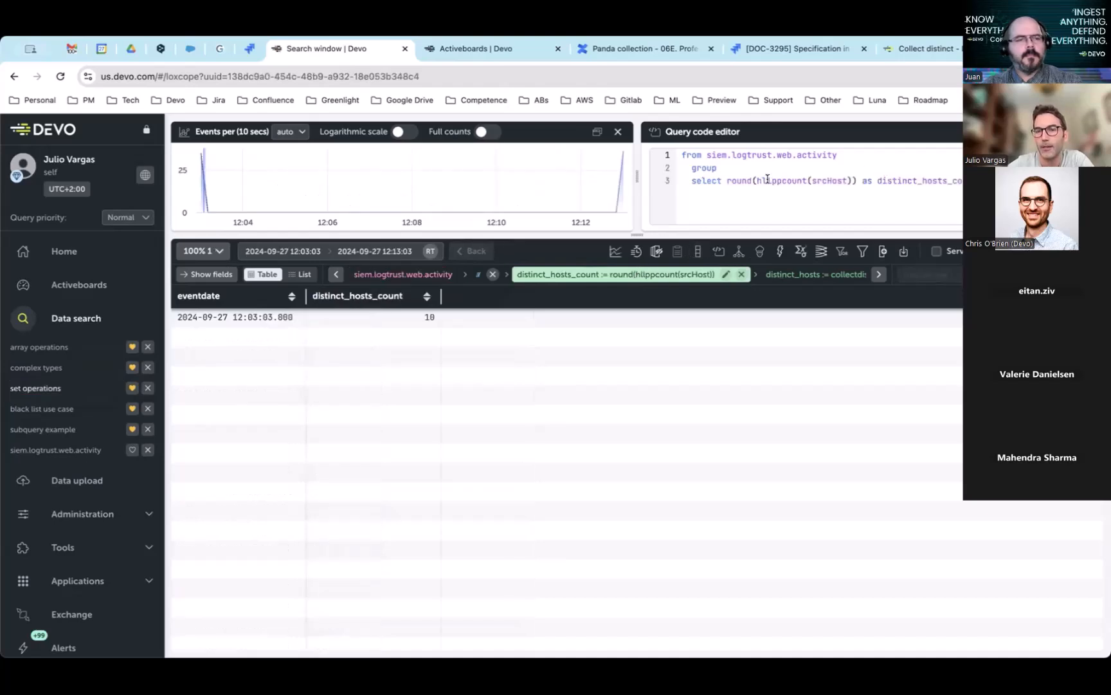
{"action": "left_click", "coordinate": [781, 180]}
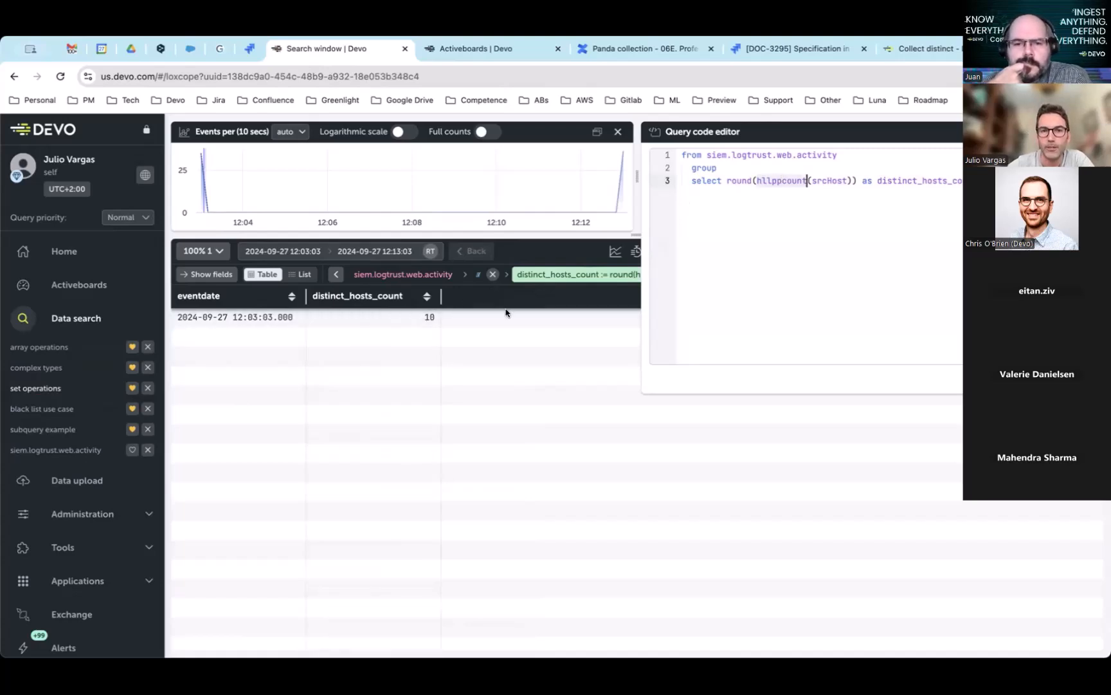
{"action": "left_click", "coordinate": [745, 181]}
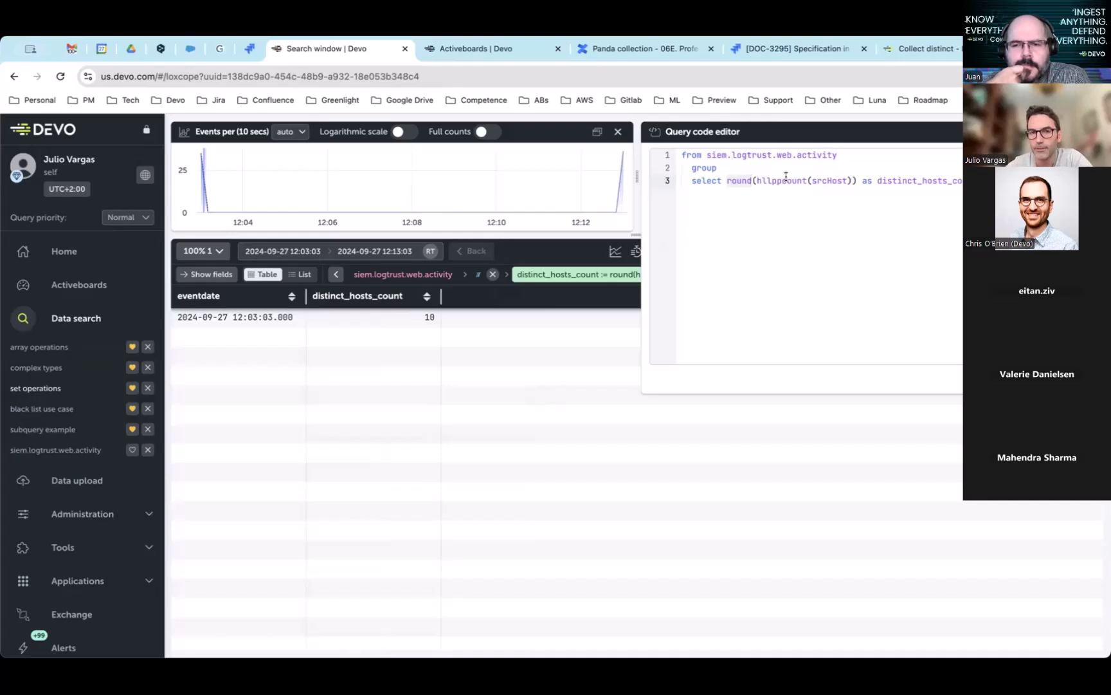
{"action": "left_click", "coordinate": [573, 256]}
Step: Advance the query to the distinct_hosts := collectdistinct(srcHost) operation and review its code line and the distinct_hosts_count column
{"action": "left_click", "coordinate": [820, 276]}
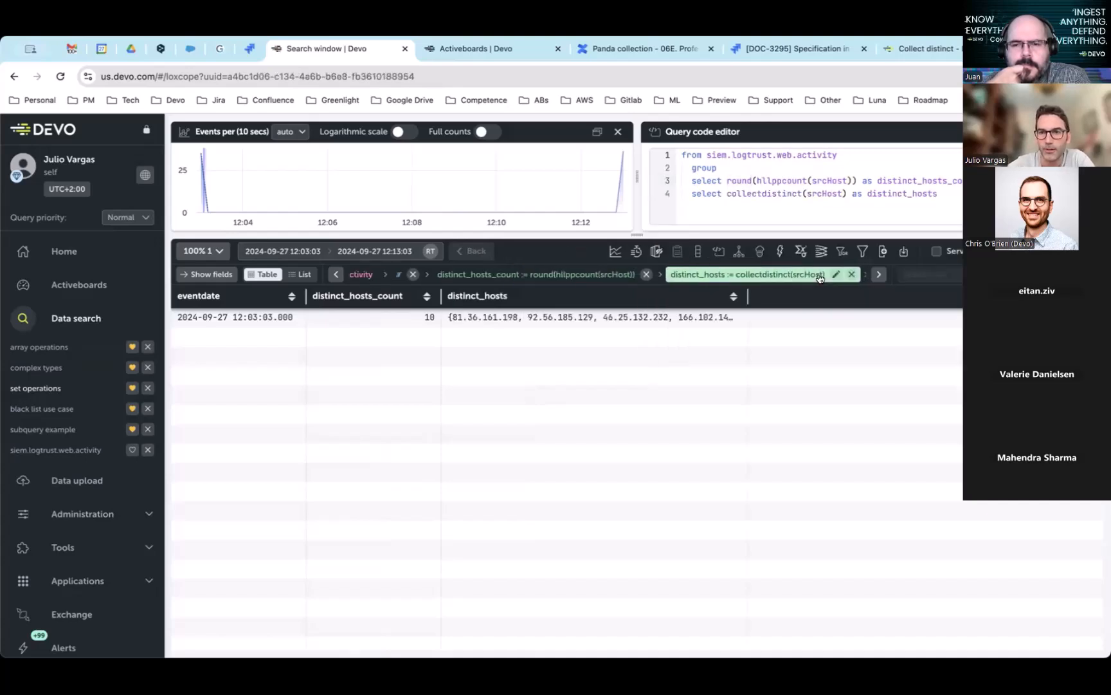
{"action": "left_click", "coordinate": [766, 196]}
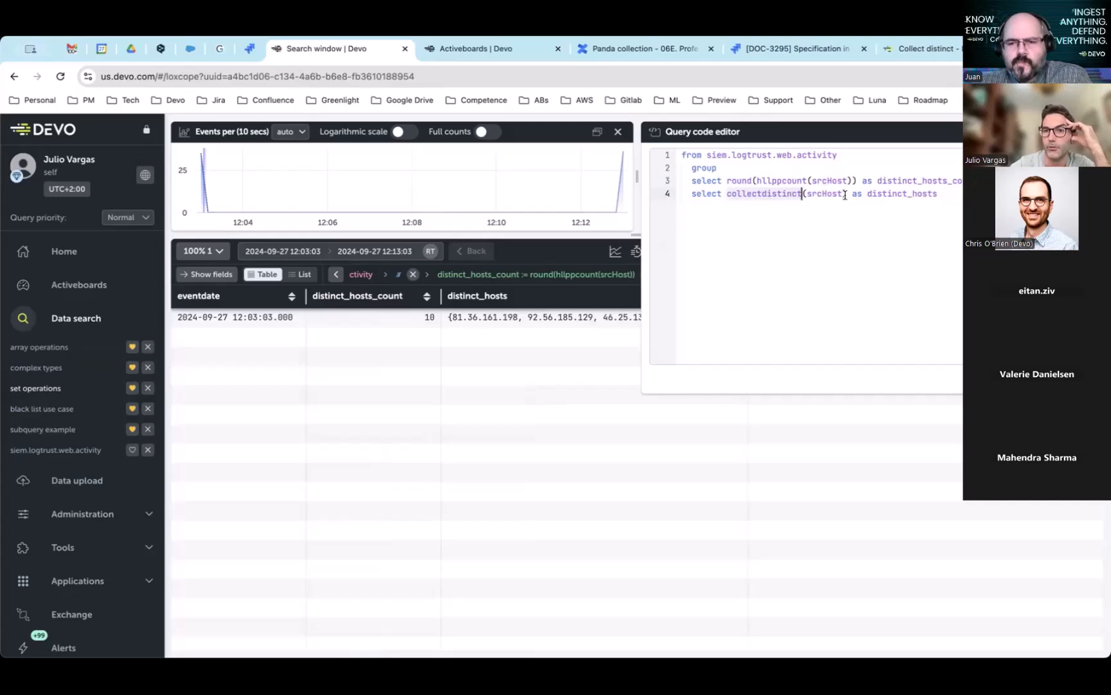
{"action": "key", "text": "End"}
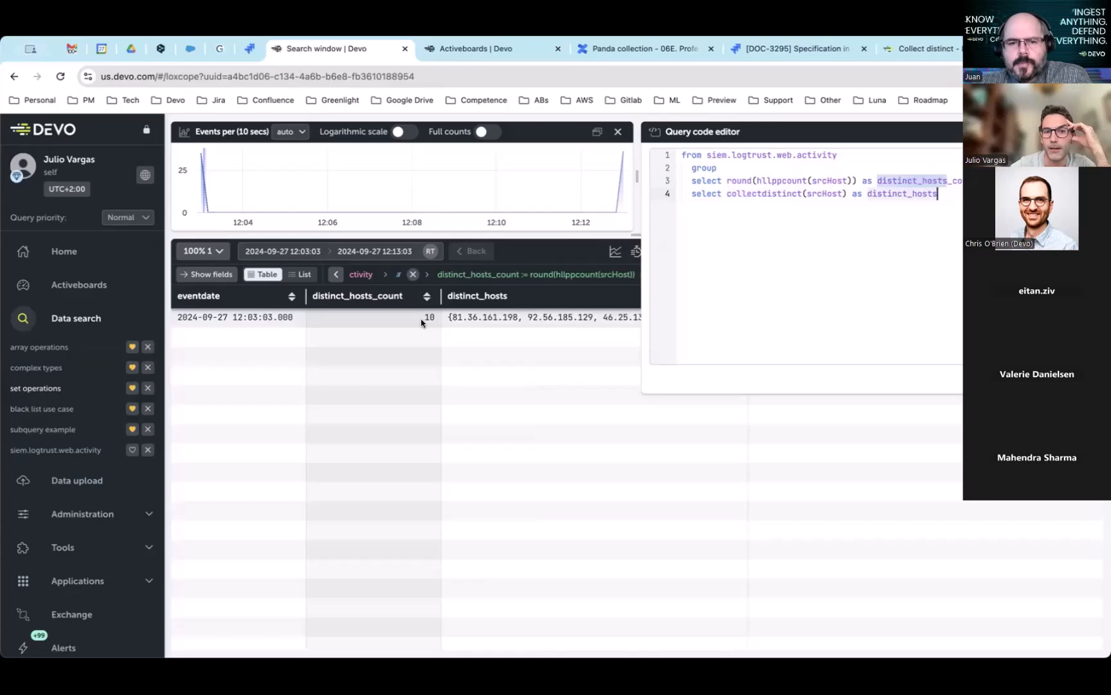
{"action": "key", "text": "ctrl+Return"}
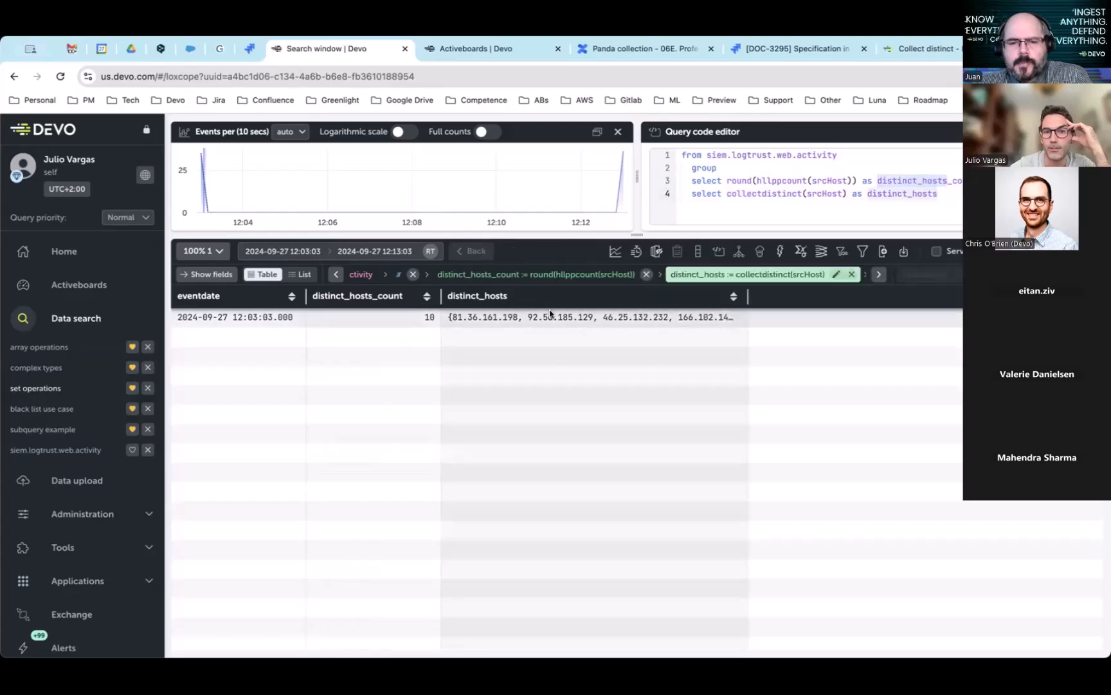
Step: Inspect the full value of the distinct_hosts cell and check the field types in the Field manager, closing both views
{"action": "double_click", "coordinate": [586, 319]}
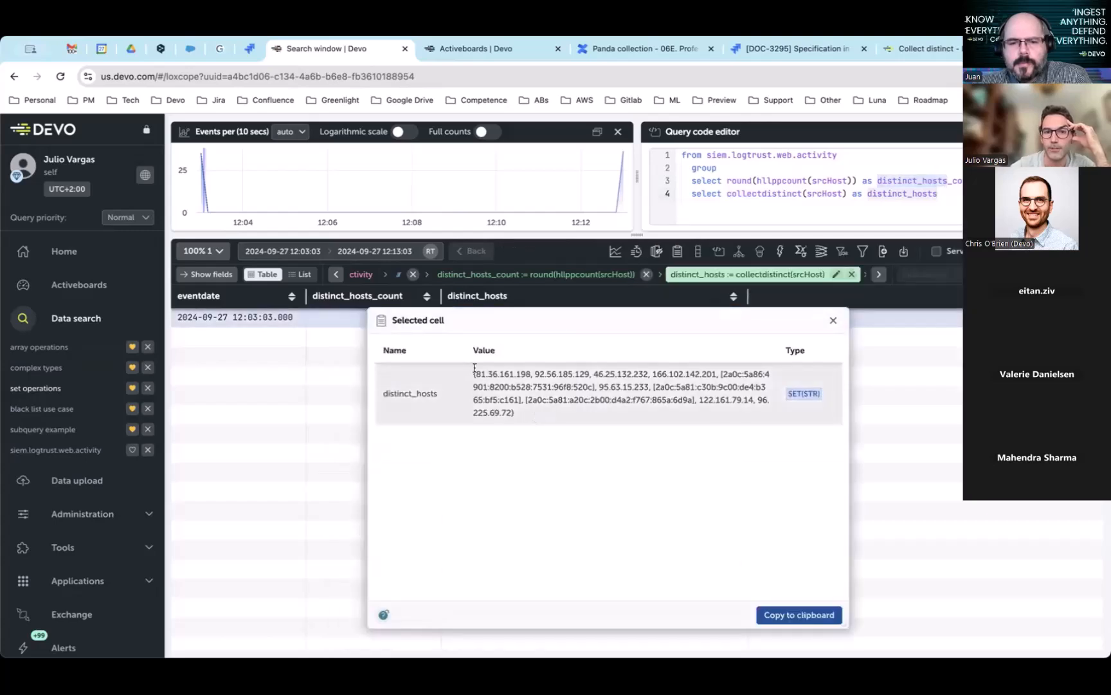
{"action": "left_click_drag", "start_coordinate": [478, 371], "coordinate": [518, 415]}
{"action": "left_click", "coordinate": [522, 418]}
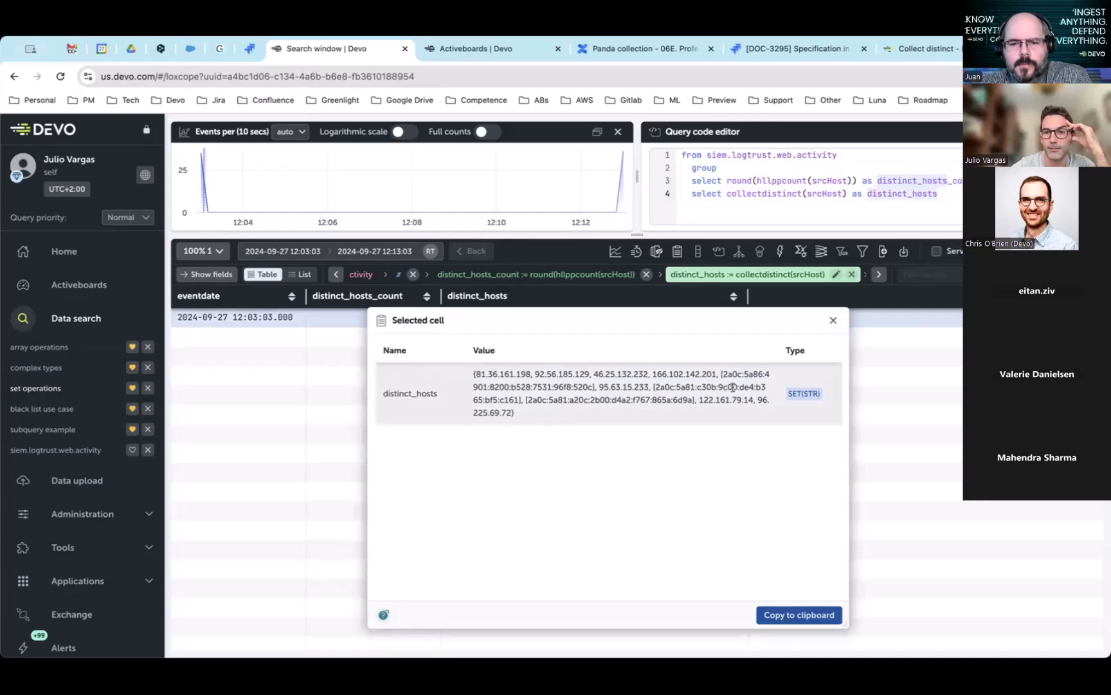
{"action": "left_click", "coordinate": [832, 320]}
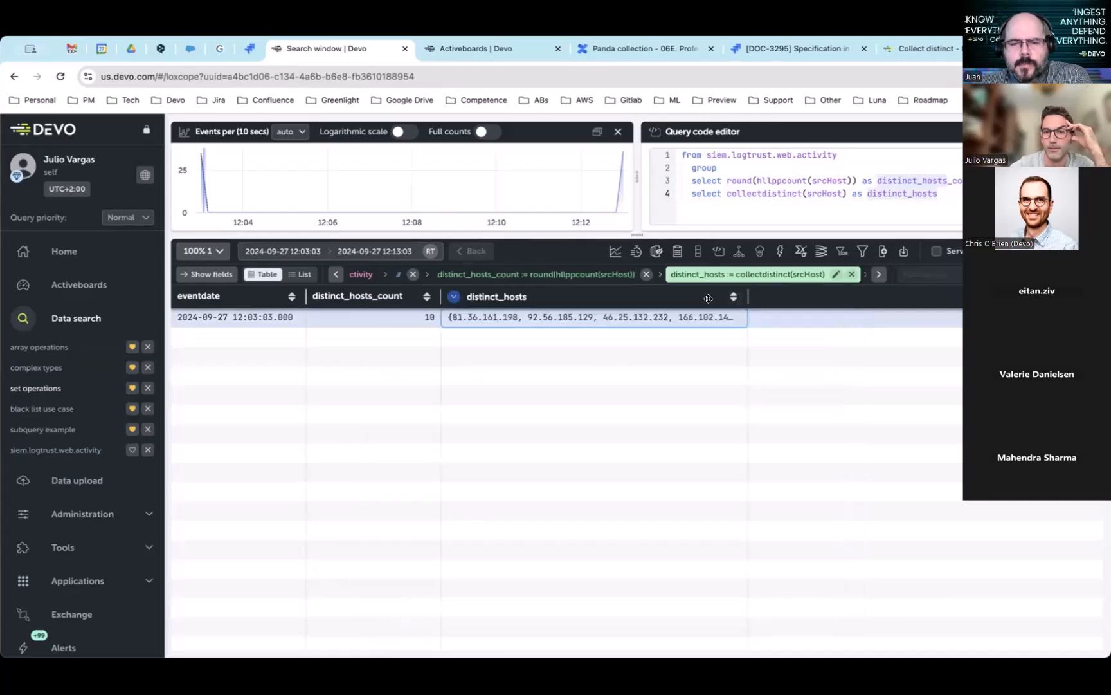
{"action": "left_click", "coordinate": [675, 304]}
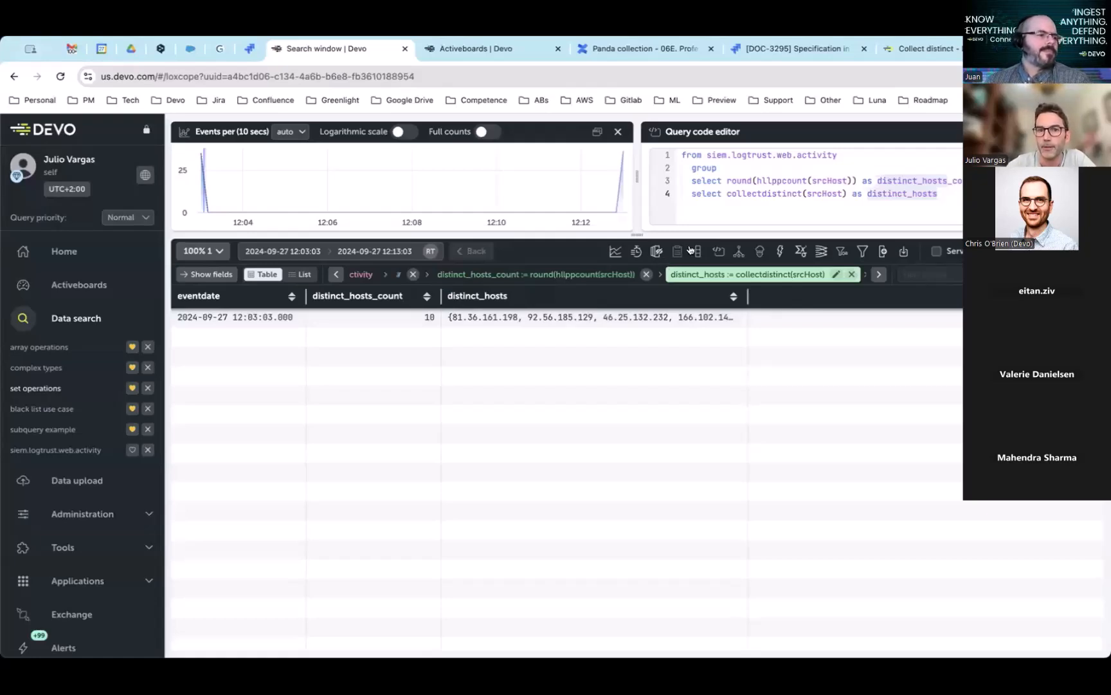
{"action": "left_click", "coordinate": [656, 251]}
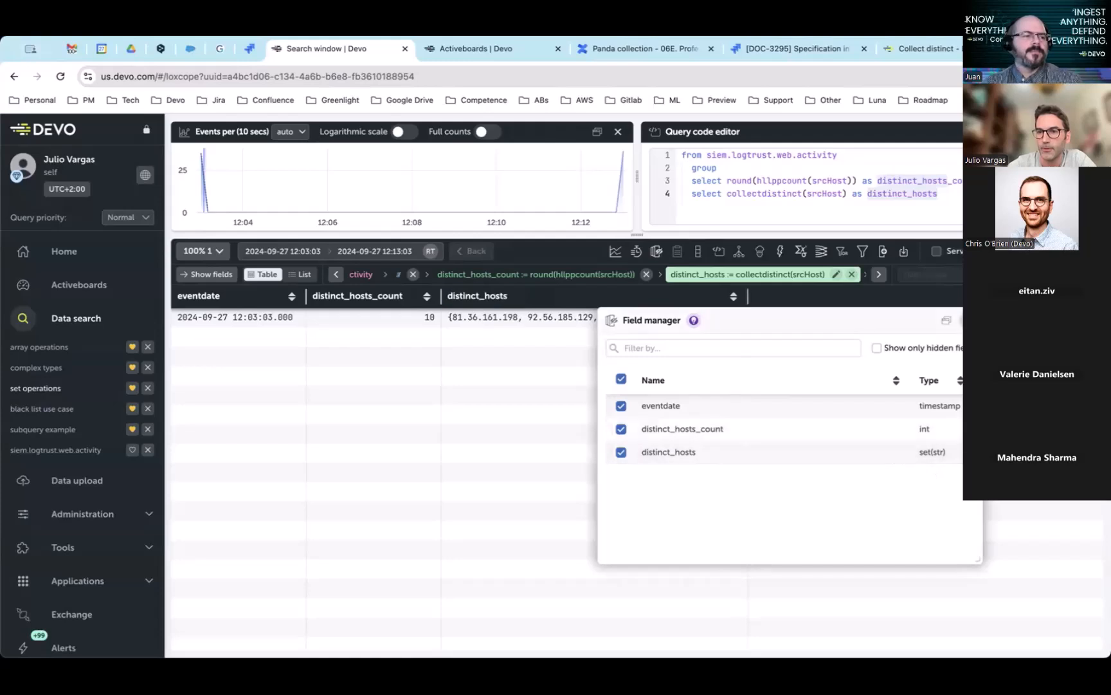
{"action": "left_click", "coordinate": [967, 320]}
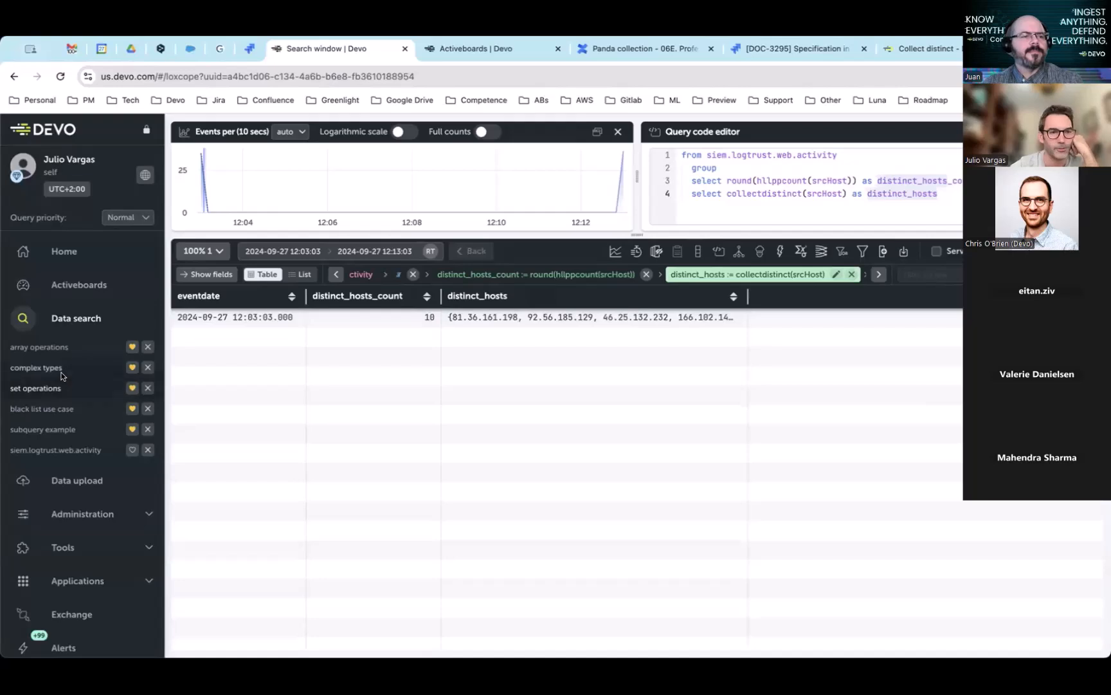
Step: Open the array operations query and review the code lines defining array as [1,2,3] and array2 as array + 4
{"action": "left_click", "coordinate": [58, 353]}
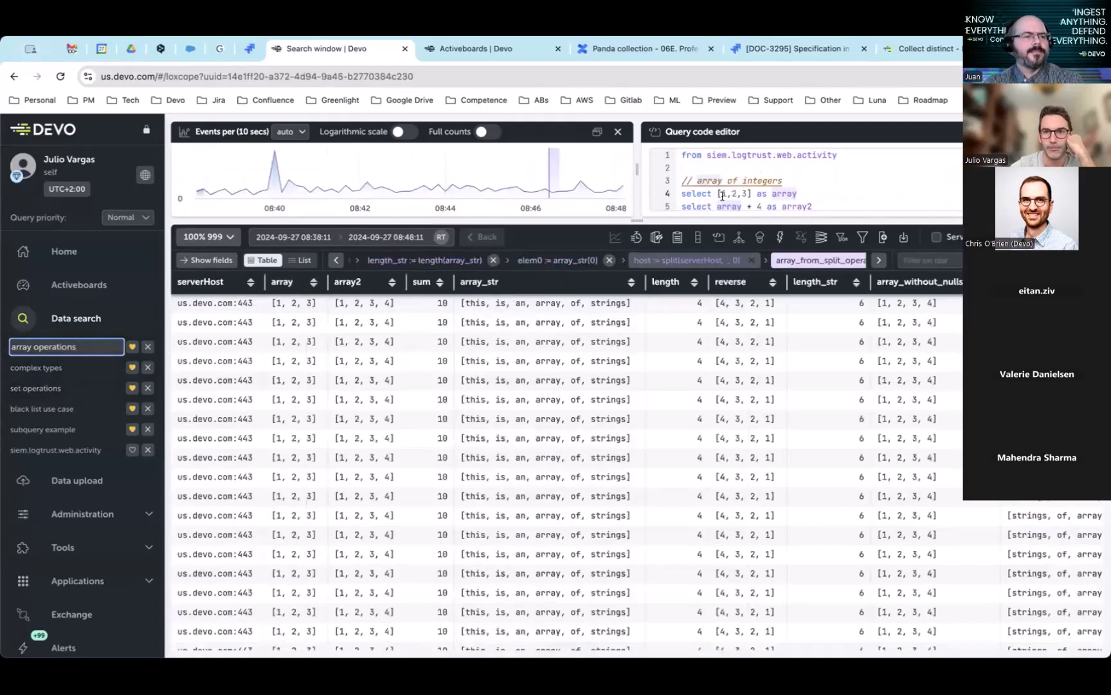
{"action": "left_click", "coordinate": [806, 176]}
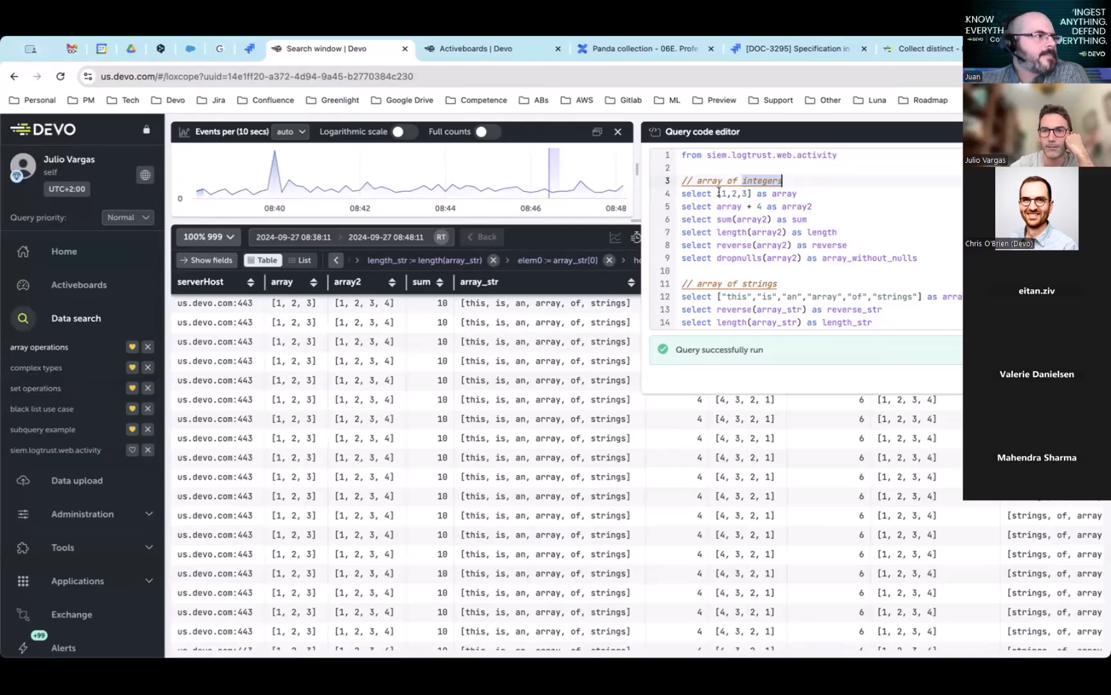
{"action": "left_click_drag", "start_coordinate": [801, 194], "coordinate": [667, 197]}
{"action": "left_click_drag", "start_coordinate": [816, 208], "coordinate": [678, 213]}
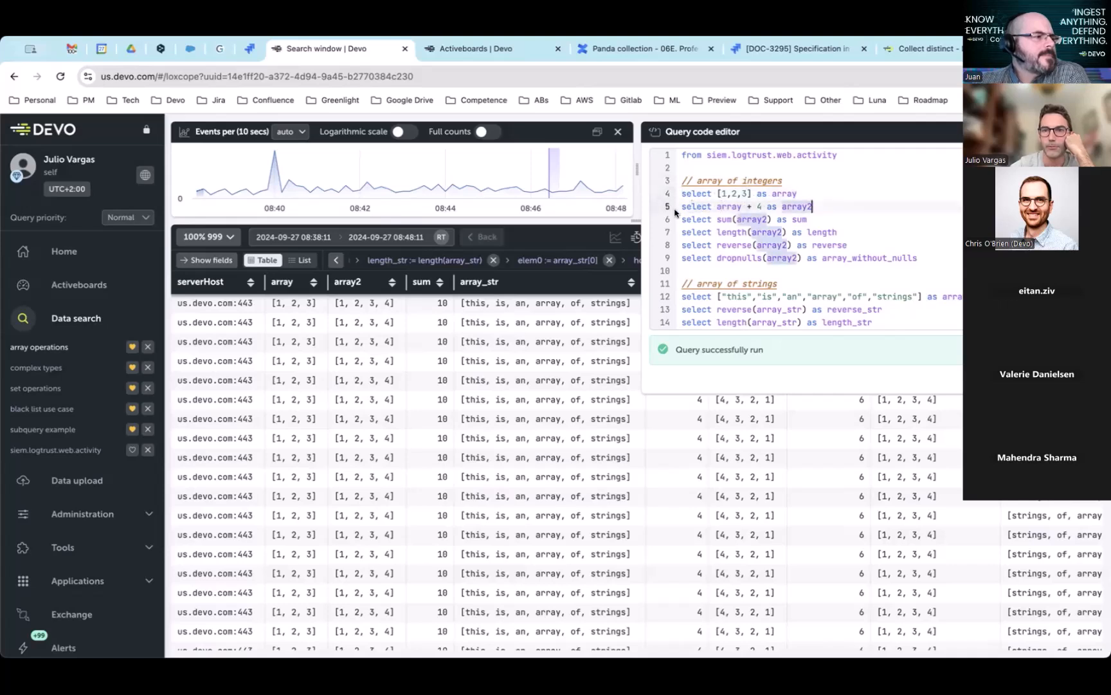
{"action": "left_click", "coordinate": [797, 218]}
{"action": "left_click", "coordinate": [804, 207]}
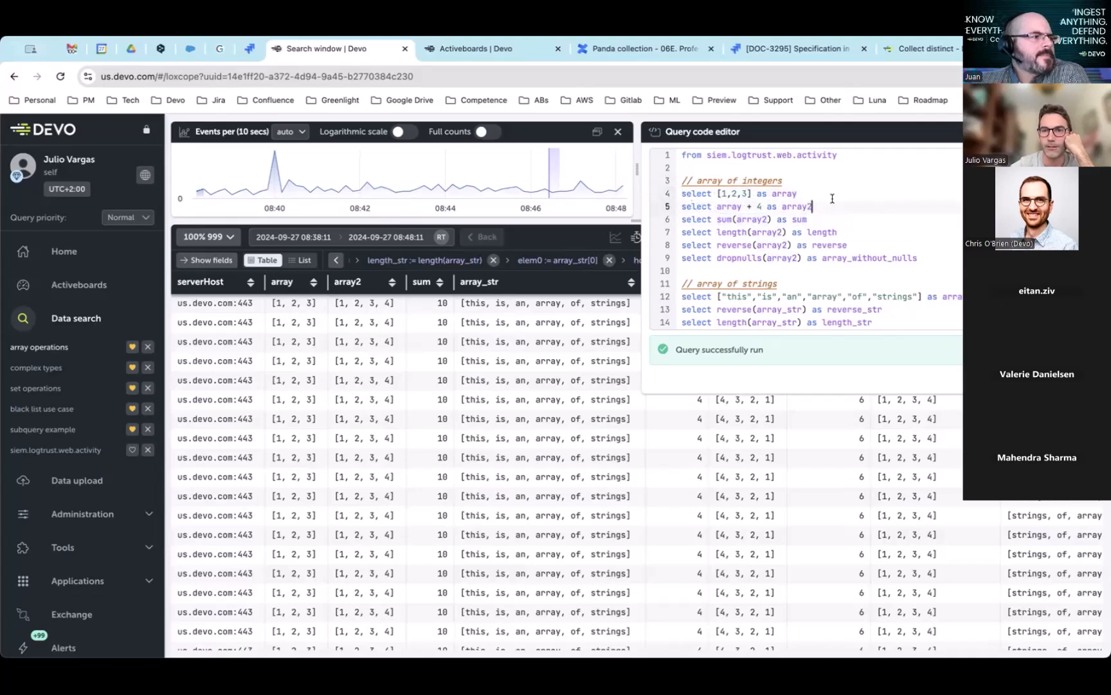
Step: Review the sum(array2) and length(array2) code lines against the result columns of the array operations query
{"action": "left_click", "coordinate": [732, 219]}
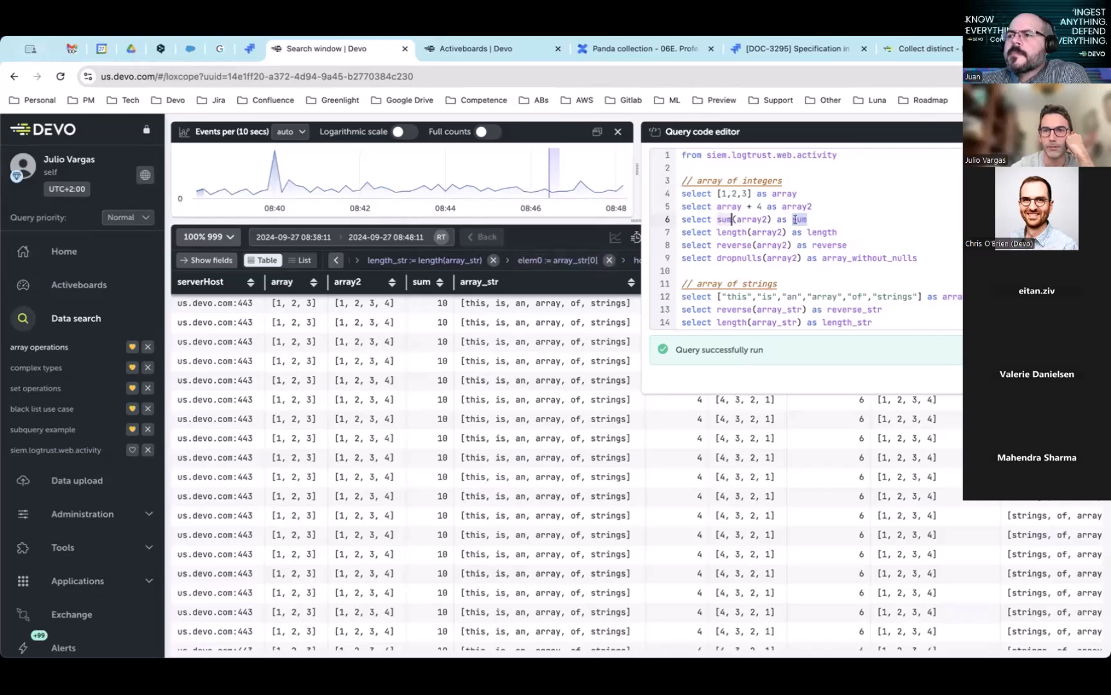
{"action": "left_click", "coordinate": [614, 342]}
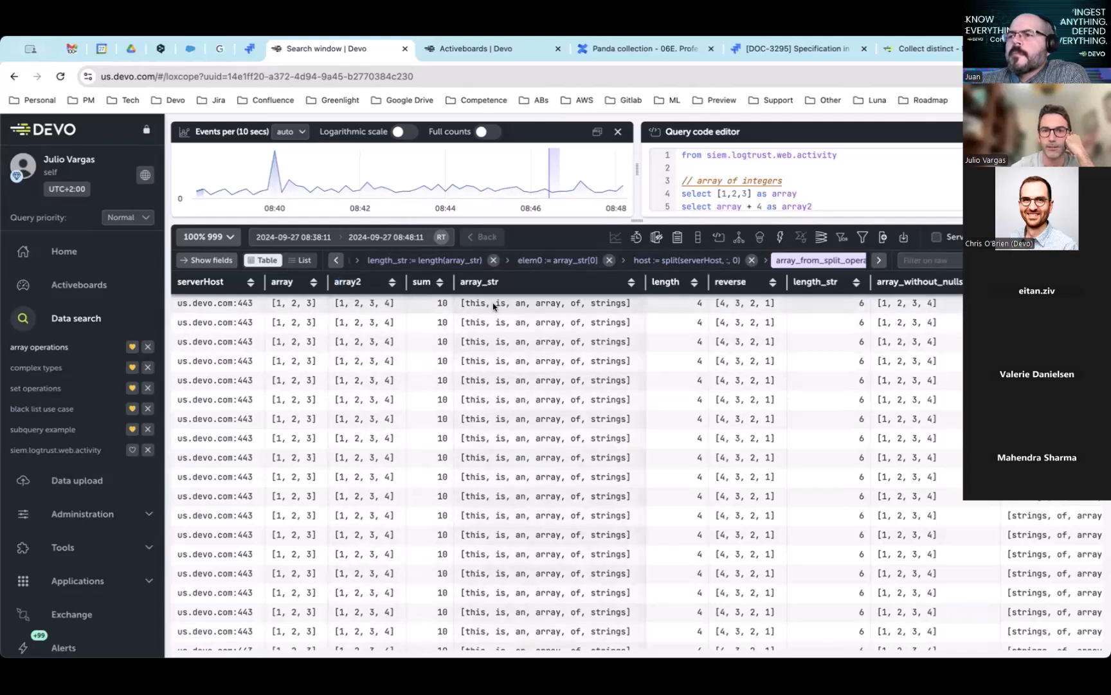
{"action": "left_click", "coordinate": [776, 180]}
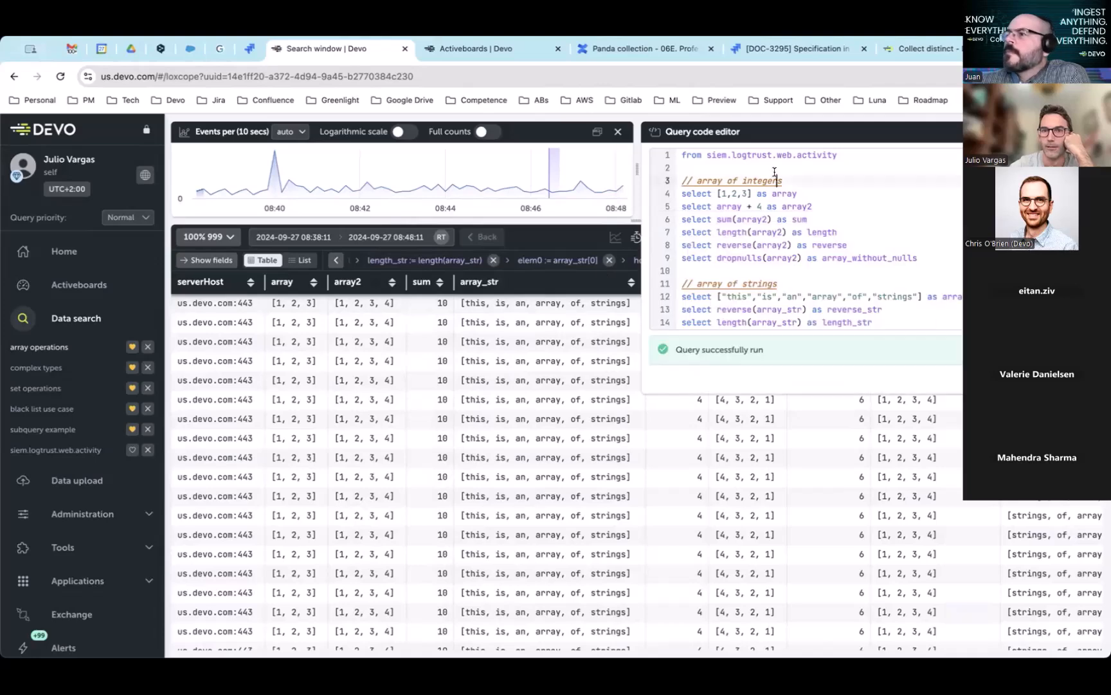
{"action": "double_click", "coordinate": [728, 230]}
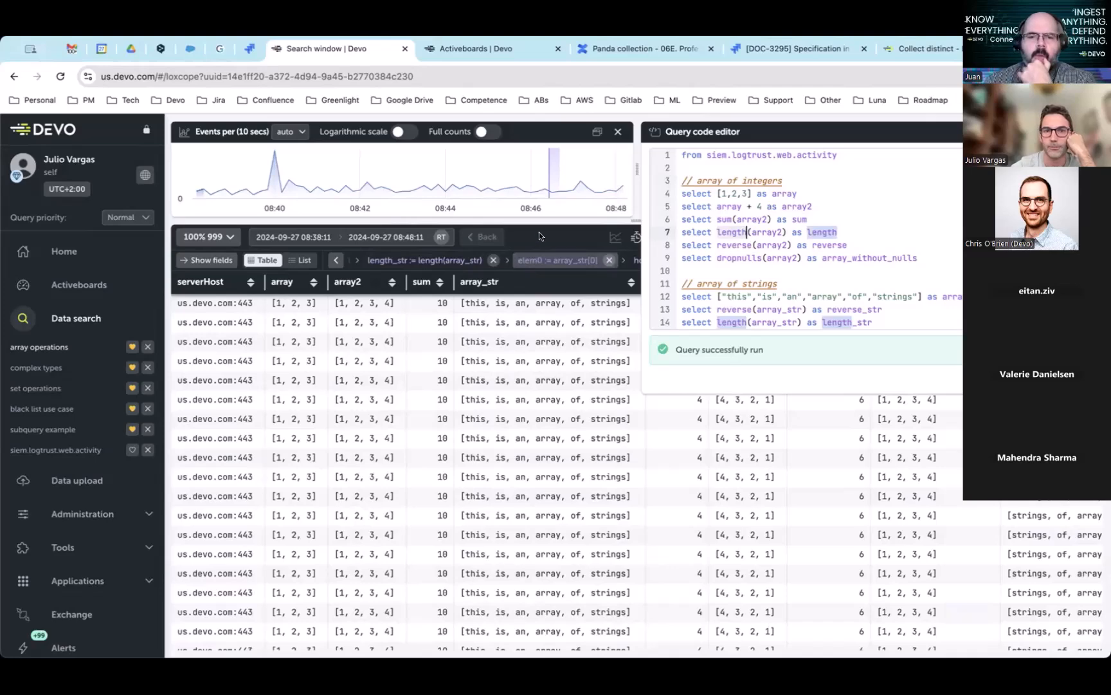
Step: Revisit the set operations query briefly, return to the array operations query and look through its array of integers code
{"action": "left_click", "coordinate": [36, 388]}
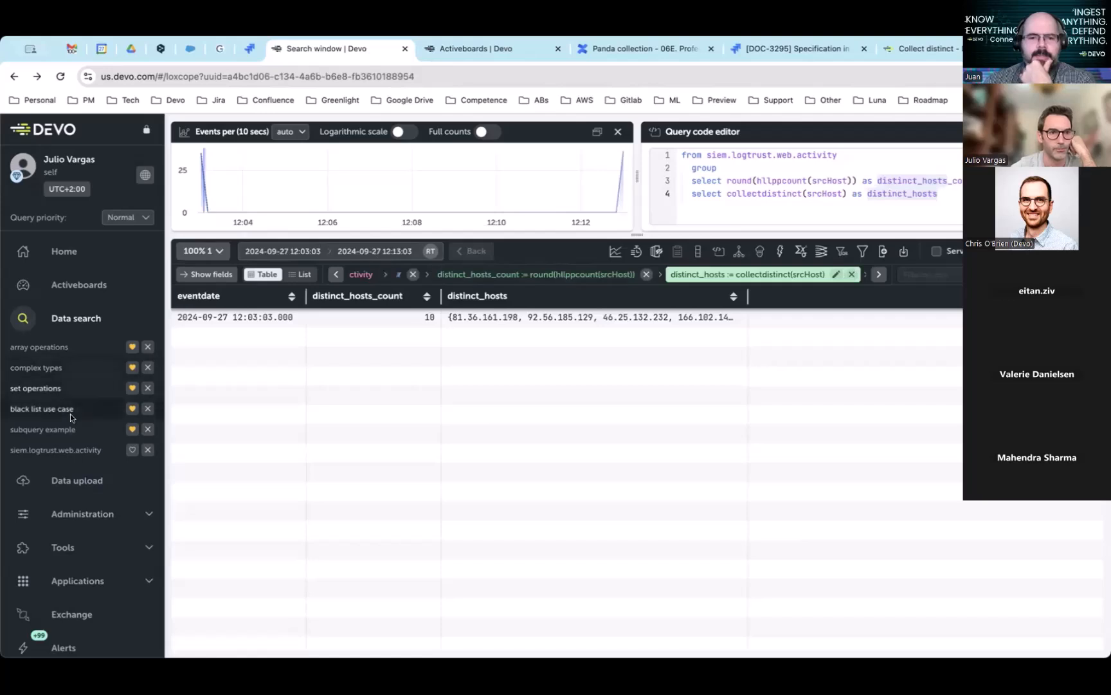
{"action": "double_click", "coordinate": [57, 347]}
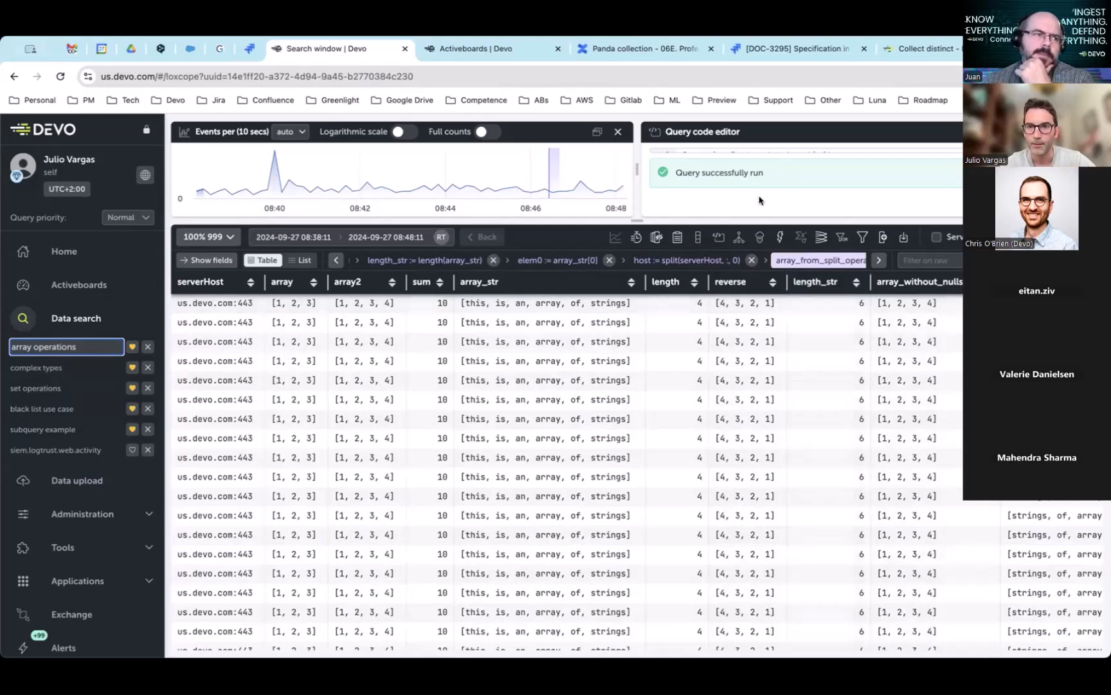
{"action": "left_click", "coordinate": [822, 175]}
{"action": "scroll", "coordinate": [839, 176], "scroll_direction": "down", "scroll_amount": 1}
{"action": "scroll", "coordinate": [839, 176], "scroll_direction": "up", "scroll_amount": 1}
{"action": "scroll", "coordinate": [884, 172], "scroll_direction": "down", "scroll_amount": 5}
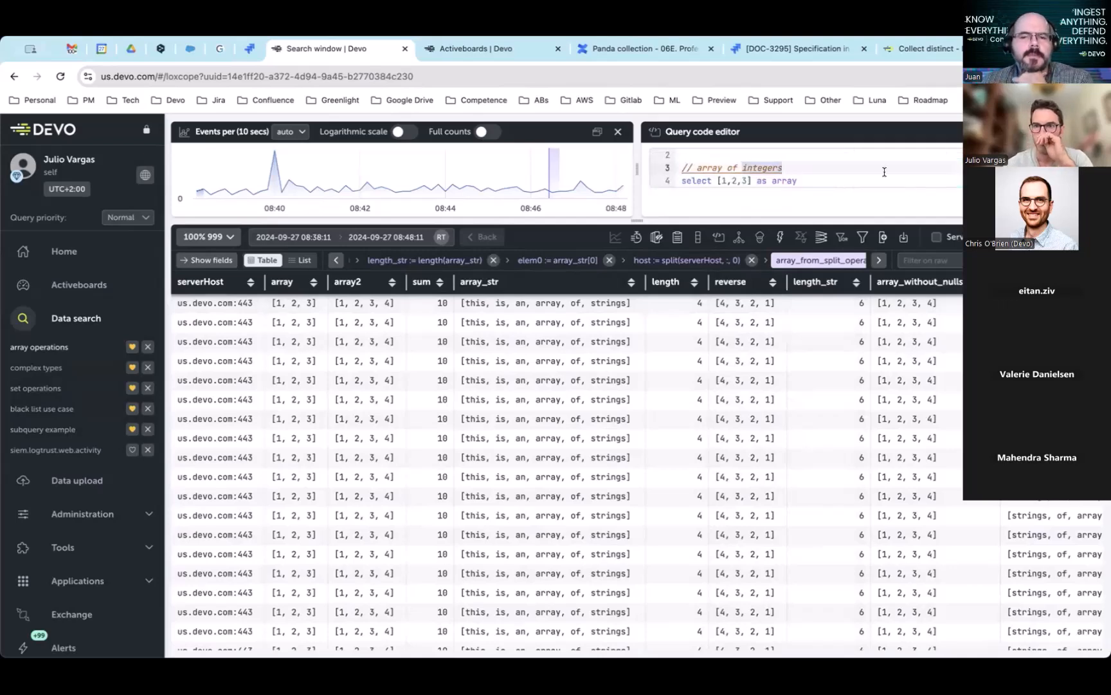
Step: Detach the Query code editor into a floating window, move it over the results and widen it to show the code
{"action": "left_click", "coordinate": [1068, 132]}
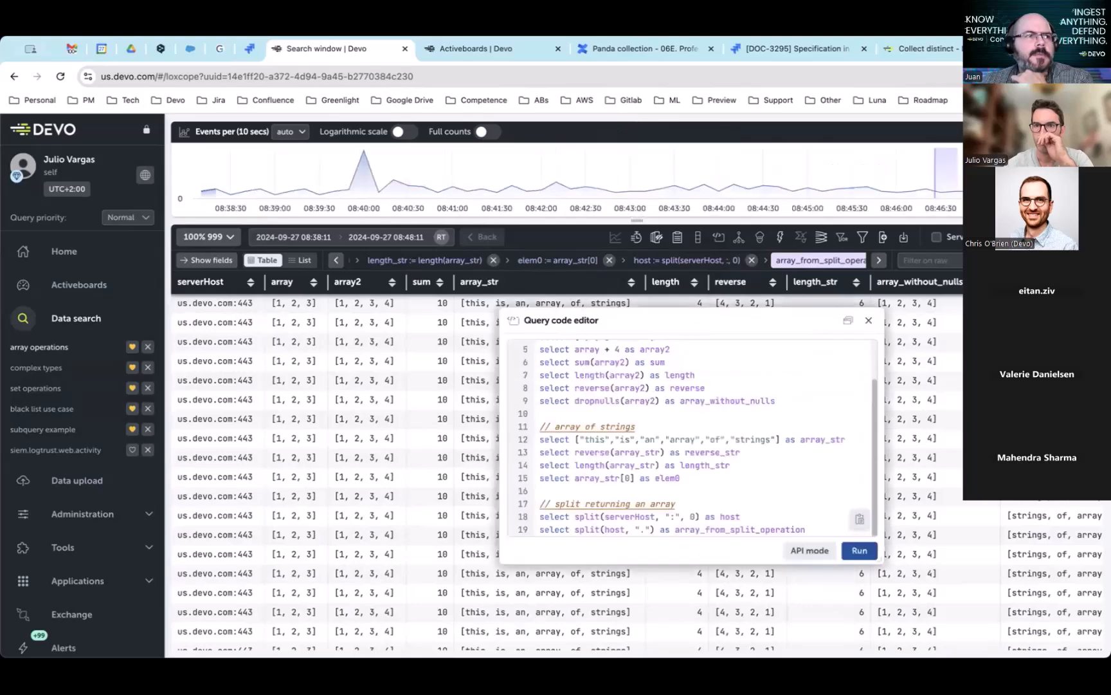
{"action": "left_click_drag", "start_coordinate": [724, 329], "coordinate": [618, 239]}
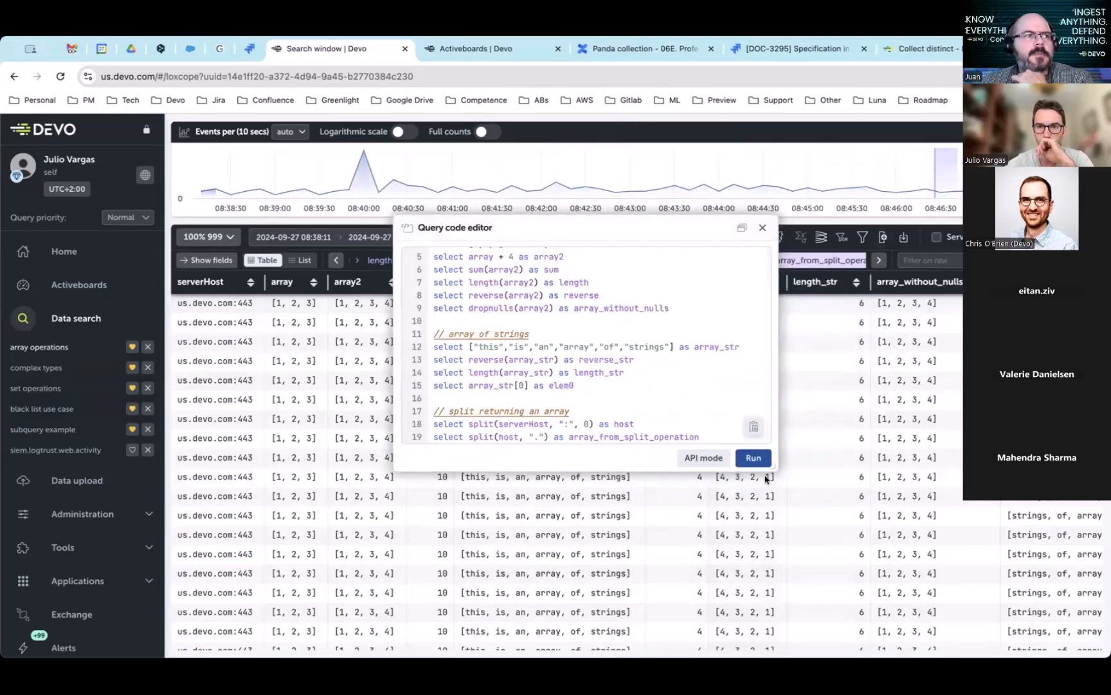
{"action": "left_click_drag", "start_coordinate": [770, 465], "coordinate": [1003, 464]}
{"action": "scroll", "coordinate": [604, 404], "scroll_direction": "up", "scroll_amount": 2}
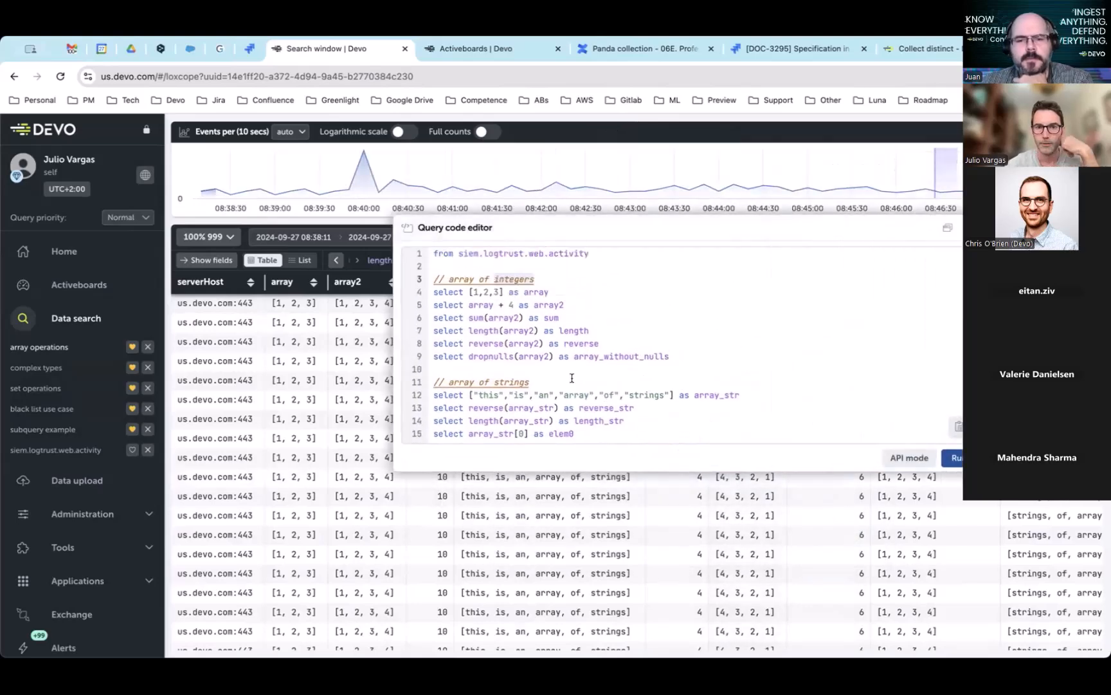
Step: Review the reverse and dropnulls operations on array2 and the array_str line in the array of strings section
{"action": "scroll", "coordinate": [543, 353], "scroll_direction": "down", "scroll_amount": 2}
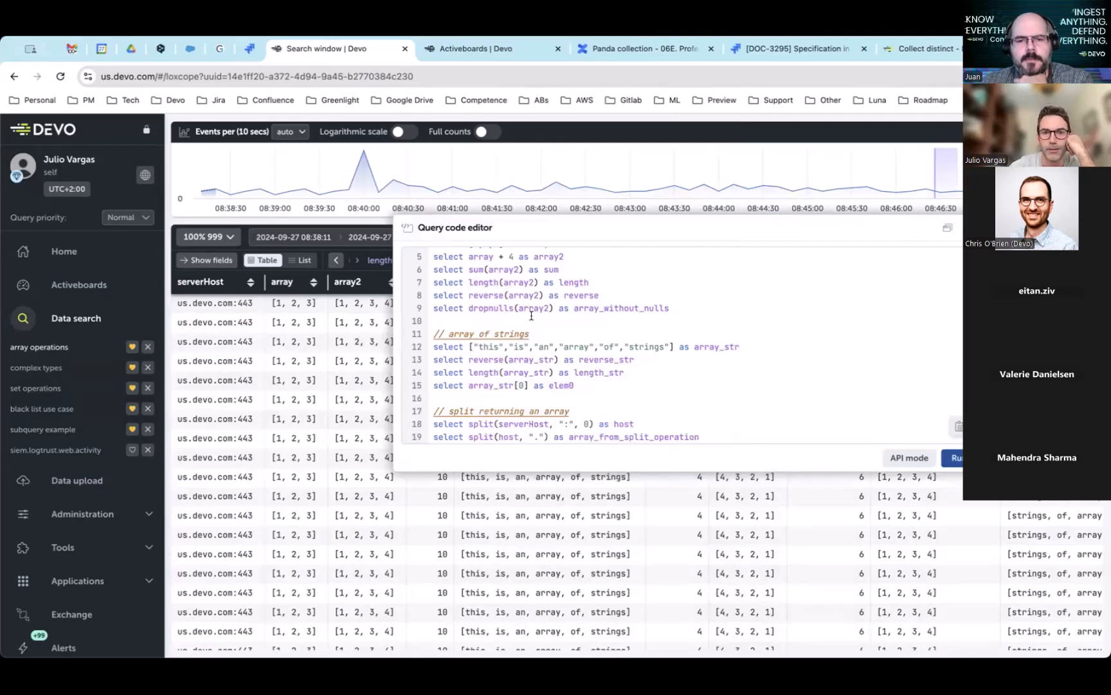
{"action": "double_click", "coordinate": [484, 292]}
{"action": "double_click", "coordinate": [487, 307]}
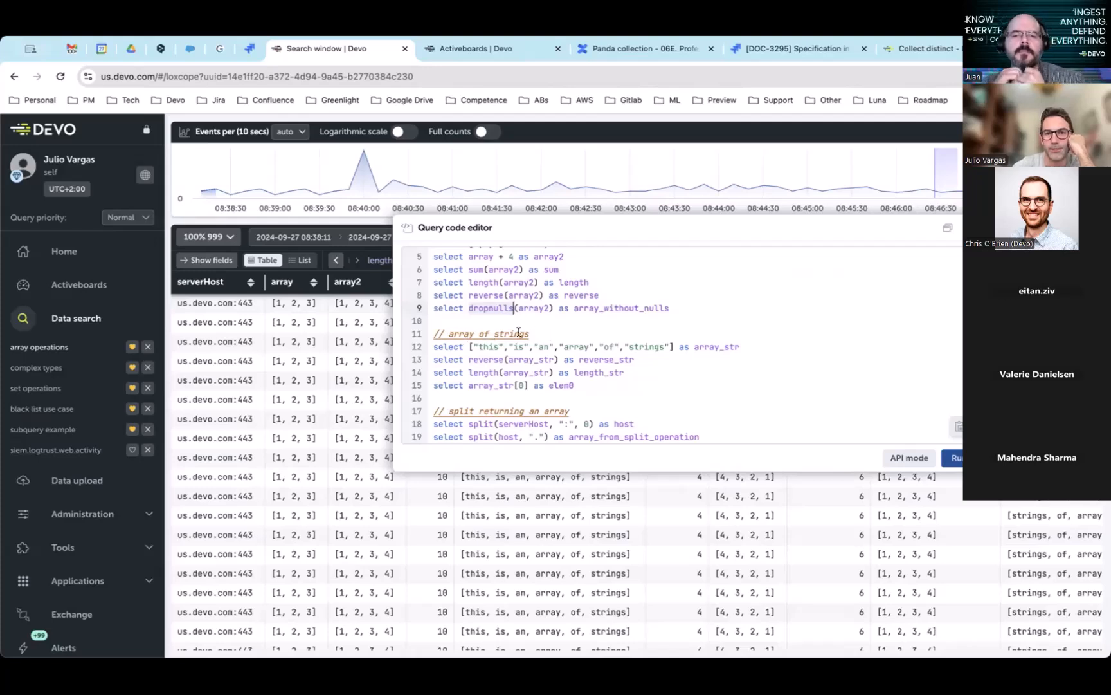
{"action": "scroll", "coordinate": [504, 276], "scroll_direction": "up", "scroll_amount": 2}
{"action": "scroll", "coordinate": [516, 288], "scroll_direction": "down", "scroll_amount": 2}
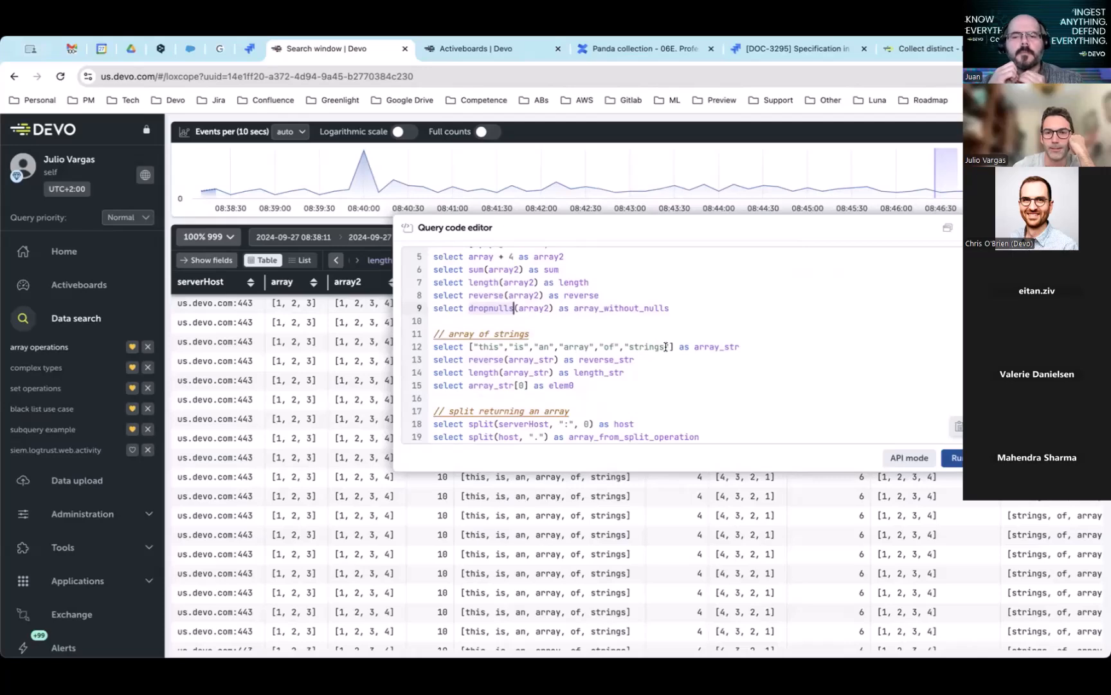
{"action": "double_click", "coordinate": [715, 346]}
{"action": "left_click", "coordinate": [758, 340]}
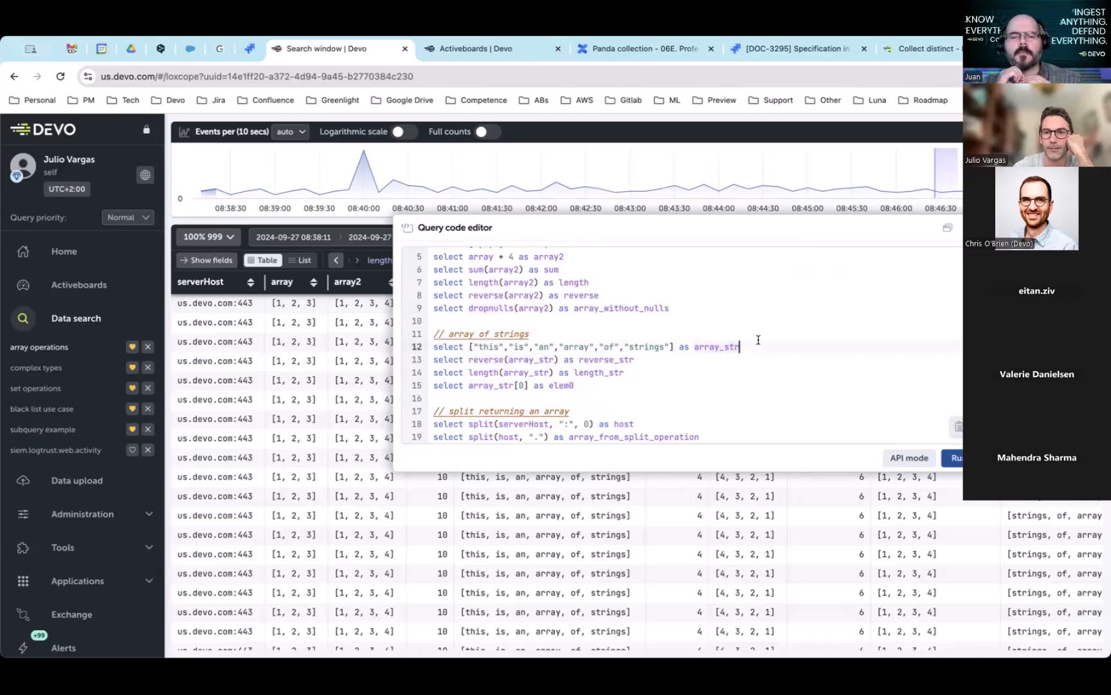
Step: Review the reverse_str, length_str and array_str[0] lines in the array of strings section of the query code
{"action": "left_click", "coordinate": [487, 357]}
{"action": "left_click", "coordinate": [483, 371]}
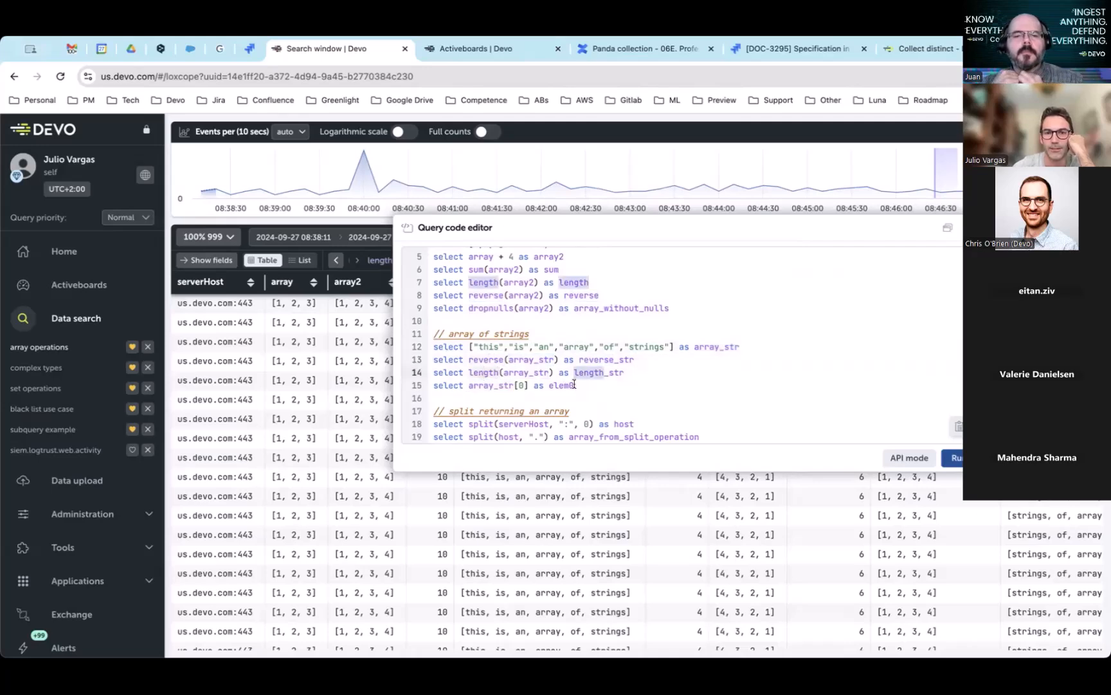
{"action": "left_click", "coordinate": [416, 386]}
{"action": "double_click", "coordinate": [493, 385]}
{"action": "left_click", "coordinate": [515, 384]}
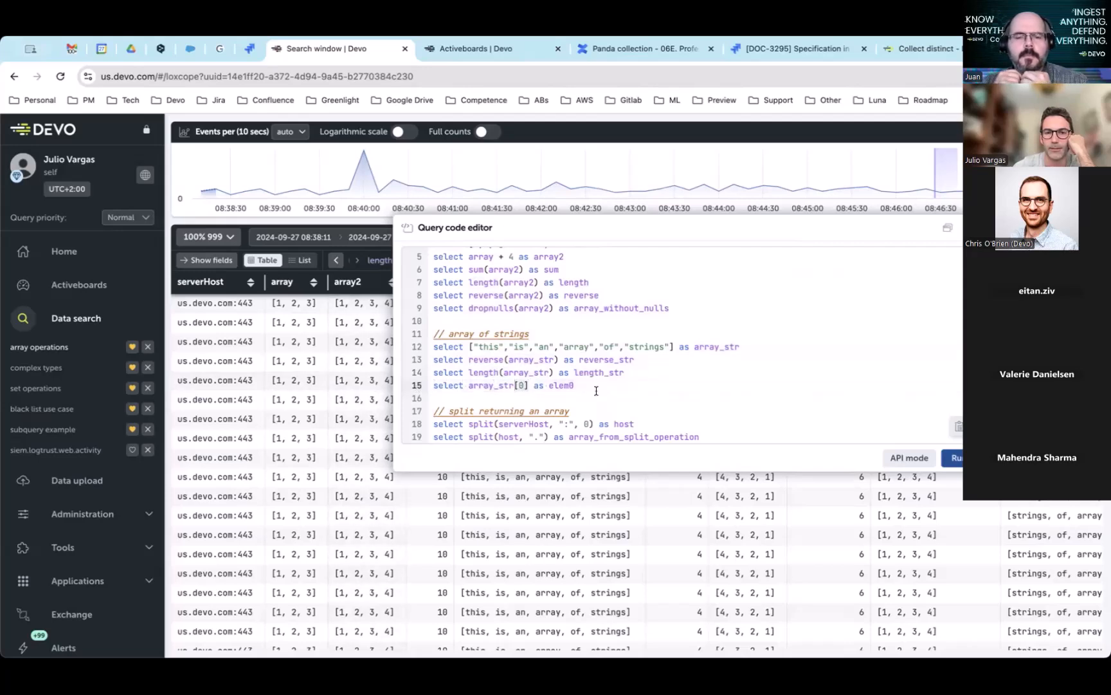
{"action": "left_click", "coordinate": [571, 399]}
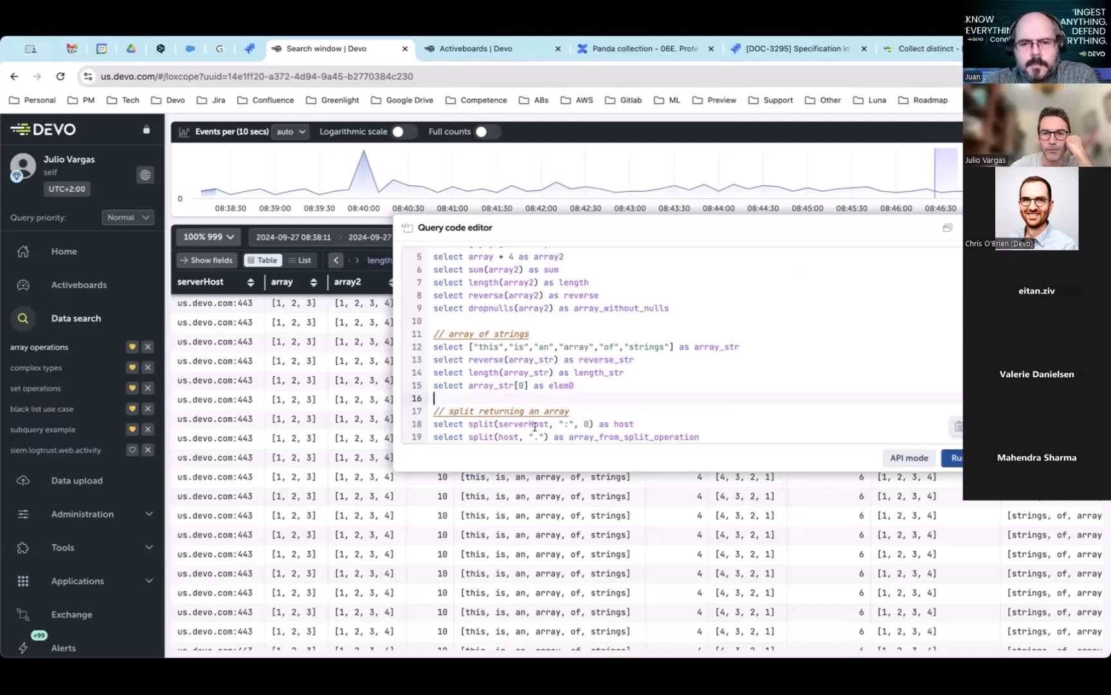
Step: Review the two split operations that produce host and array_from_split_operation, highlighting their arguments in the code
{"action": "left_click_drag", "start_coordinate": [590, 423], "coordinate": [499, 424]}
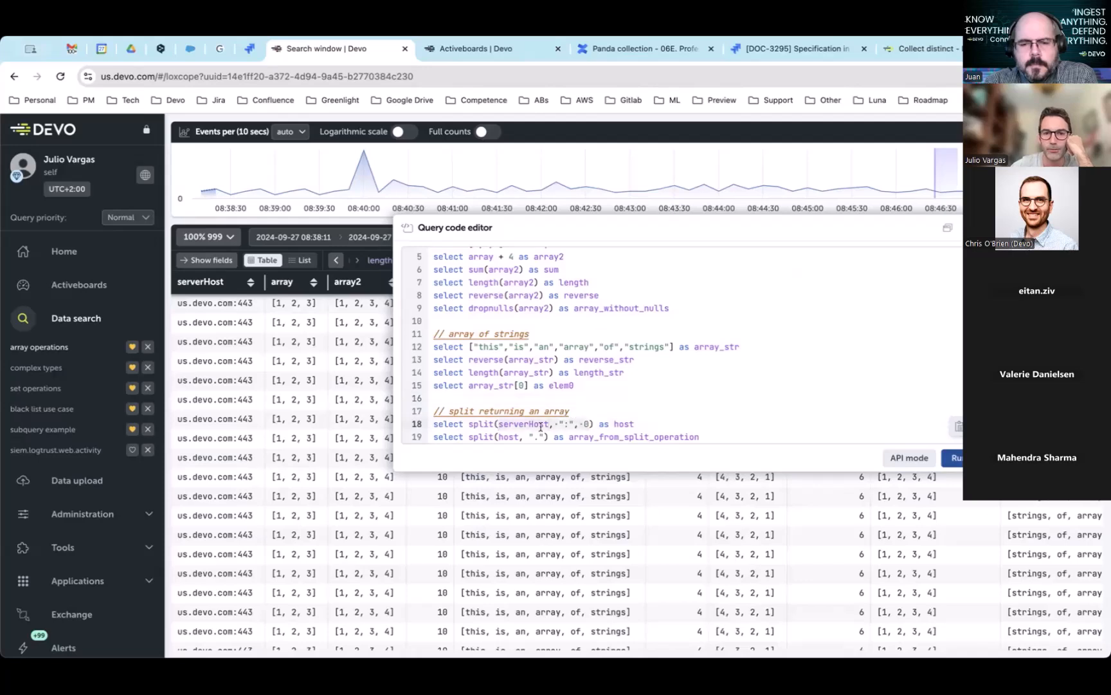
{"action": "left_click", "coordinate": [634, 424]}
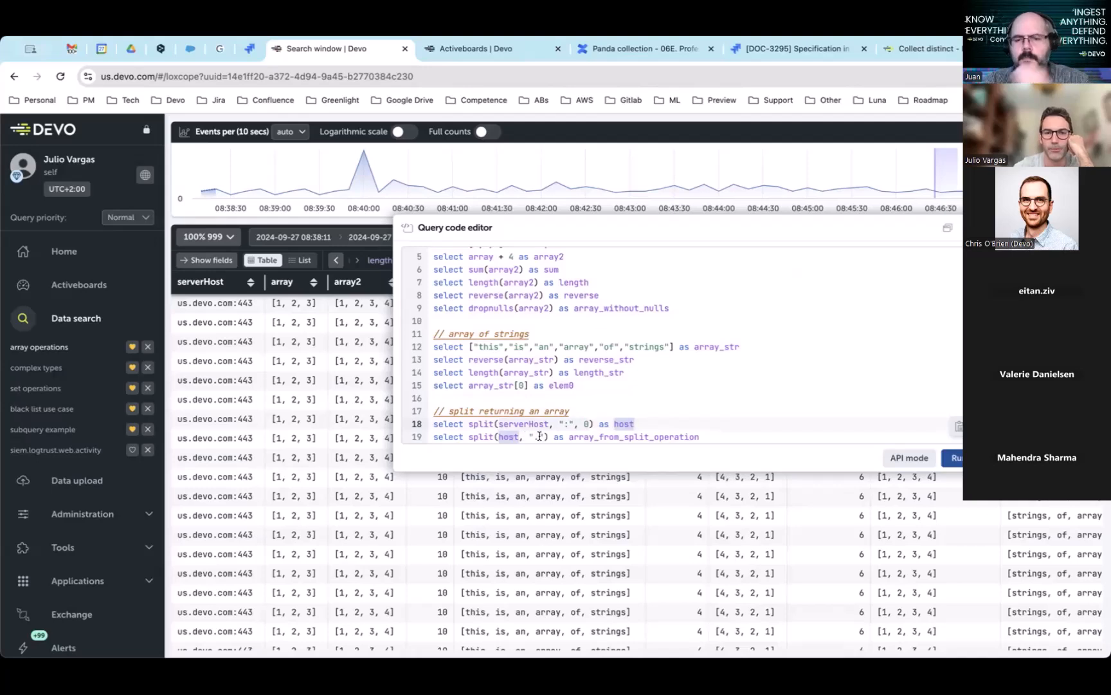
{"action": "left_click", "coordinate": [508, 437]}
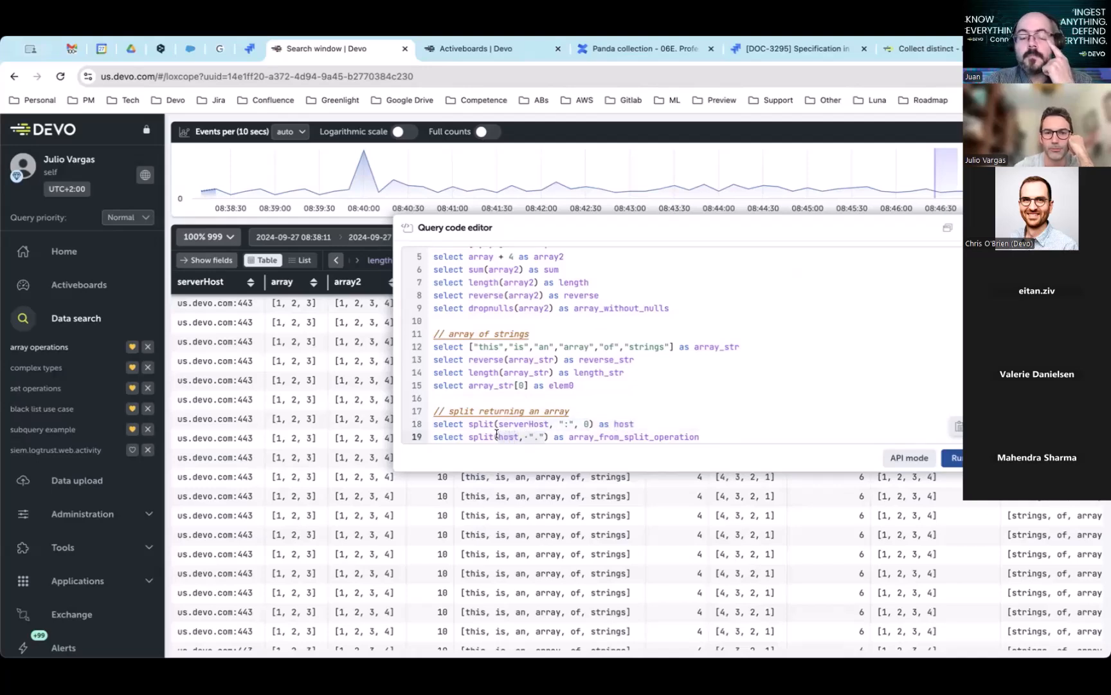
{"action": "double_click", "coordinate": [502, 435]}
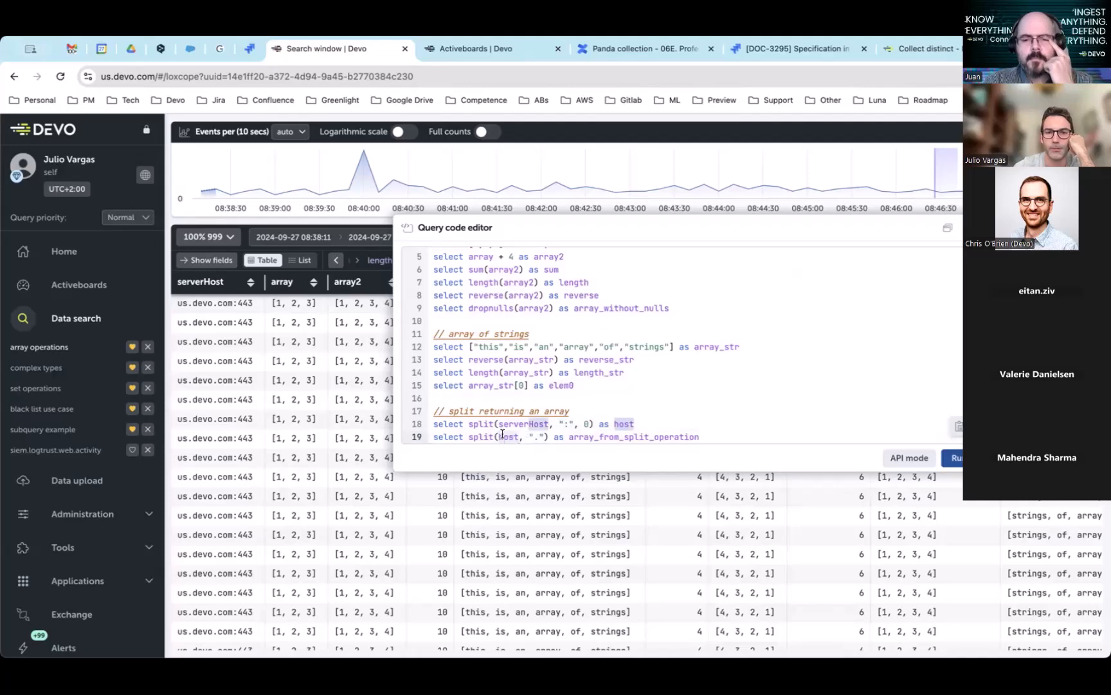
{"action": "left_click", "coordinate": [533, 436]}
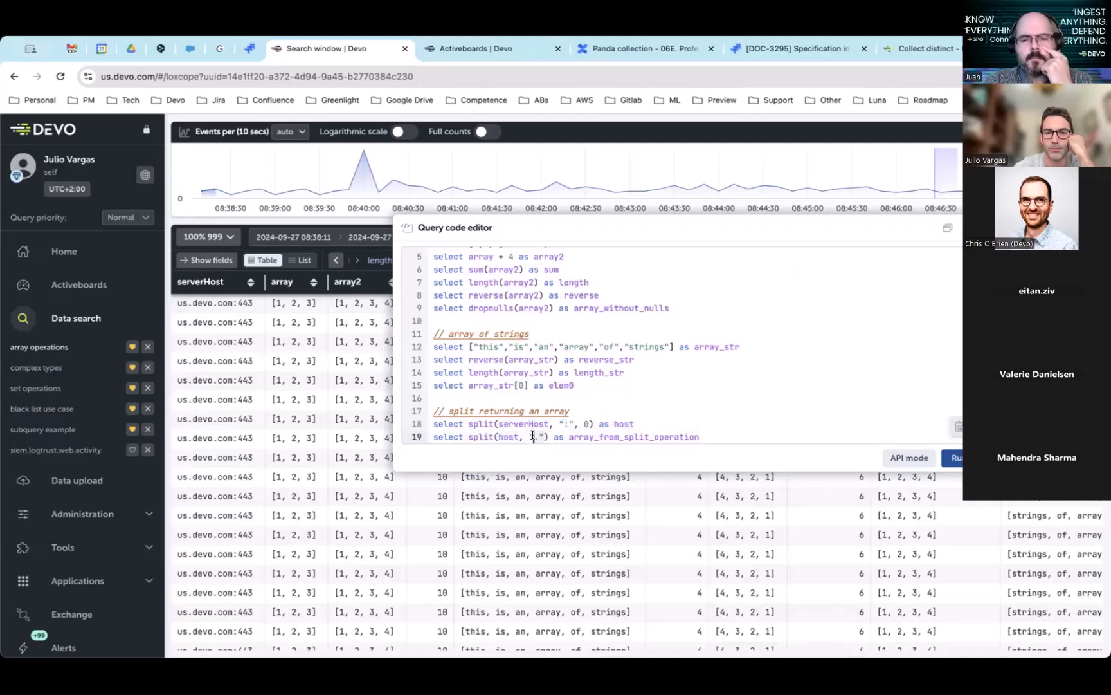
{"action": "type", "text": "."}
{"action": "key", "text": "End"}
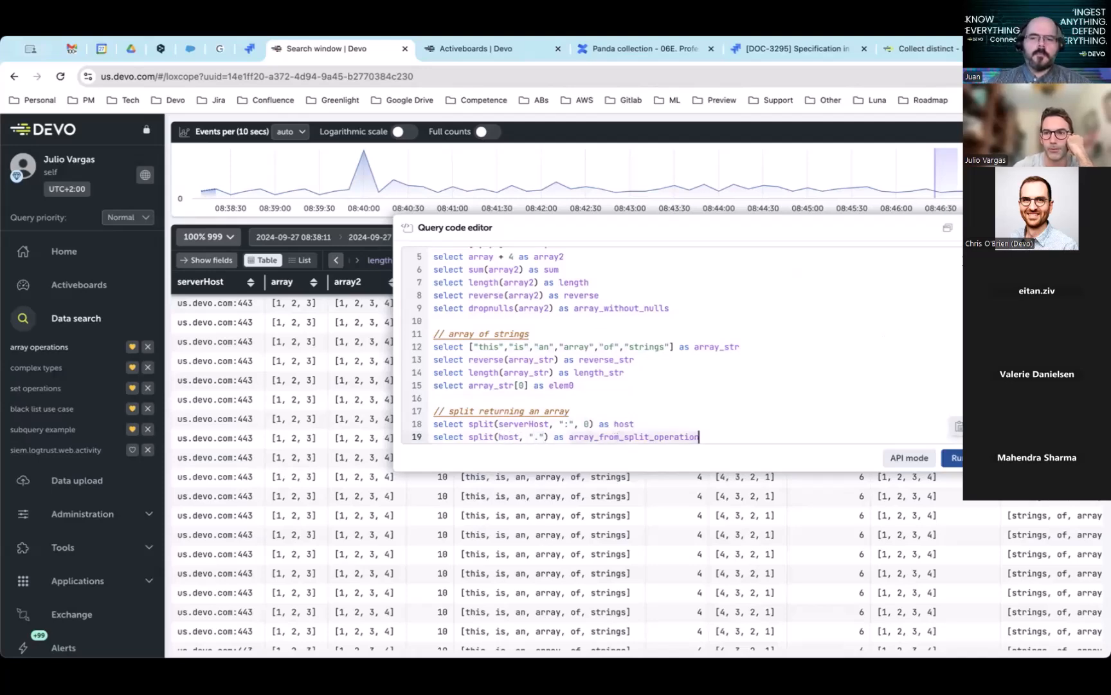
Step: Show the last result columns, select the array_from_split_operation column and widen the host column to fit its full values
{"action": "left_click", "coordinate": [947, 228]}
{"action": "scroll", "coordinate": [848, 454], "scroll_direction": "right", "scroll_amount": 10}
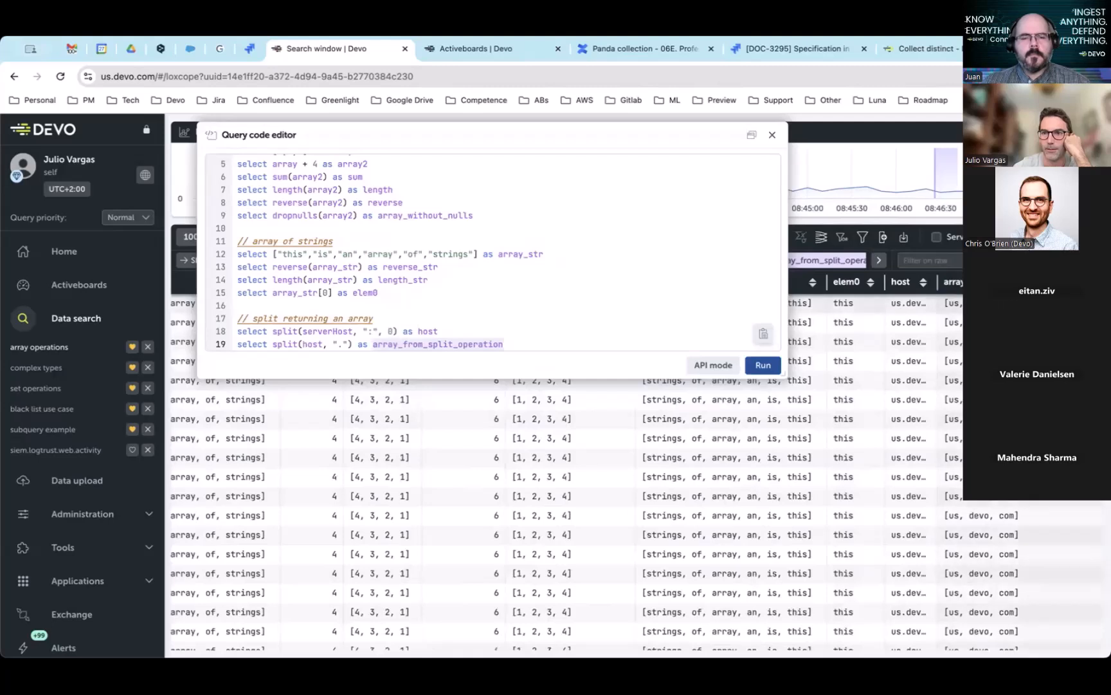
{"action": "left_click", "coordinate": [991, 282]}
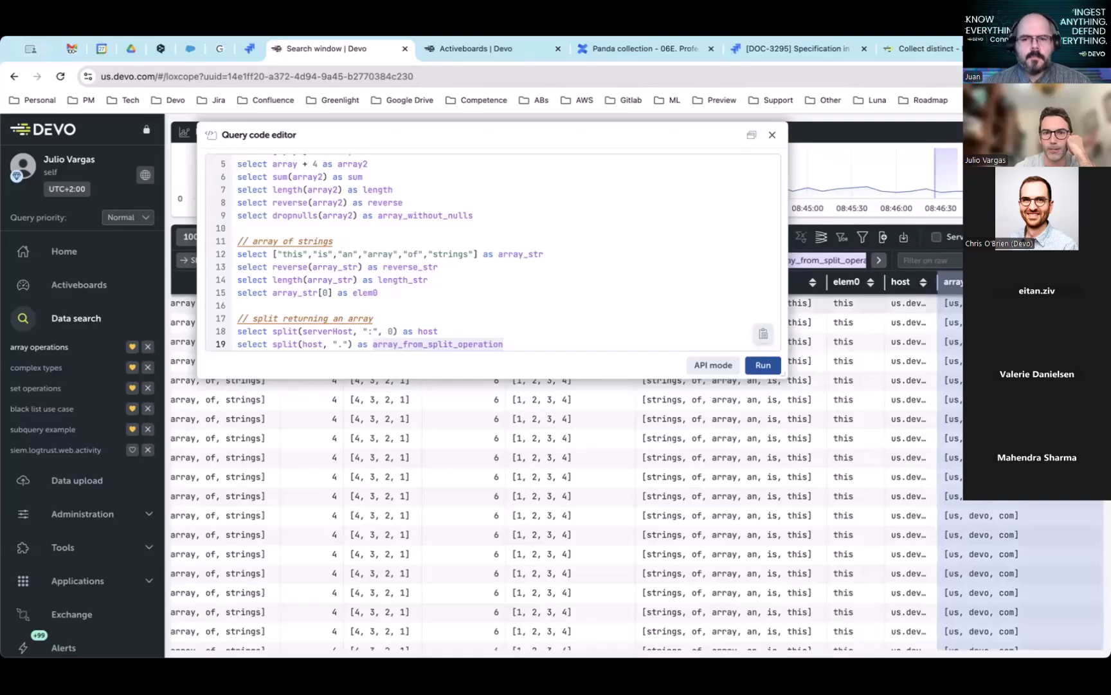
{"action": "left_click_drag", "start_coordinate": [937, 281], "coordinate": [979, 281]}
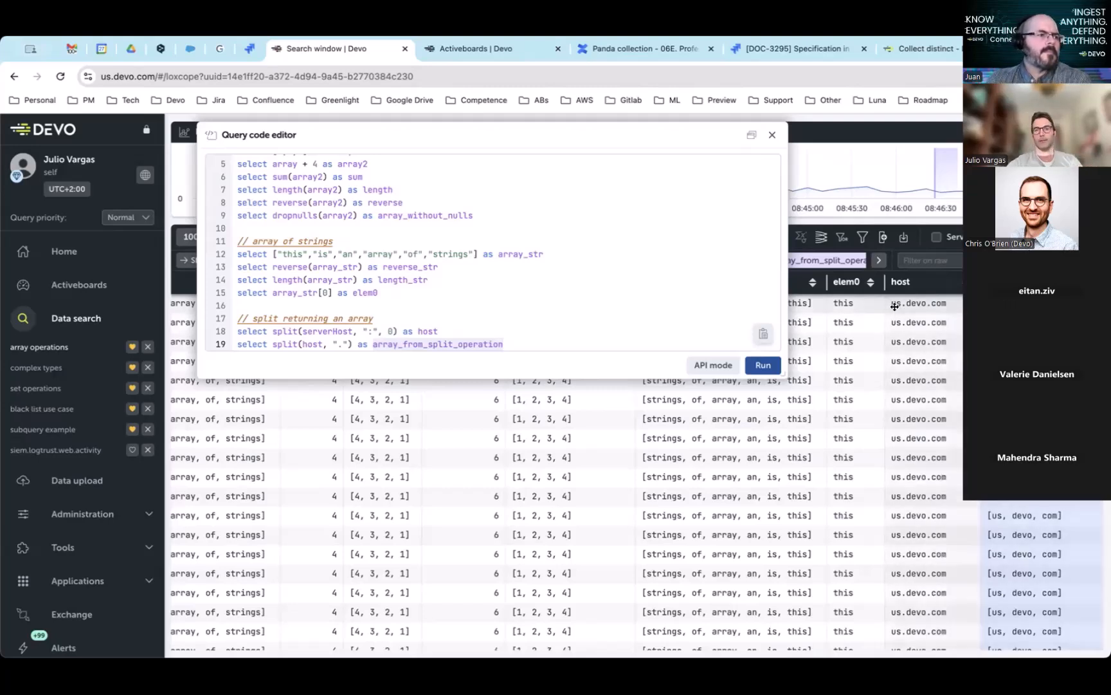
Step: Close the floating Query code editor, open the subquery example query and expand its code for reading
{"action": "left_click_drag", "start_coordinate": [730, 141], "coordinate": [757, 215]}
{"action": "left_click", "coordinate": [799, 208]}
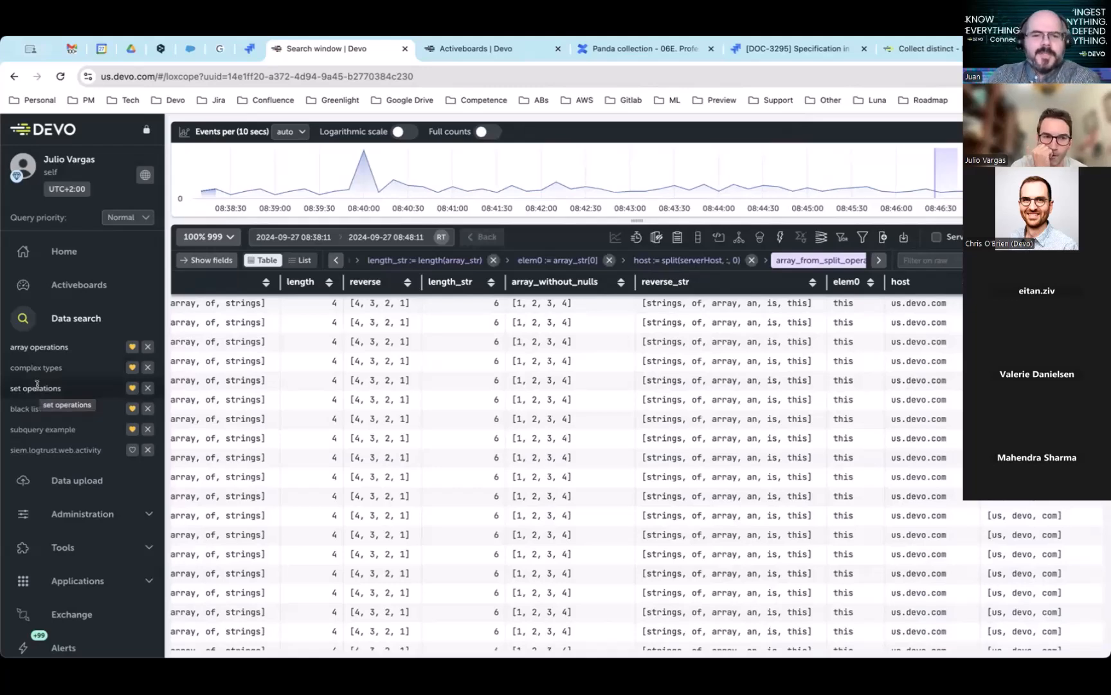
{"action": "left_click", "coordinate": [43, 429]}
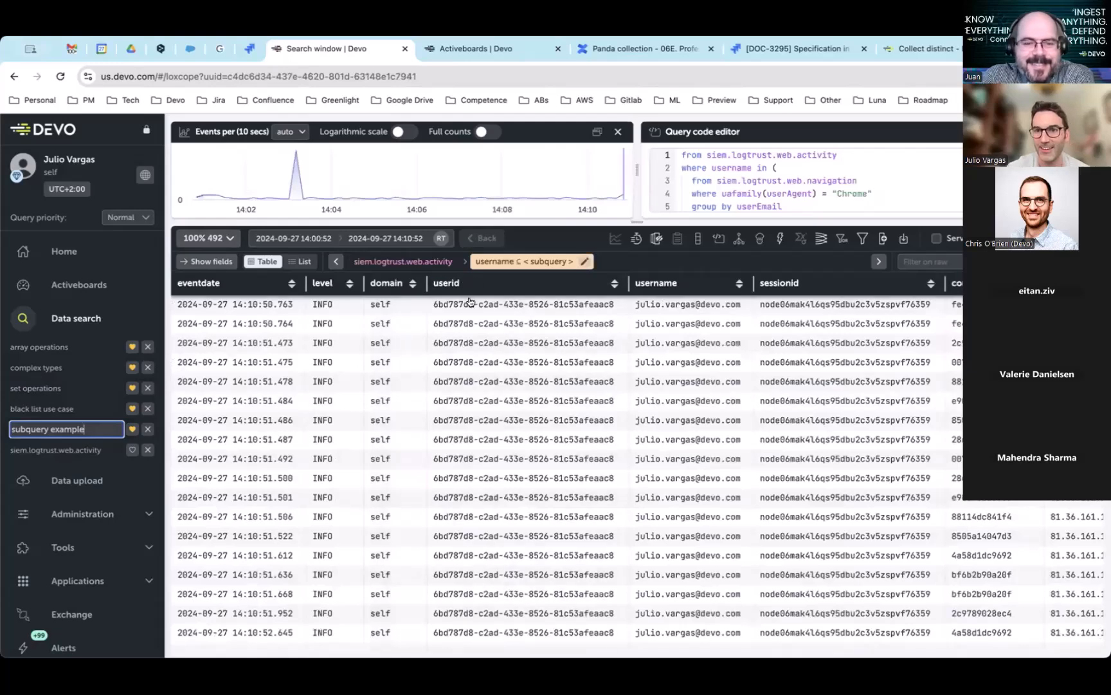
{"action": "left_click", "coordinate": [776, 180]}
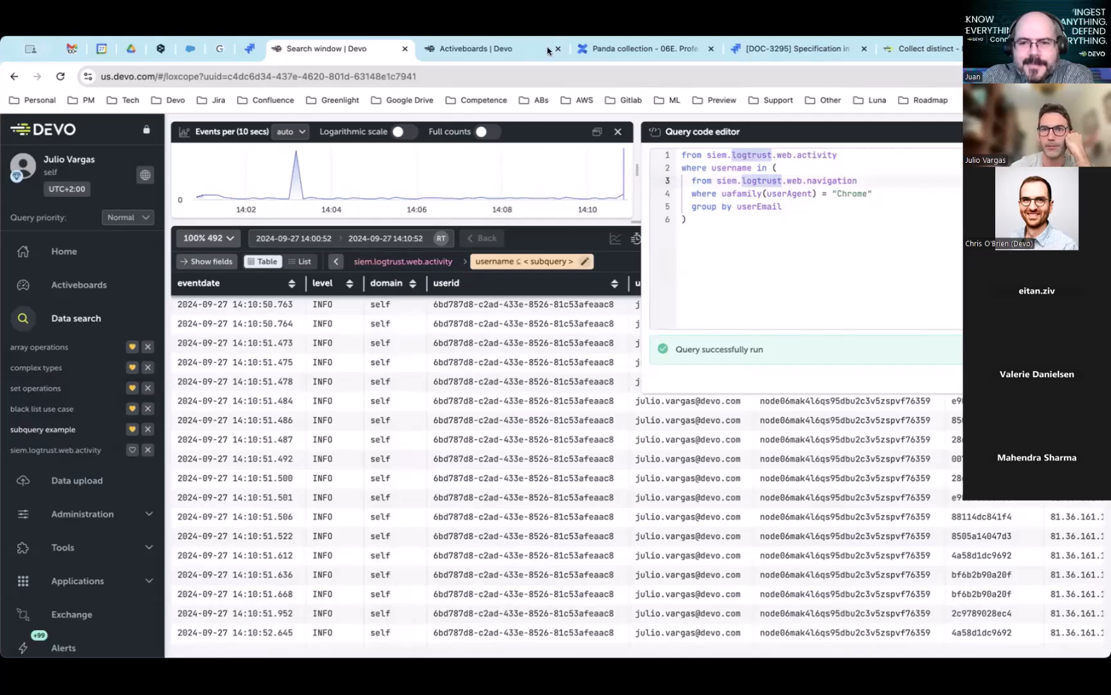
Step: Examine the subquery block inside the parentheses and the outer from and where lines, highlighting each part
{"action": "left_click", "coordinate": [776, 167]}
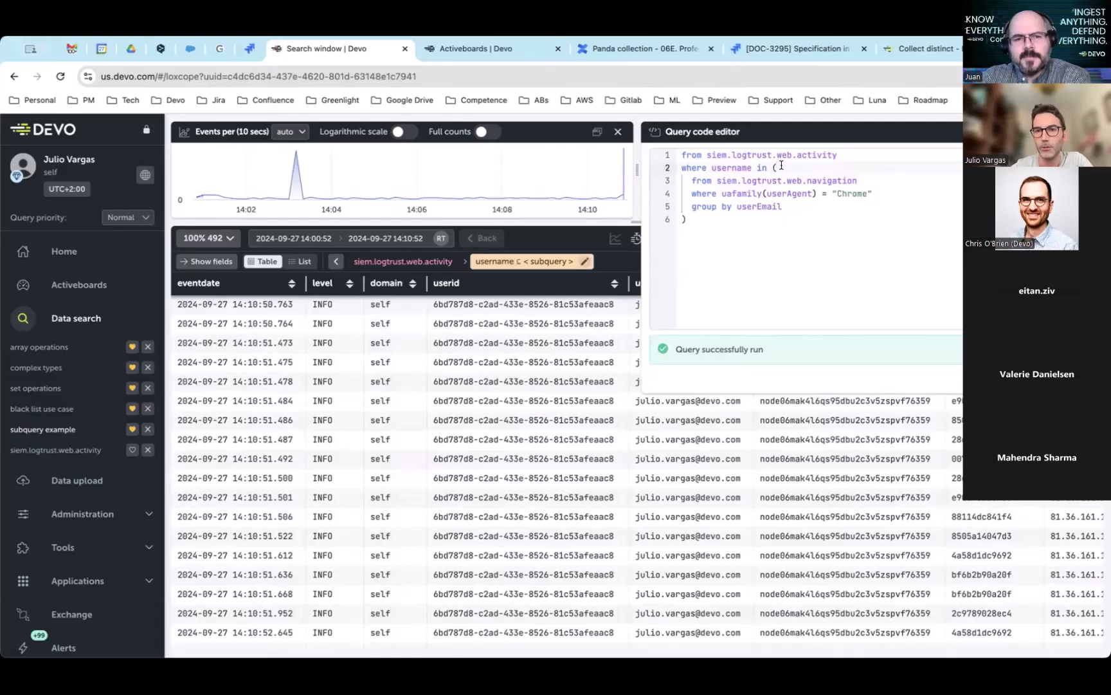
{"action": "left_click_drag", "start_coordinate": [781, 165], "coordinate": [785, 221]}
{"action": "left_click", "coordinate": [785, 222]}
{"action": "left_click_drag", "start_coordinate": [772, 168], "coordinate": [770, 224]}
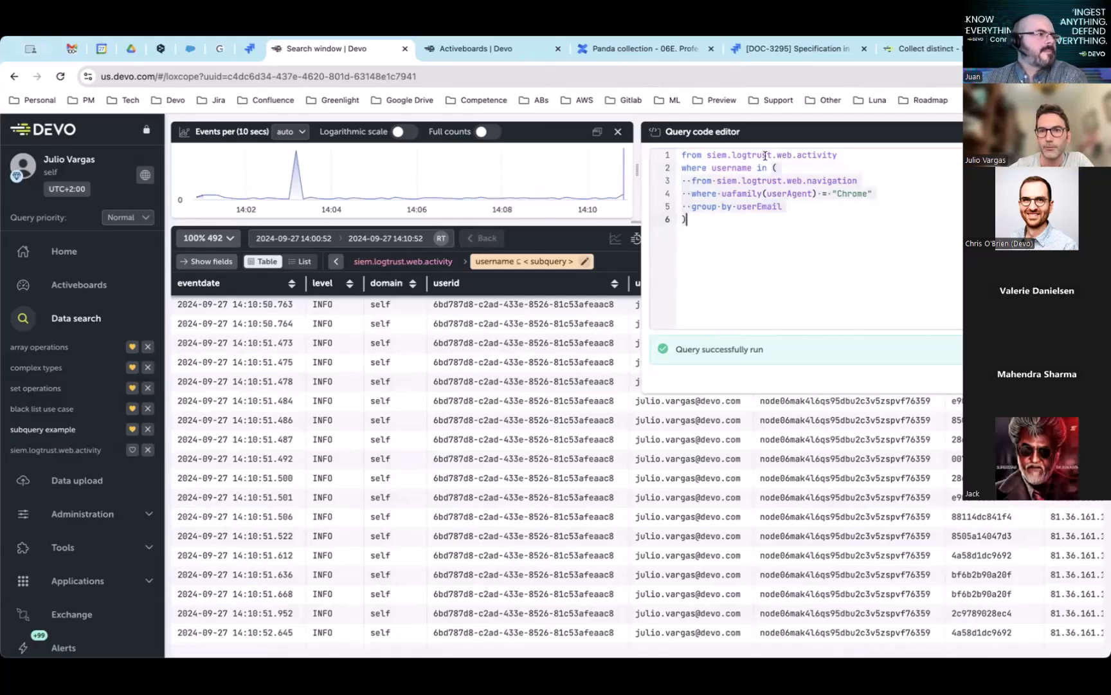
{"action": "left_click_drag", "start_coordinate": [751, 168], "coordinate": [681, 152]}
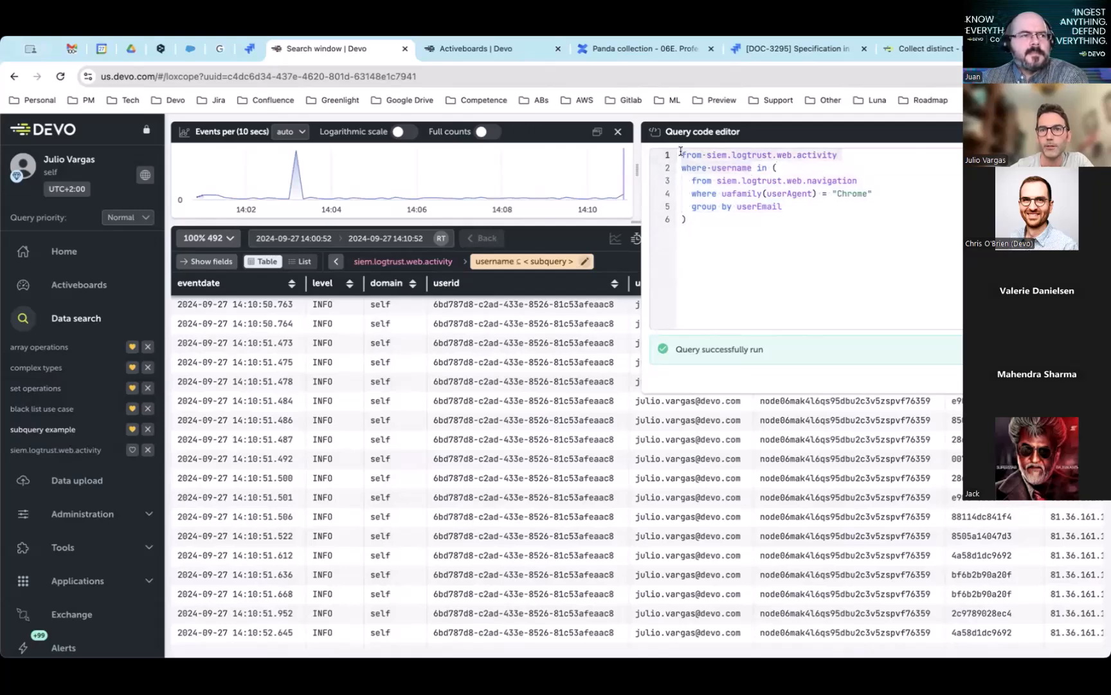
{"action": "left_click_drag", "start_coordinate": [776, 168], "coordinate": [779, 212]}
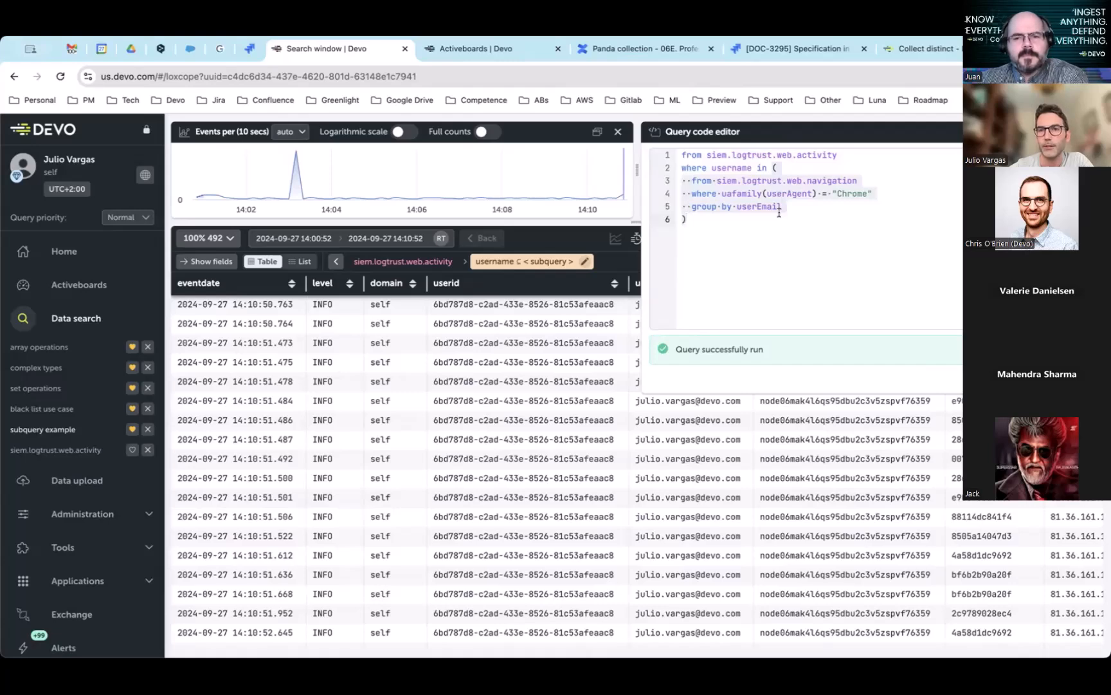
Step: Review how the outer username in condition uses the subquery on web navigation data grouped by userEmail
{"action": "left_click", "coordinate": [768, 167]}
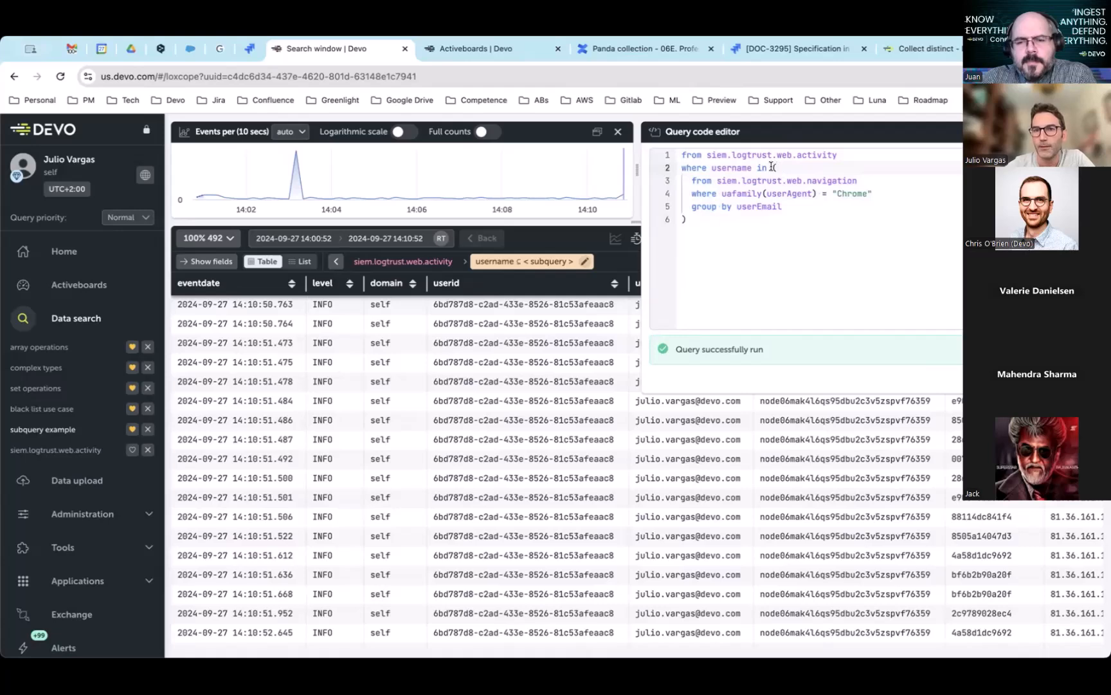
{"action": "left_click_drag", "start_coordinate": [772, 167], "coordinate": [778, 212]}
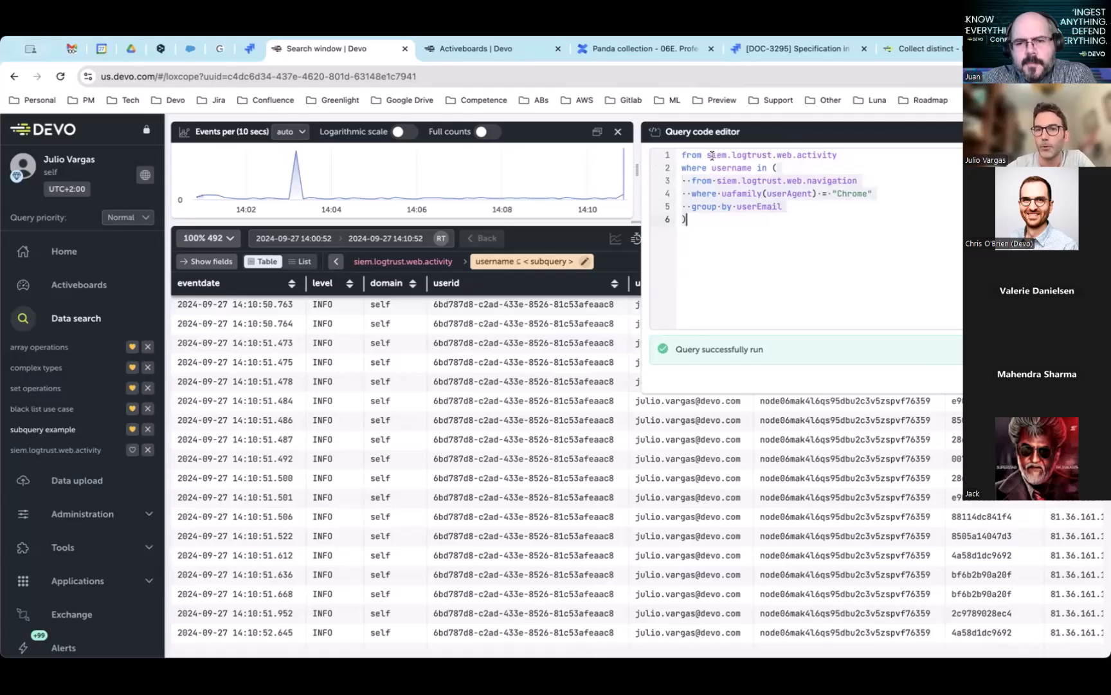
{"action": "left_click", "coordinate": [790, 168]}
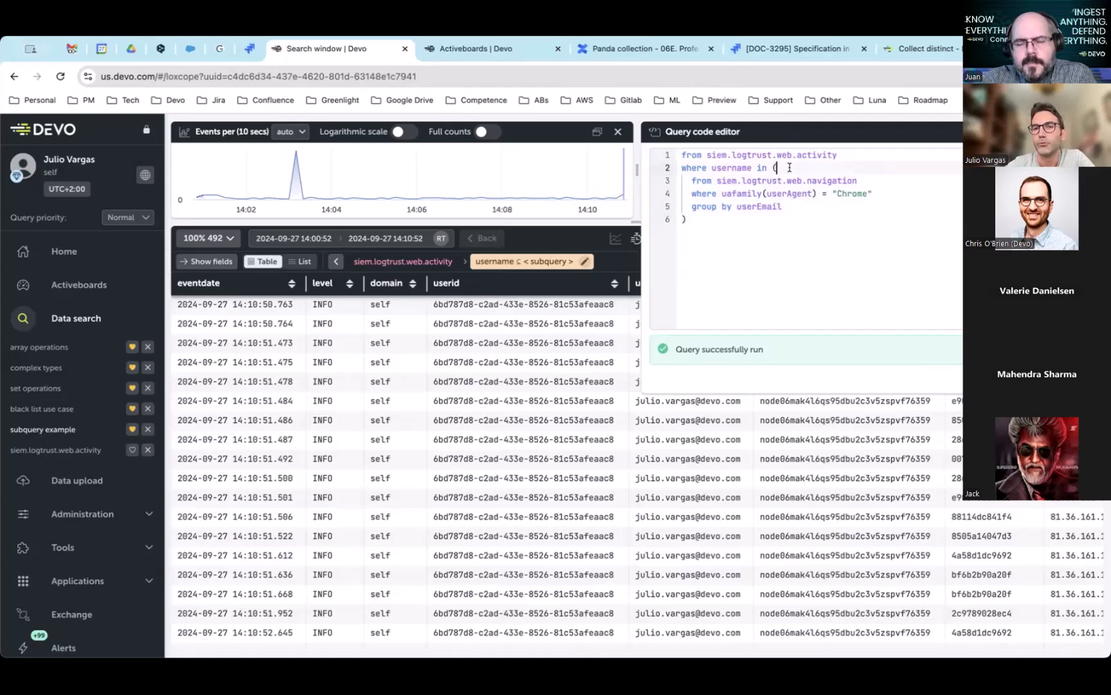
{"action": "left_click", "coordinate": [770, 168]}
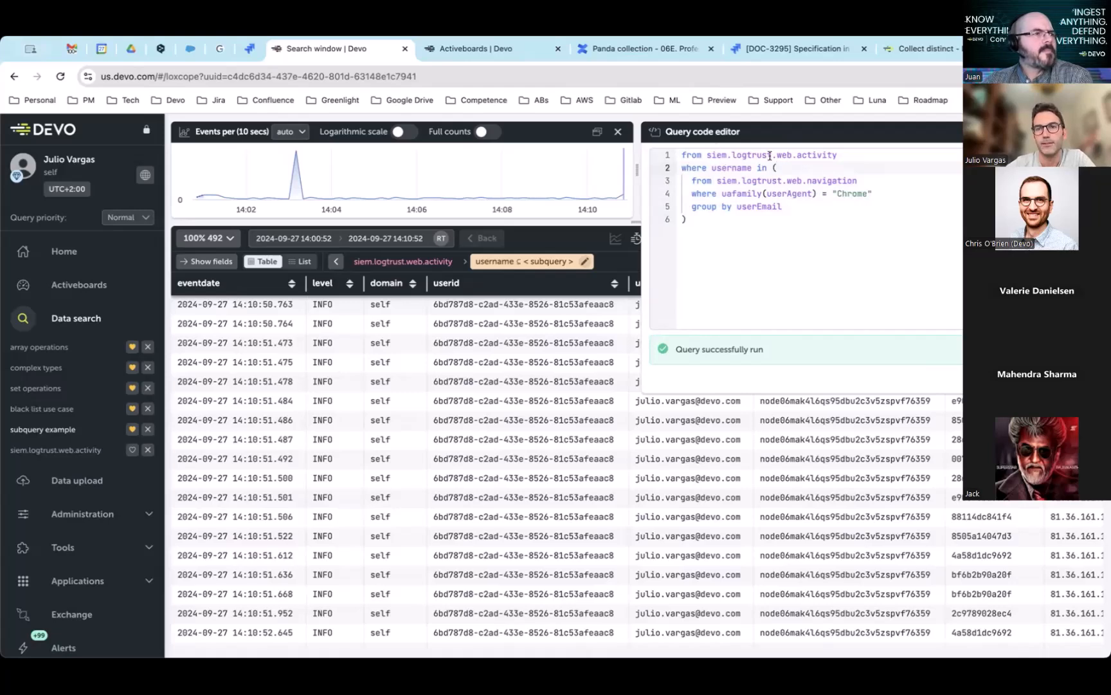
{"action": "double_click", "coordinate": [736, 168]}
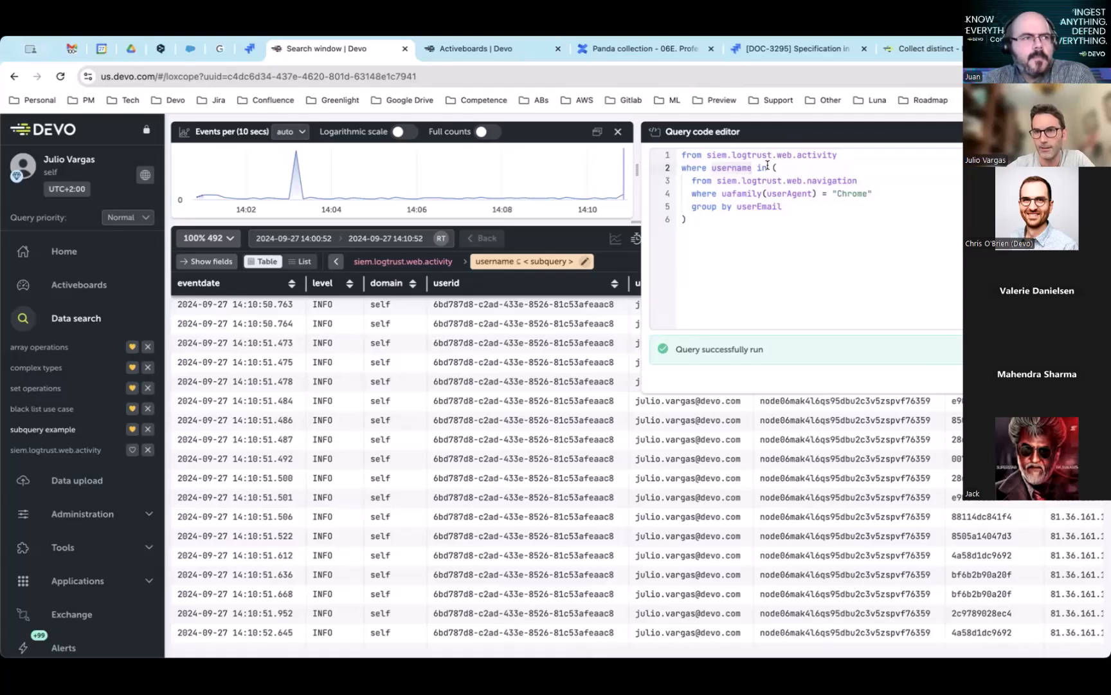
{"action": "left_click_drag", "start_coordinate": [691, 181], "coordinate": [800, 201]}
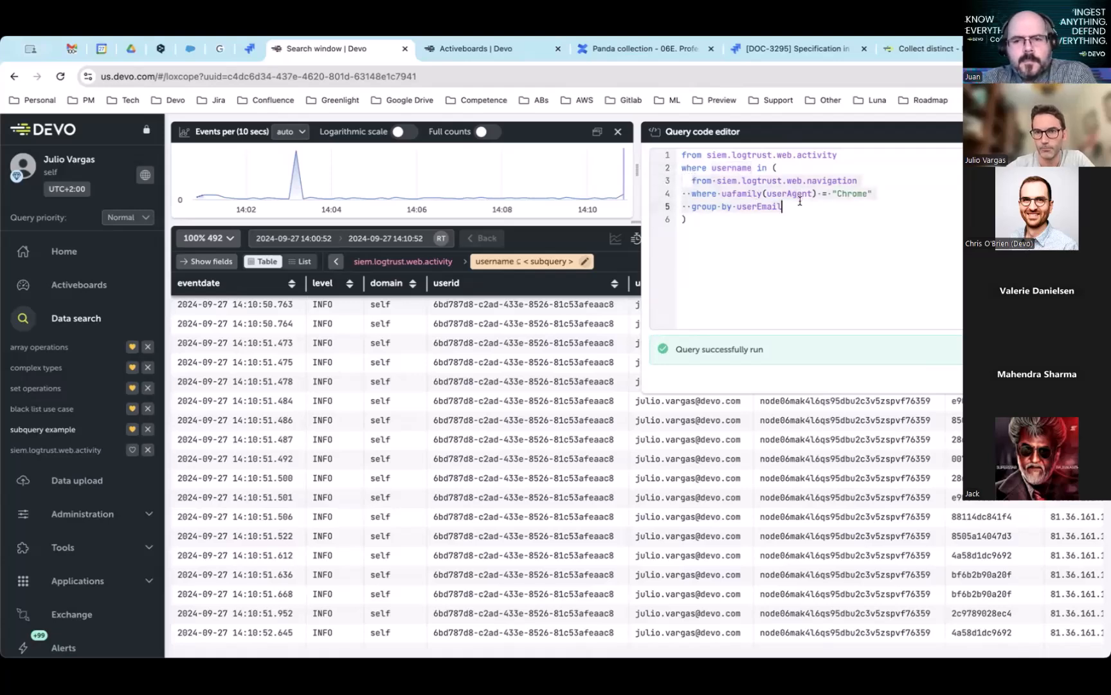
Step: Compare the subquery's siem.logtrust.web.navigation table with the outer siem.logtrust.web.activity table and its username filter
{"action": "left_click", "coordinate": [859, 181]}
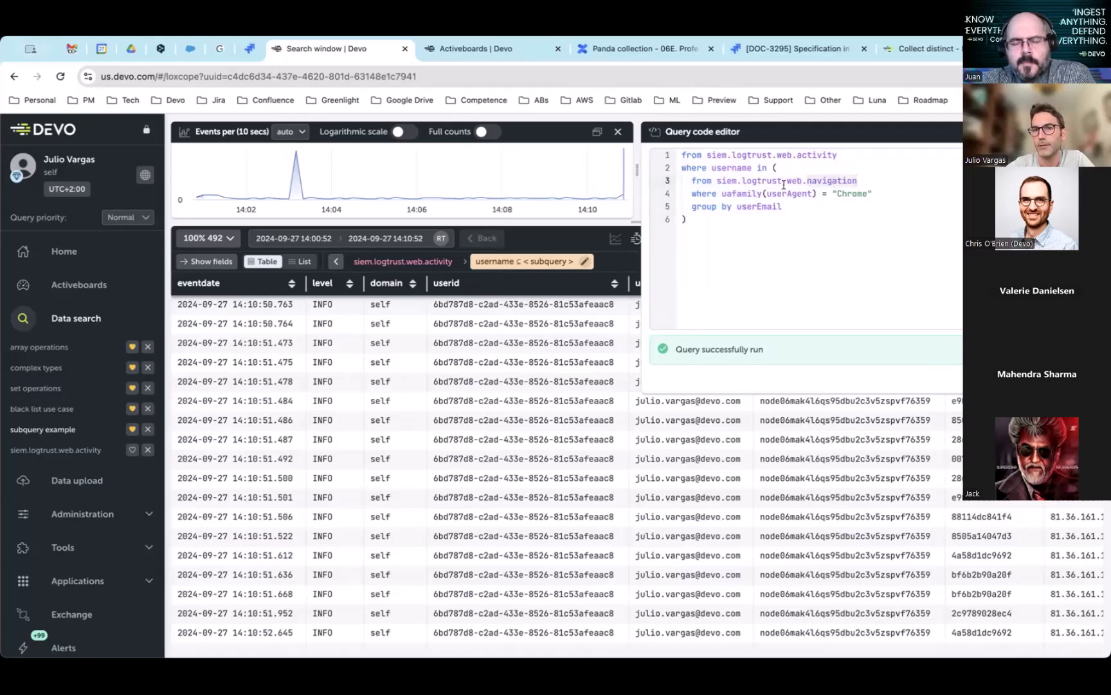
{"action": "left_click", "coordinate": [702, 155]}
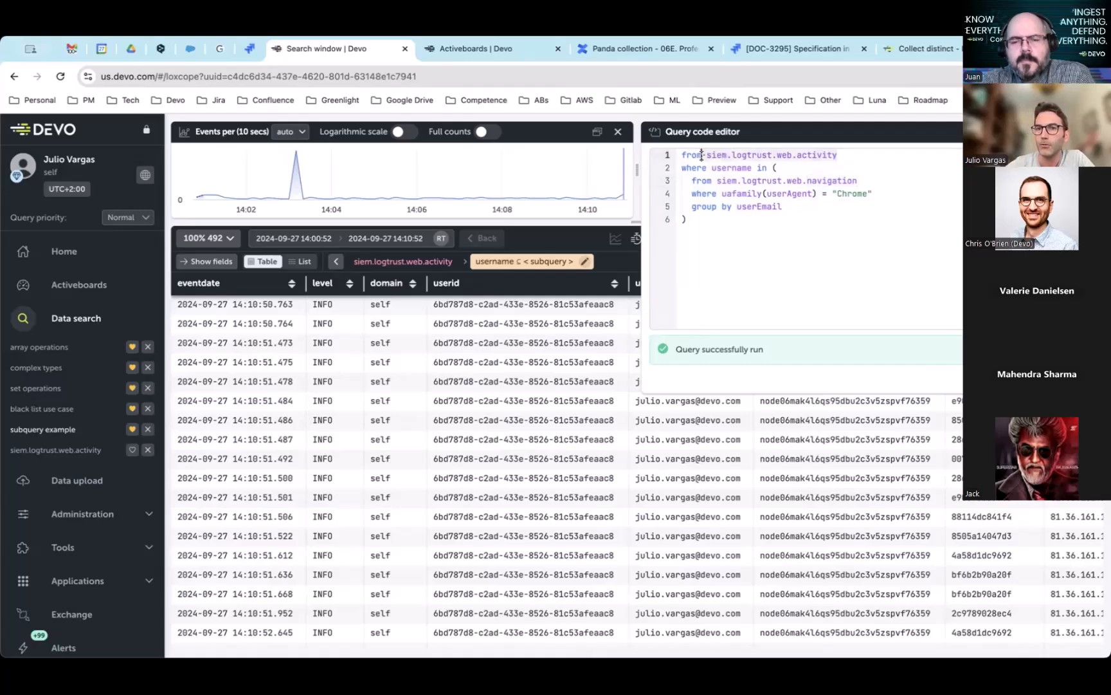
{"action": "double_click", "coordinate": [858, 181]}
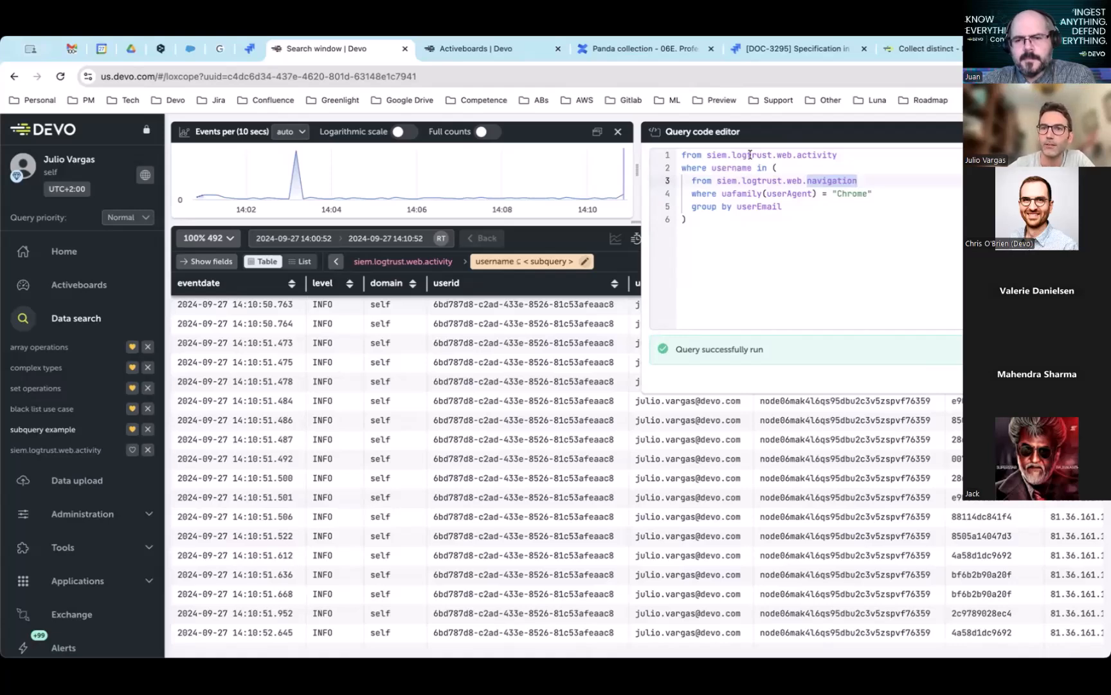
{"action": "double_click", "coordinate": [708, 154]}
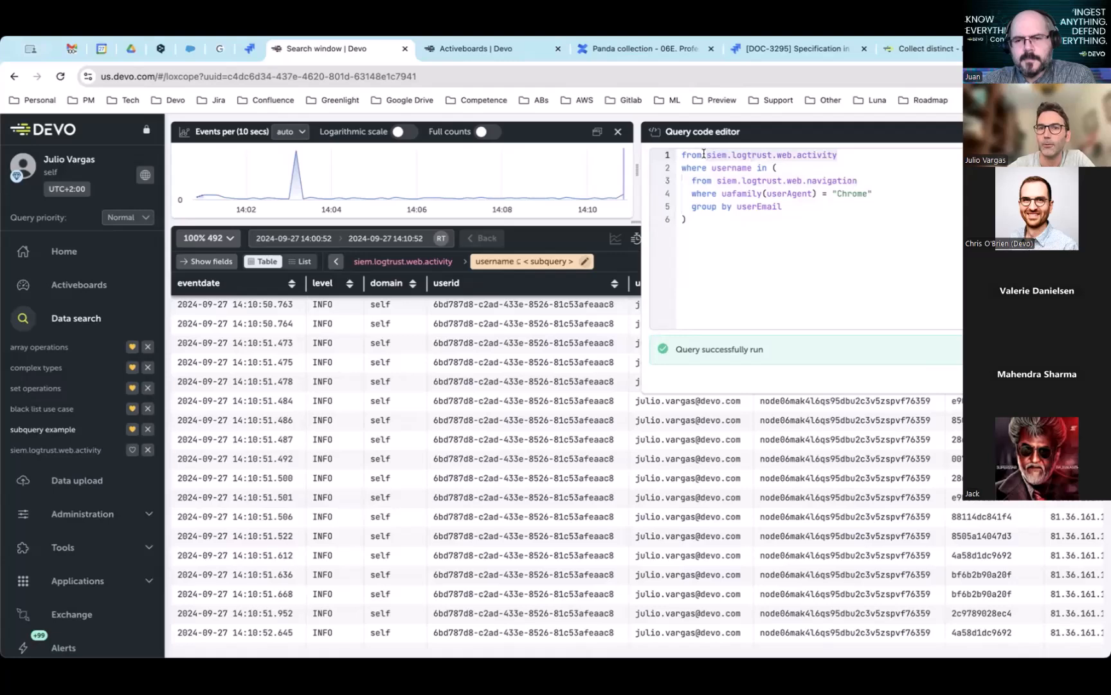
{"action": "double_click", "coordinate": [747, 168]}
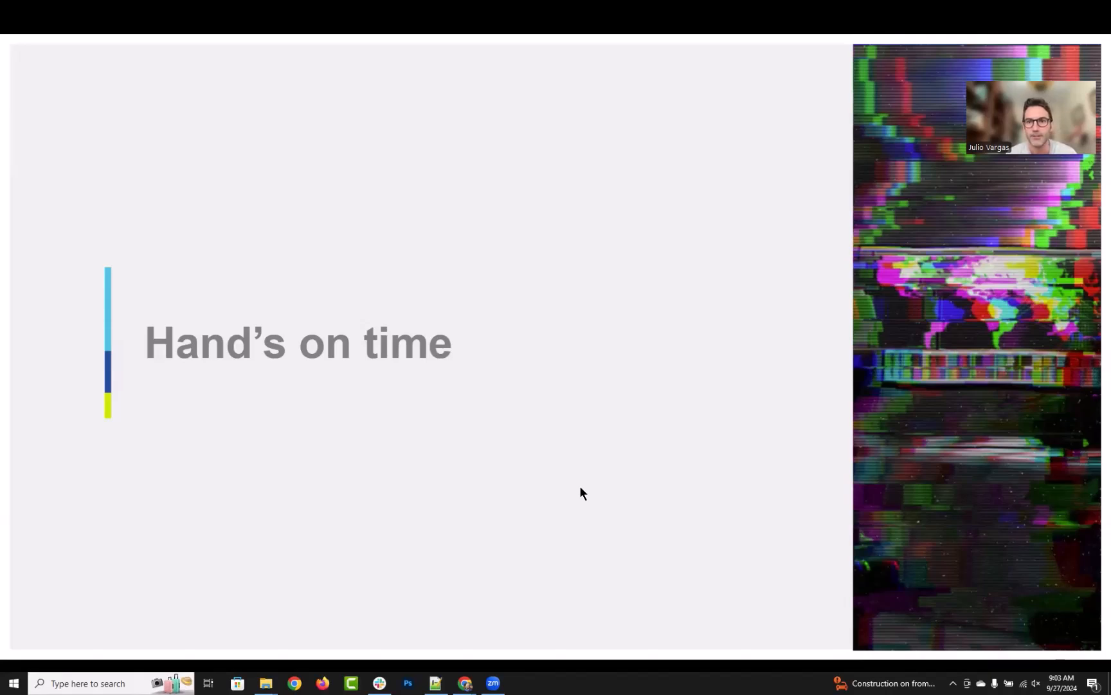
{"action": "left_click", "coordinate": [581, 487]}
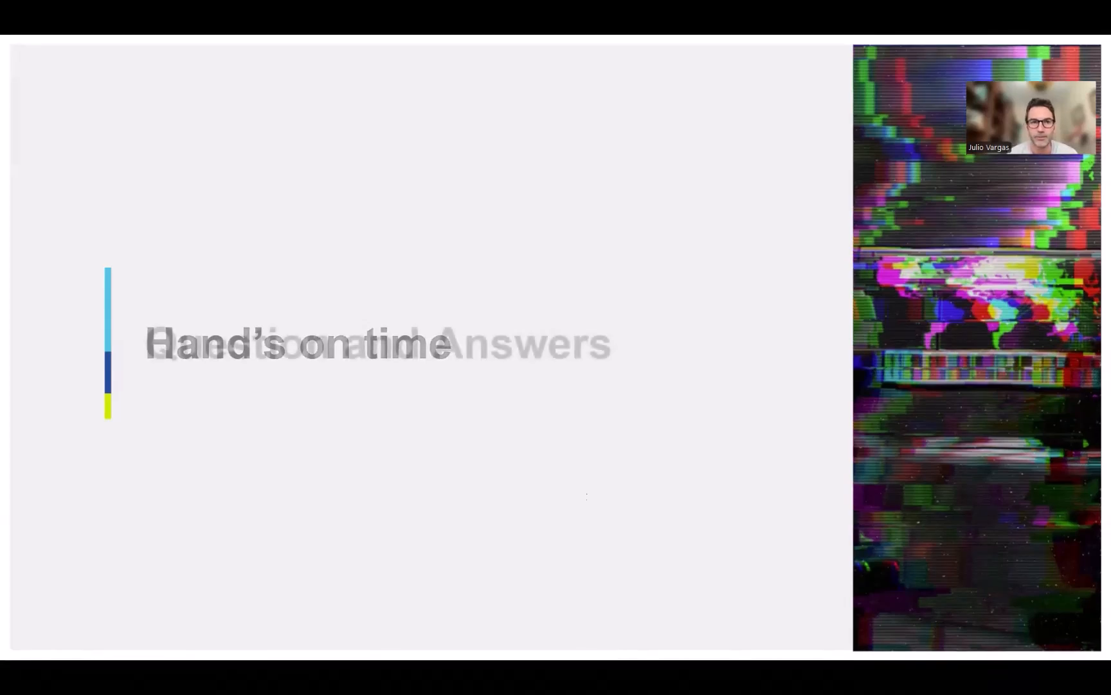
{"action": "key", "text": "Right"}
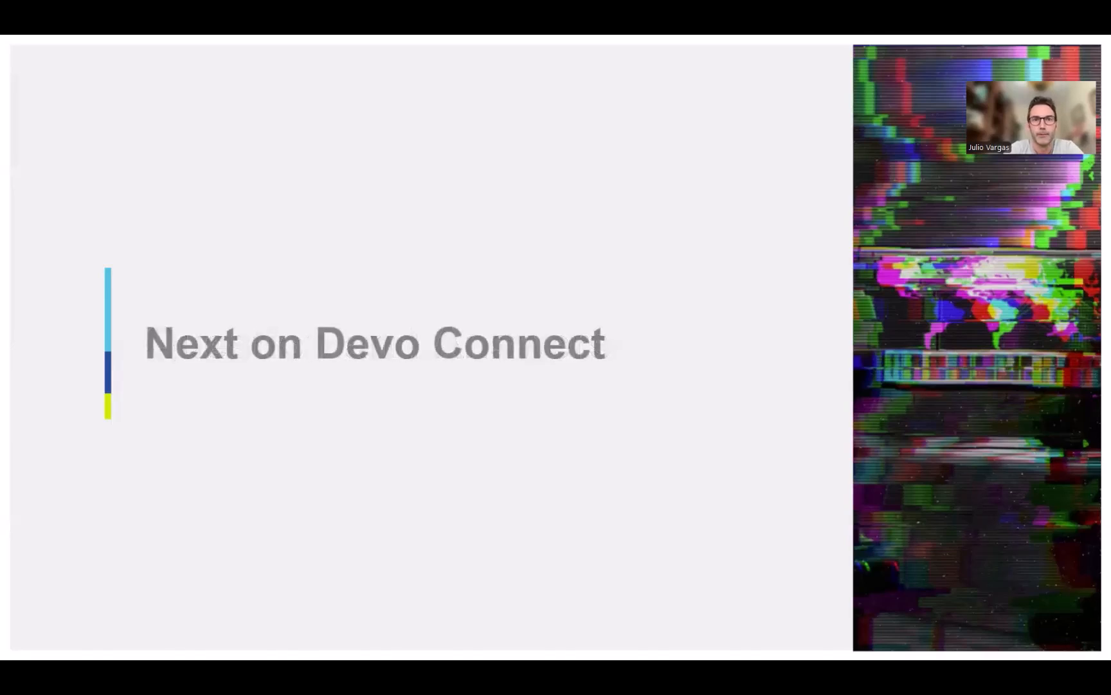